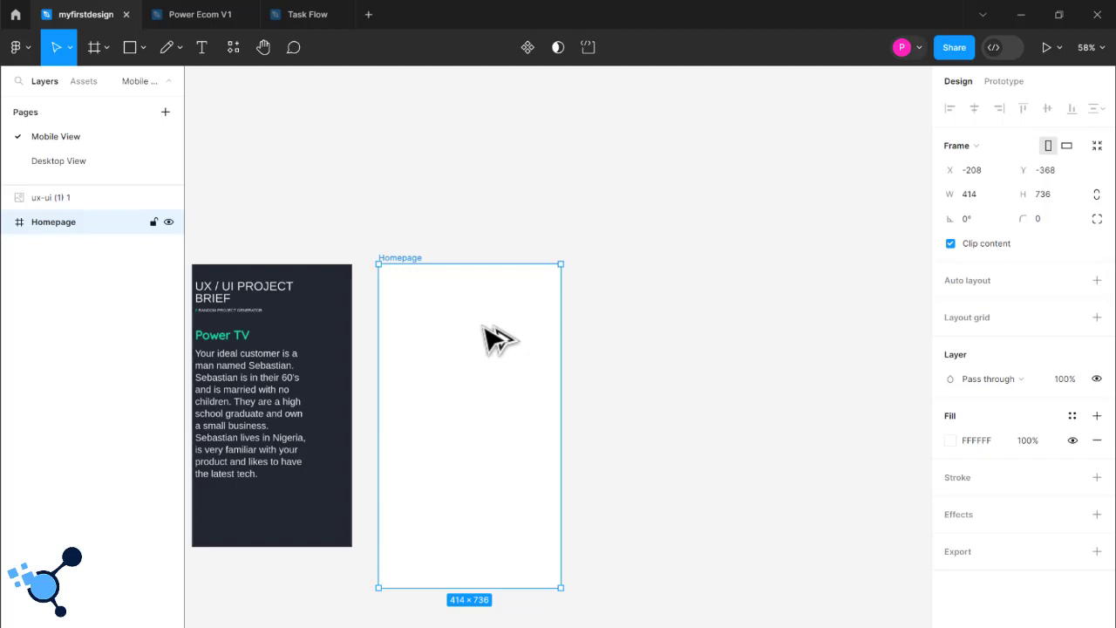
Duplicate the Homepage frame three times to form an evenly spaced row of four frames.
{"action": "left_click_drag", "start_coordinate": [436, 329], "coordinate": [614, 320]}
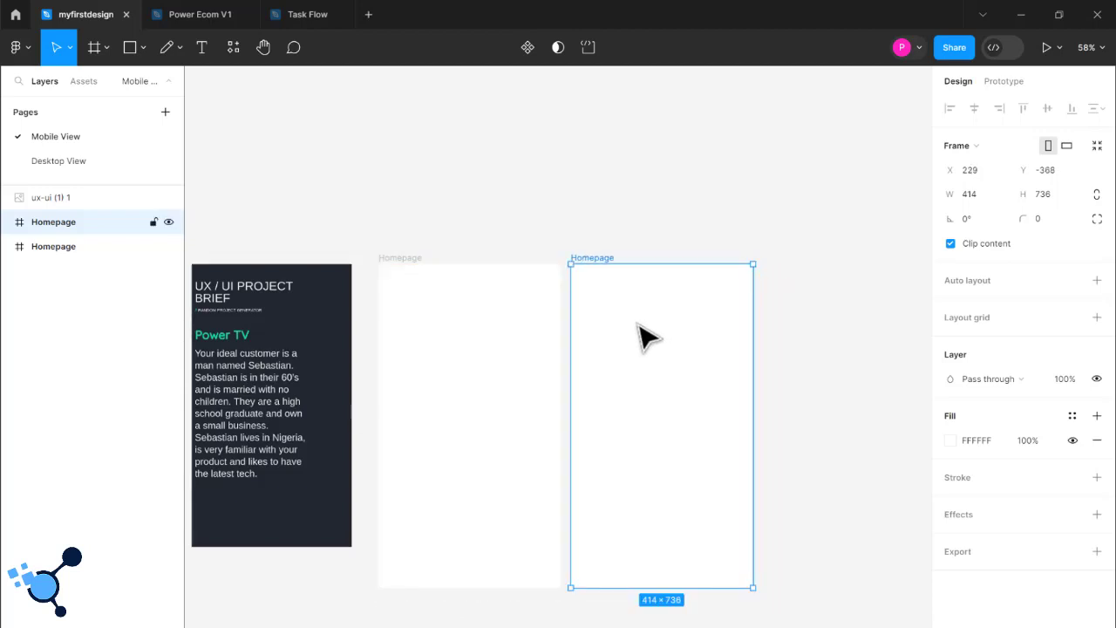
{"action": "left_click_drag", "start_coordinate": [732, 366], "coordinate": [684, 426]}
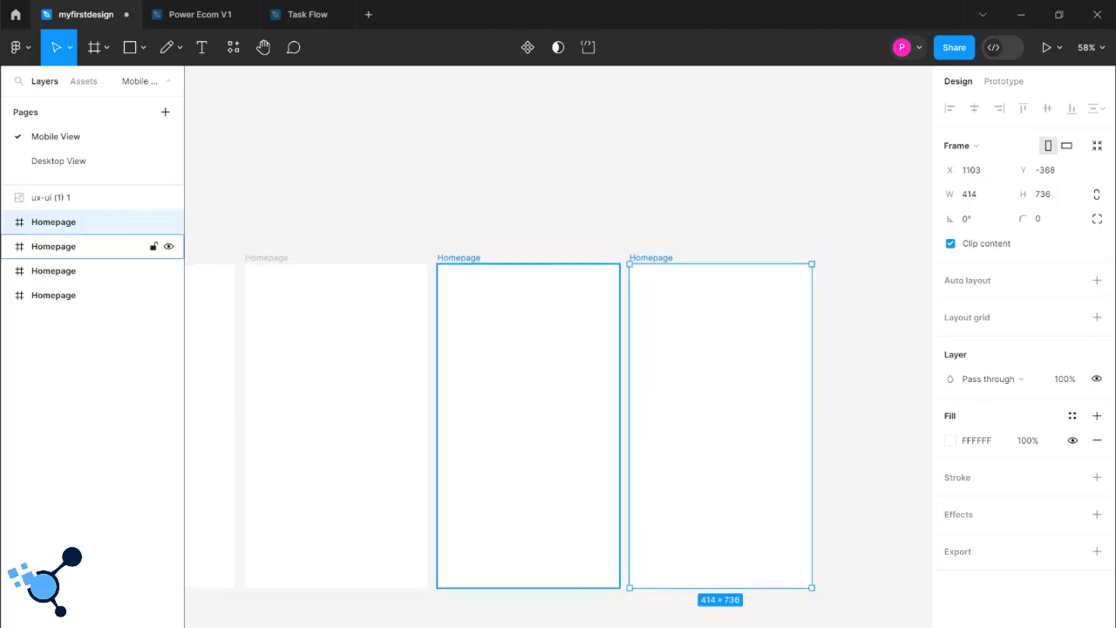
{"action": "scroll", "coordinate": [558, 418], "scroll_direction": "left", "scroll_amount": 5}
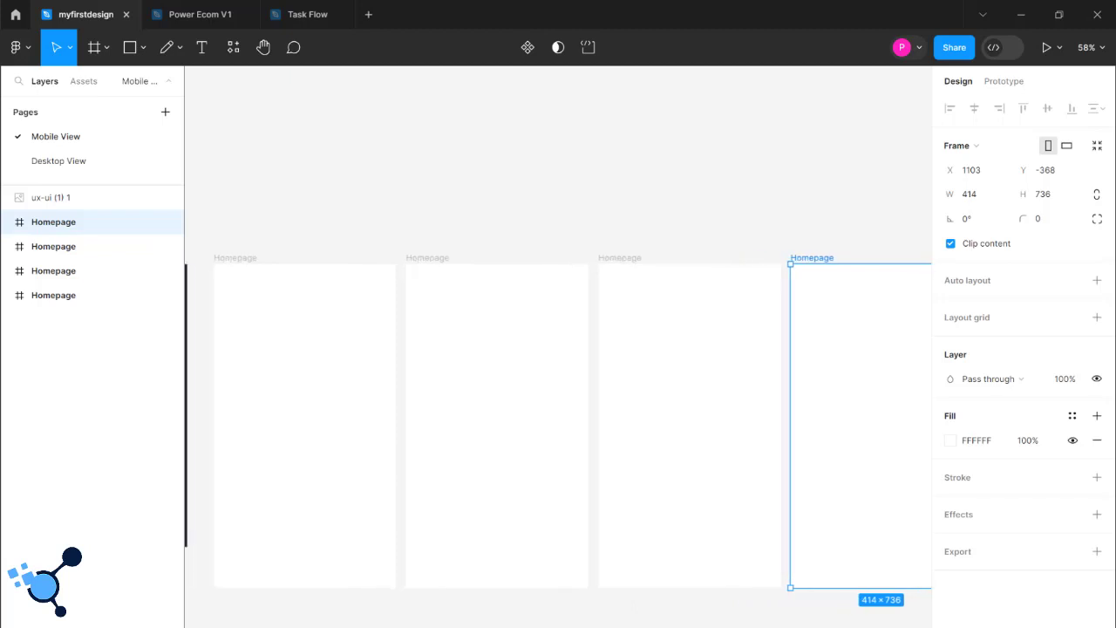
Check the page names in the Task Flow file and rename the second Homepage frame in myfirstdesign as Product.
{"action": "left_click", "coordinate": [305, 18]}
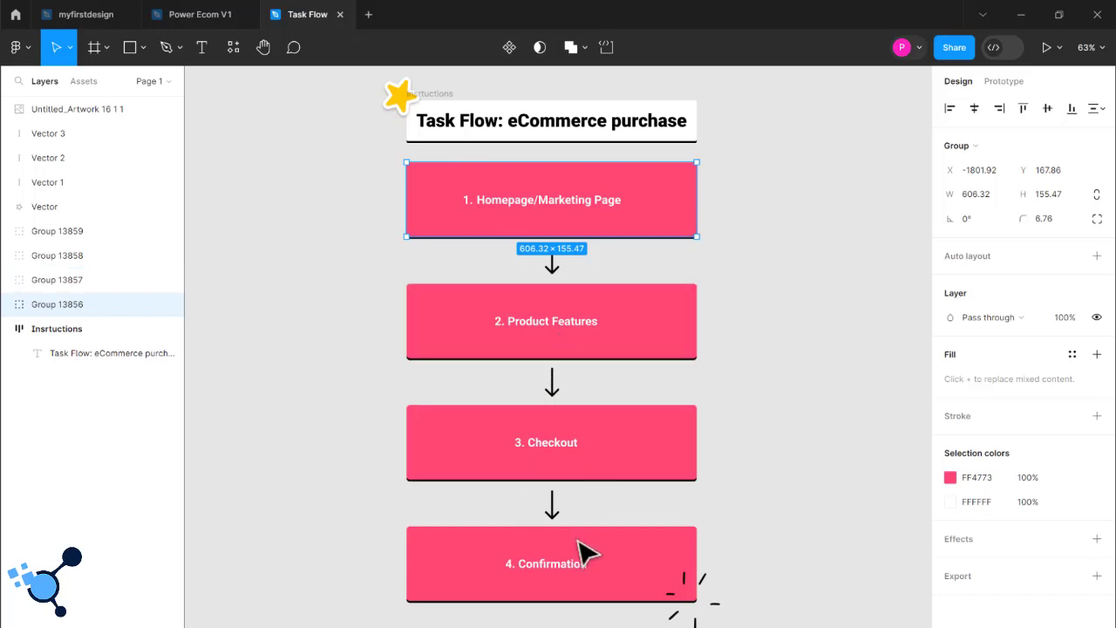
{"action": "left_click", "coordinate": [90, 19]}
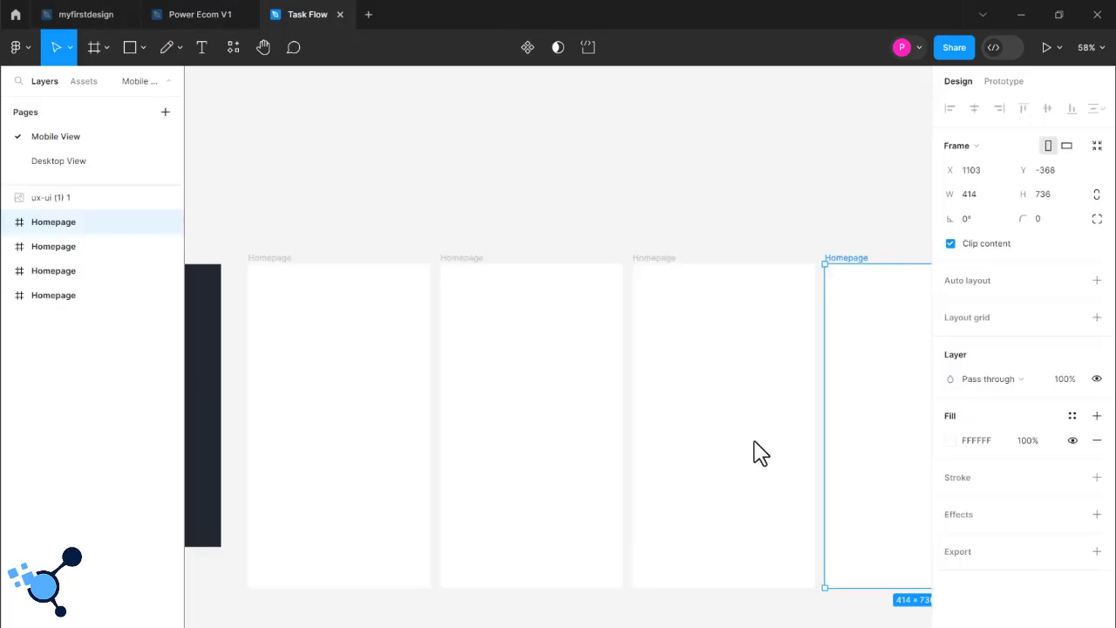
{"action": "left_click", "coordinate": [470, 265]}
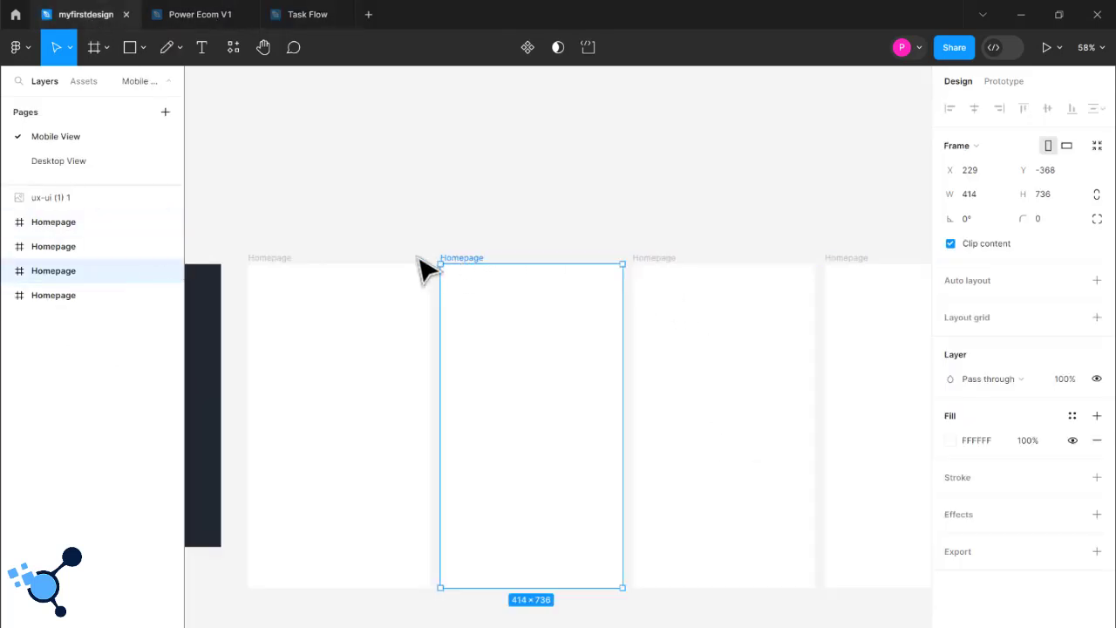
{"action": "double_click", "coordinate": [472, 260]}
{"action": "type", "text": "Product"}
Rename the third frame in the row as Checkout and the fourth as Confirmation.
{"action": "left_click", "coordinate": [649, 258]}
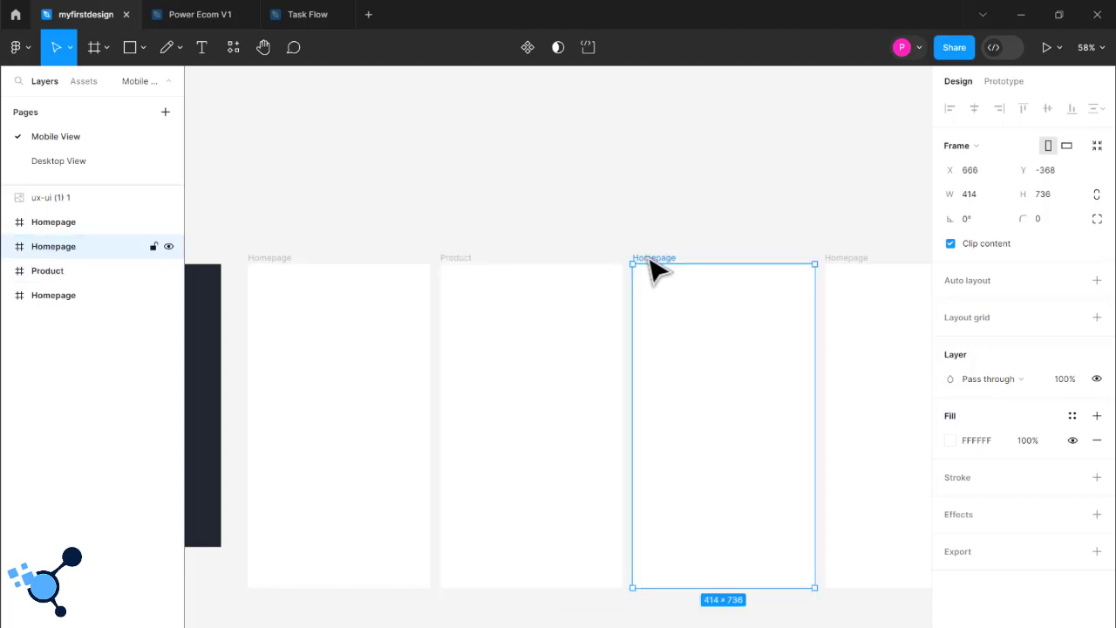
{"action": "double_click", "coordinate": [652, 260]}
{"action": "type", "text": "Checkout"}
{"action": "left_click", "coordinate": [858, 260]}
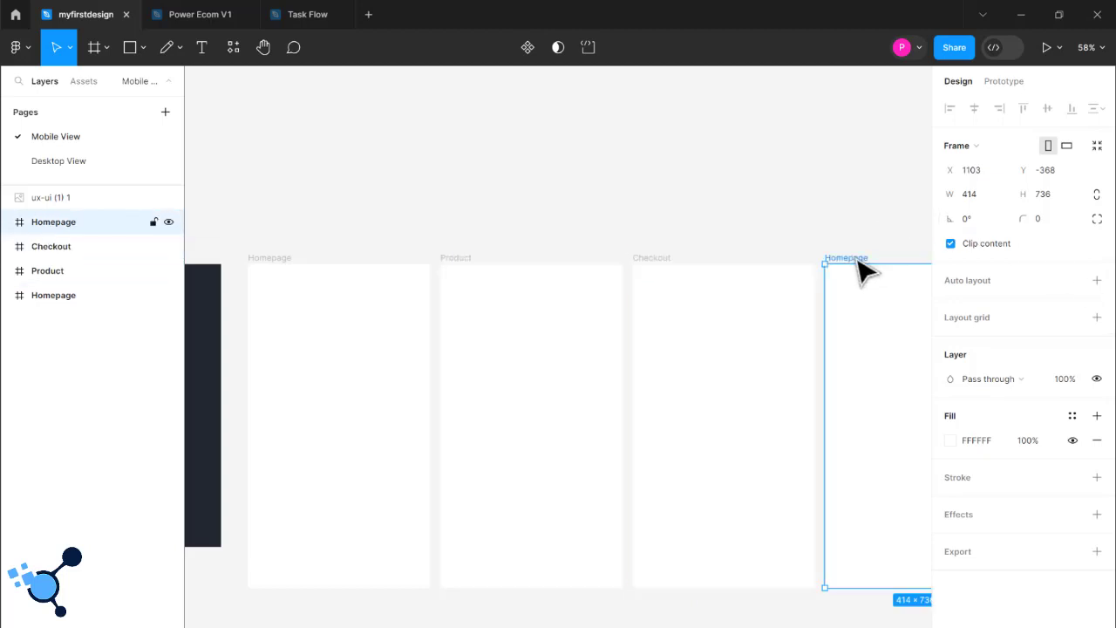
{"action": "double_click", "coordinate": [858, 259]}
{"action": "type", "text": "Confirmation"}
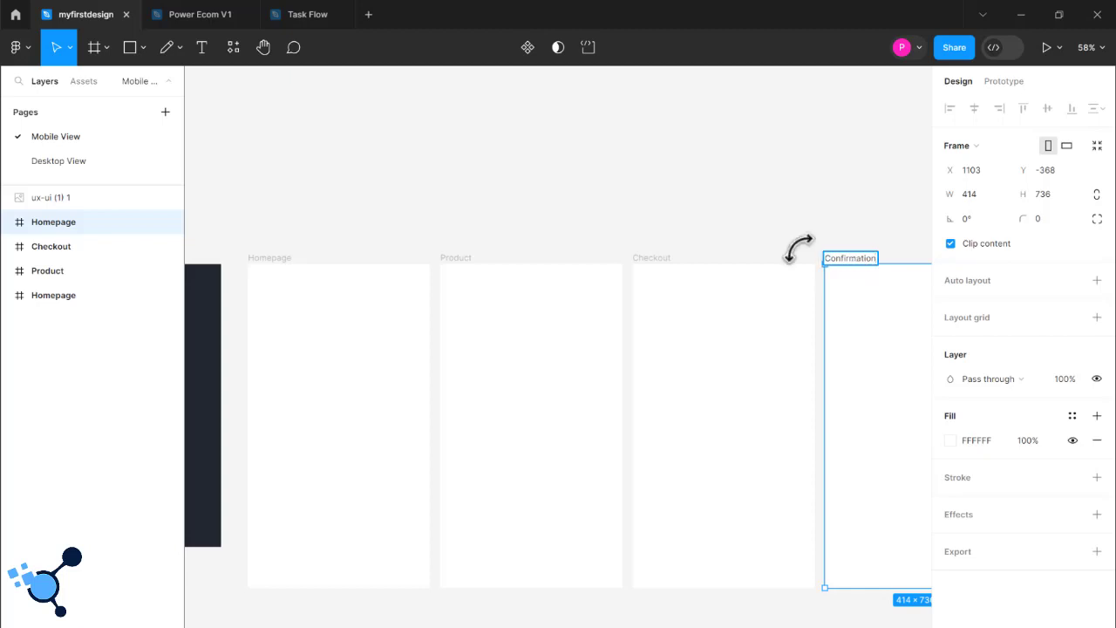
{"action": "left_click", "coordinate": [795, 253]}
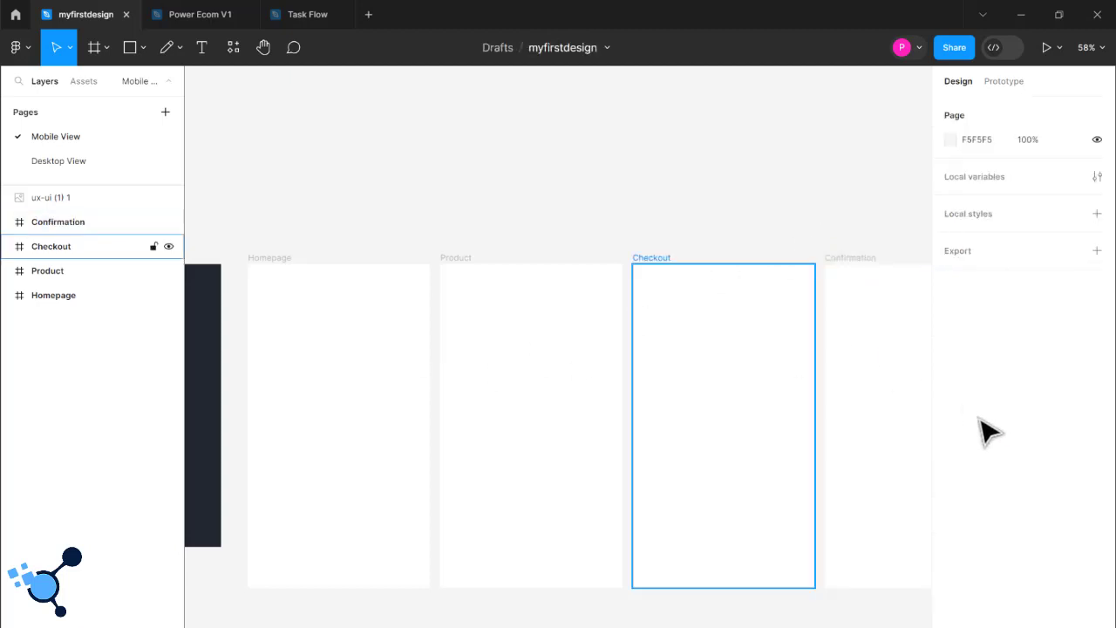
Duplicate the Homepage, Product, Checkout and Confirmation frames together as a second row directly below, at Y 584.
{"action": "scroll", "coordinate": [854, 536], "scroll_direction": "down", "scroll_amount": 1}
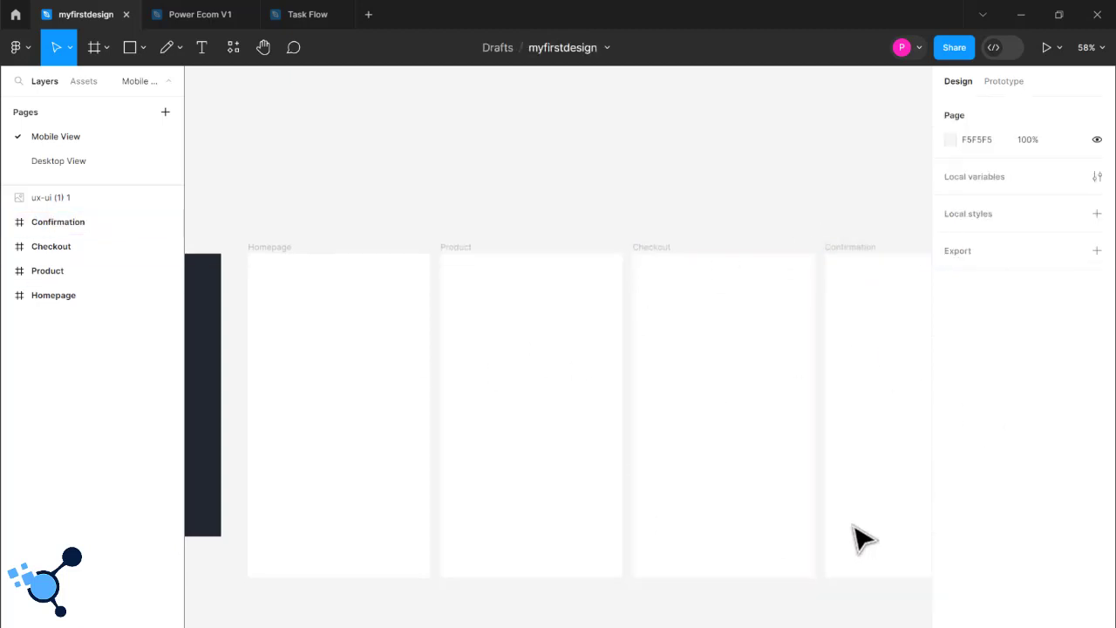
{"action": "scroll", "coordinate": [558, 414], "scroll_direction": "right", "scroll_amount": 1}
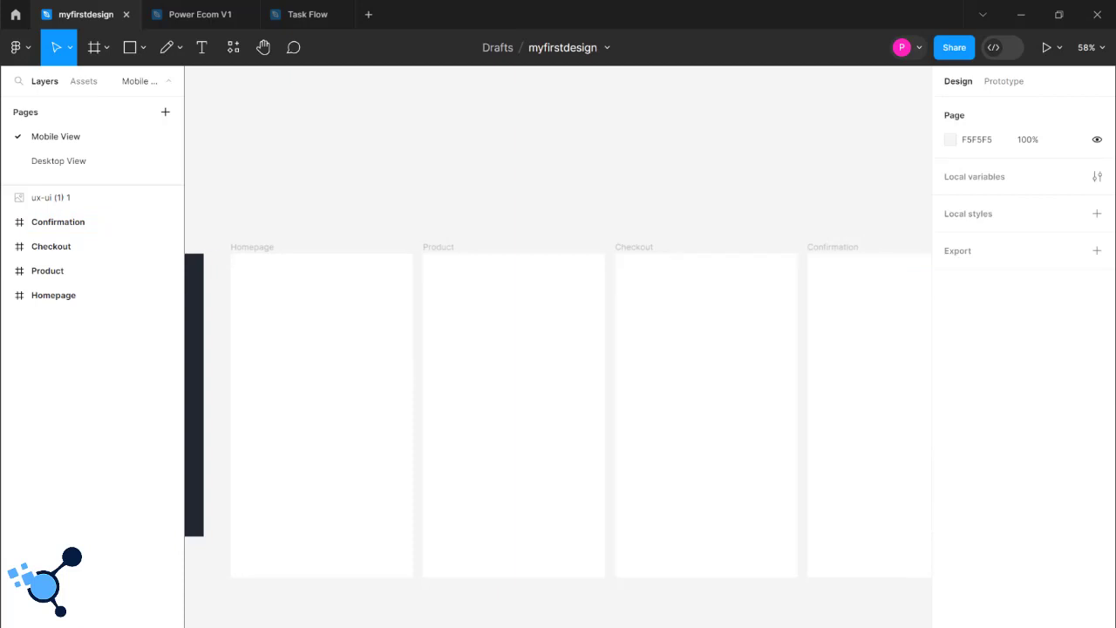
{"action": "scroll", "coordinate": [728, 619], "scroll_direction": "down", "scroll_amount": 3, "text": "ctrl"}
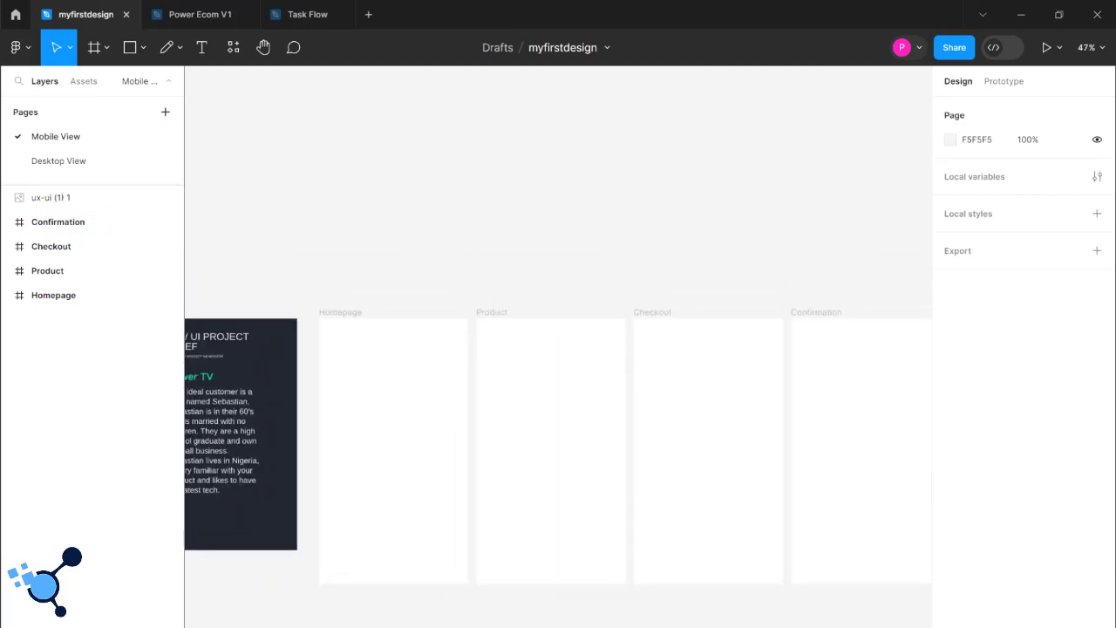
{"action": "scroll", "coordinate": [557, 446], "scroll_direction": "right", "scroll_amount": 2}
{"action": "left_click_drag", "start_coordinate": [863, 609], "coordinate": [309, 371]}
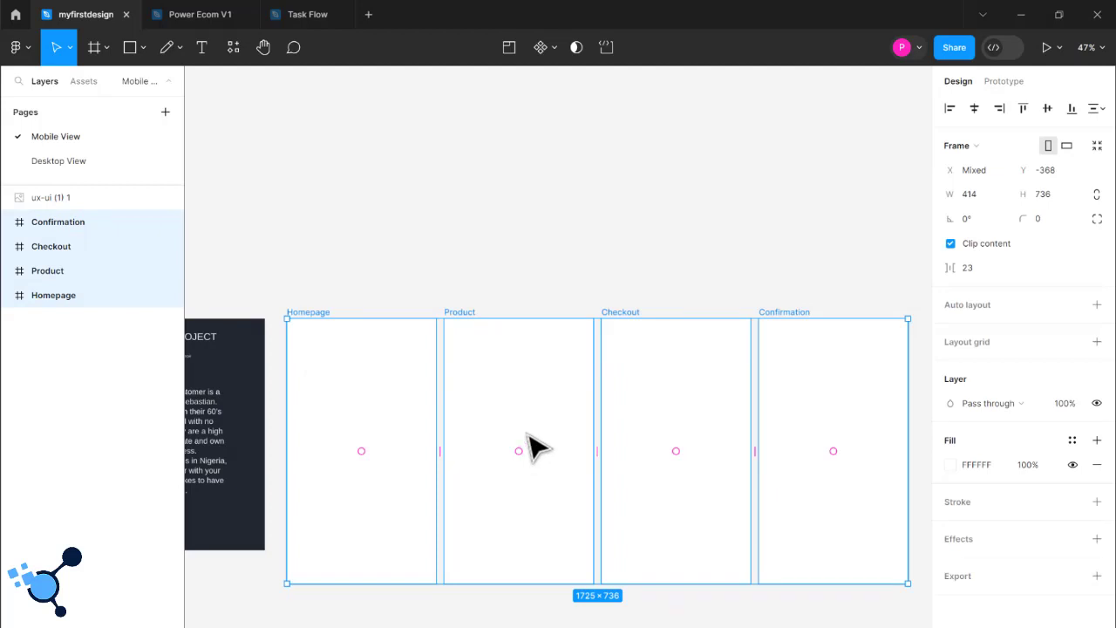
{"action": "left_click_drag", "start_coordinate": [529, 361], "coordinate": [528, 514]}
{"action": "scroll", "coordinate": [550, 381], "scroll_direction": "up", "scroll_amount": 2}
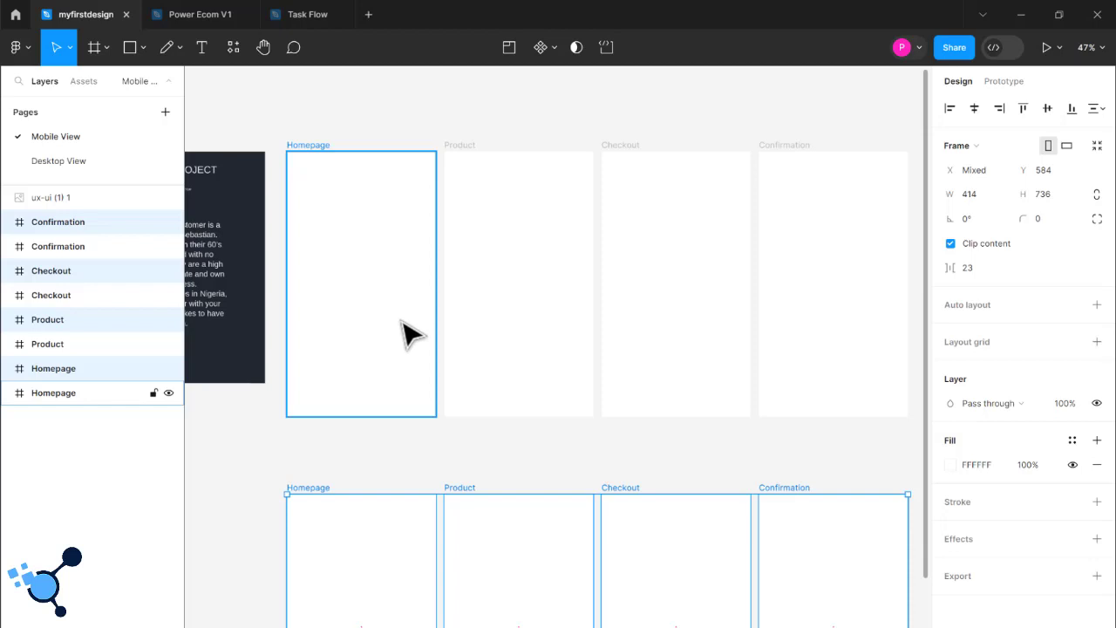
Wrap the four lower-row frames in one enclosing frame using Frame selection and inspect its nested layers.
{"action": "right_click", "coordinate": [119, 215]}
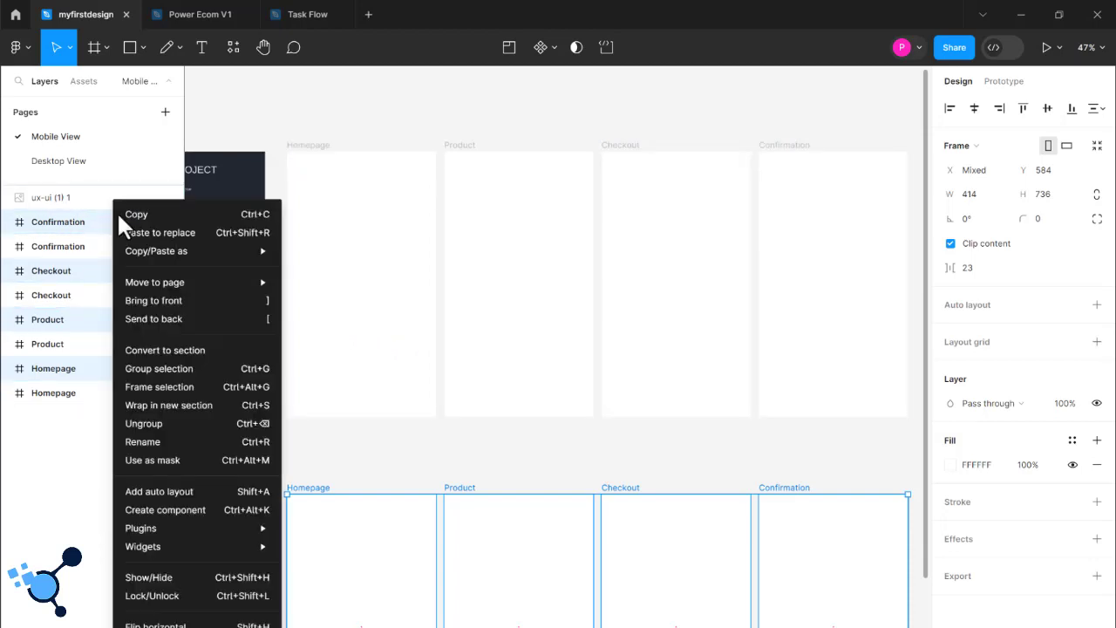
{"action": "left_click", "coordinate": [188, 386]}
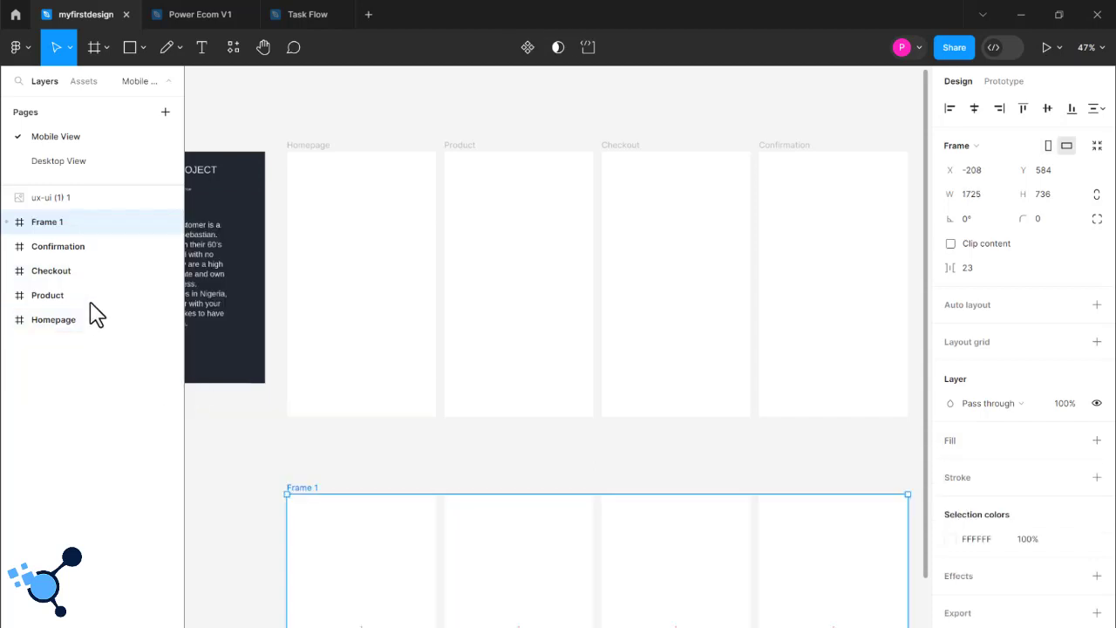
{"action": "left_click", "coordinate": [9, 222]}
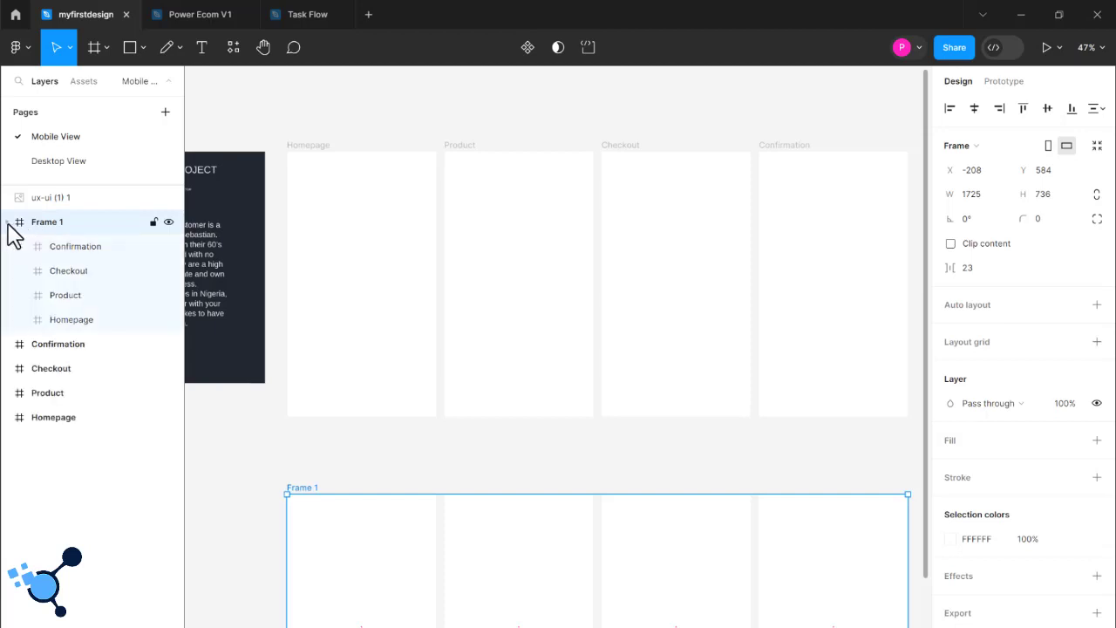
{"action": "left_click", "coordinate": [9, 222]}
{"action": "key", "text": "Escape"}
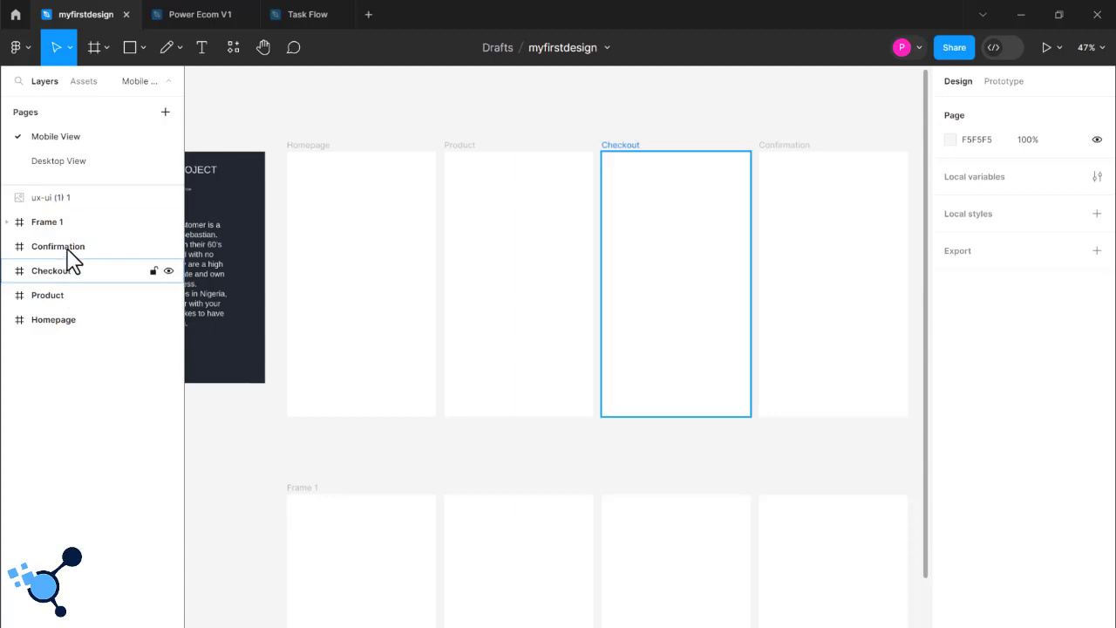
Group the four upper-row frames, Homepage through Confirmation, and inspect the layers inside the group.
{"action": "left_click", "coordinate": [74, 253]}
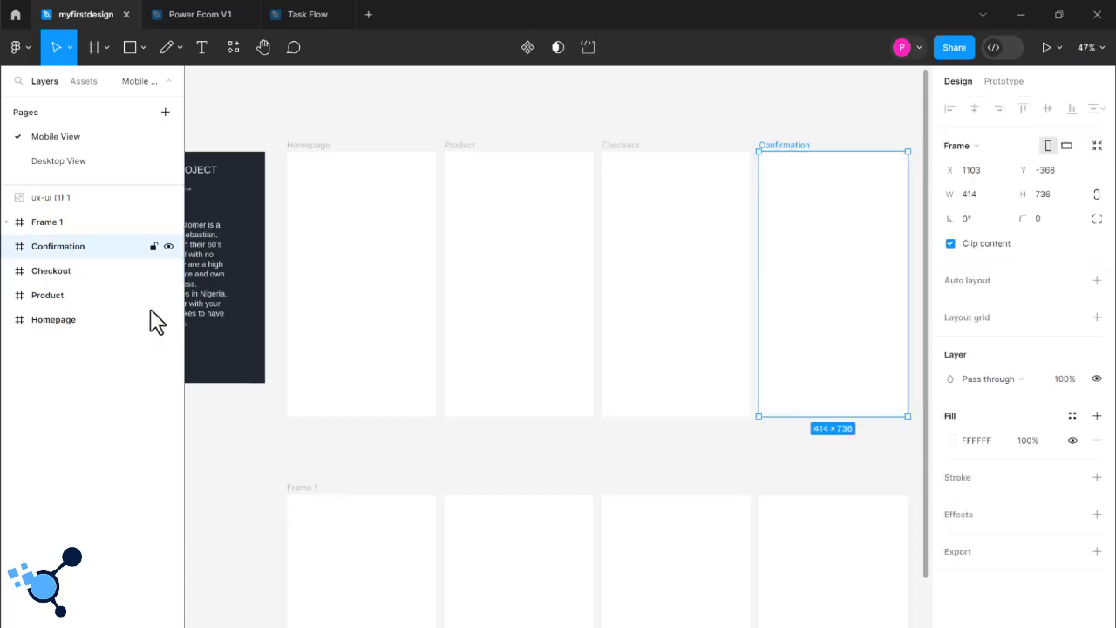
{"action": "left_click", "coordinate": [86, 281], "text": "shift"}
{"action": "left_click", "coordinate": [85, 297], "text": "shift"}
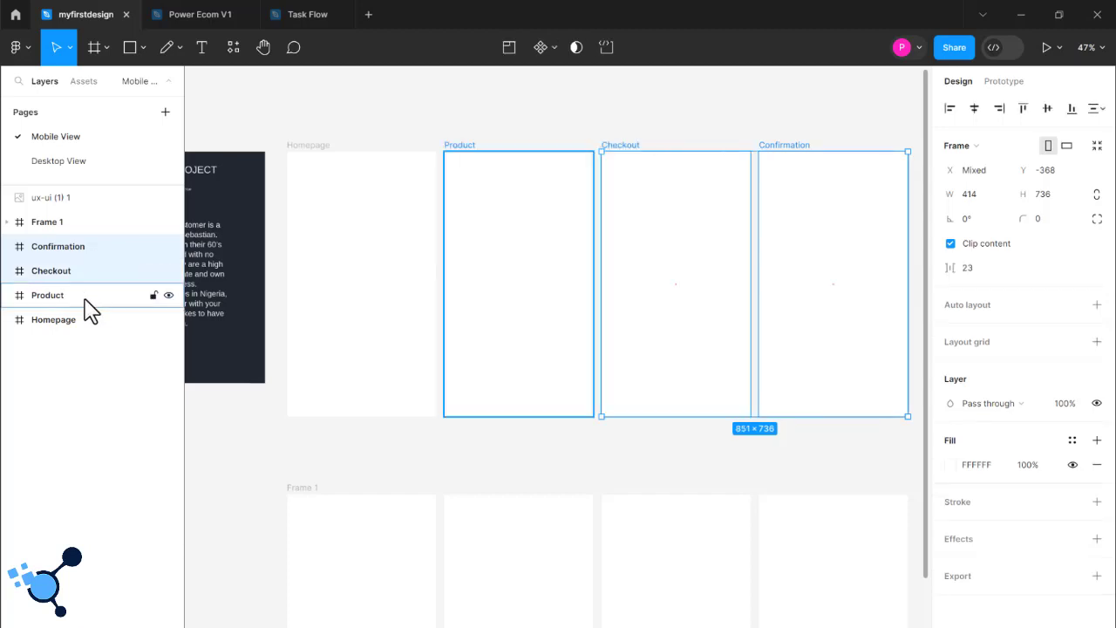
{"action": "left_click", "coordinate": [86, 322], "text": "shift"}
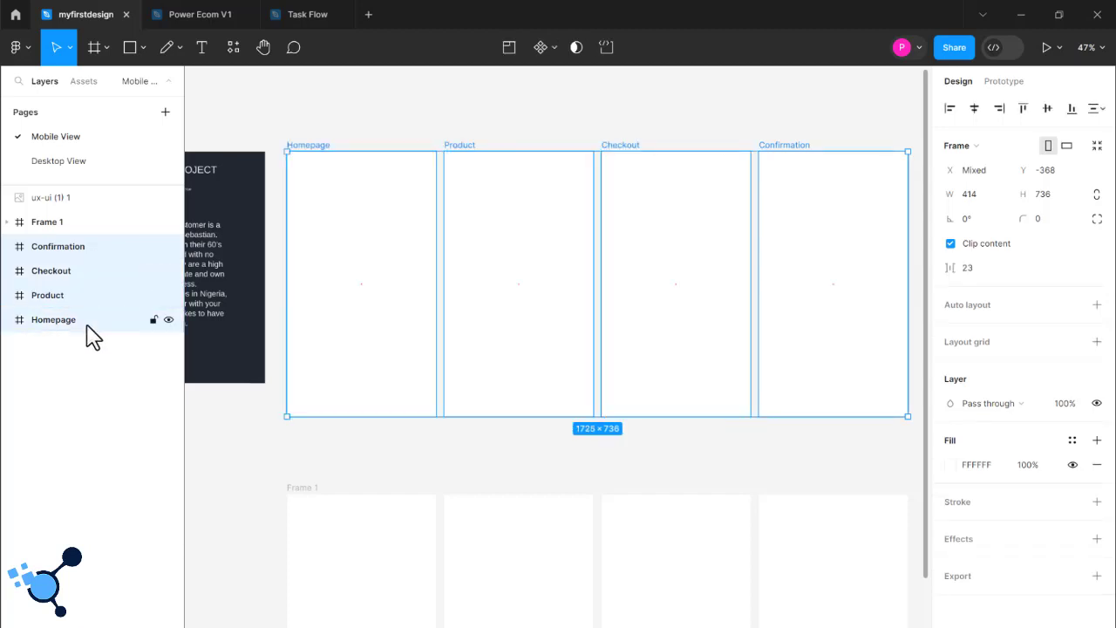
{"action": "right_click", "coordinate": [85, 324]}
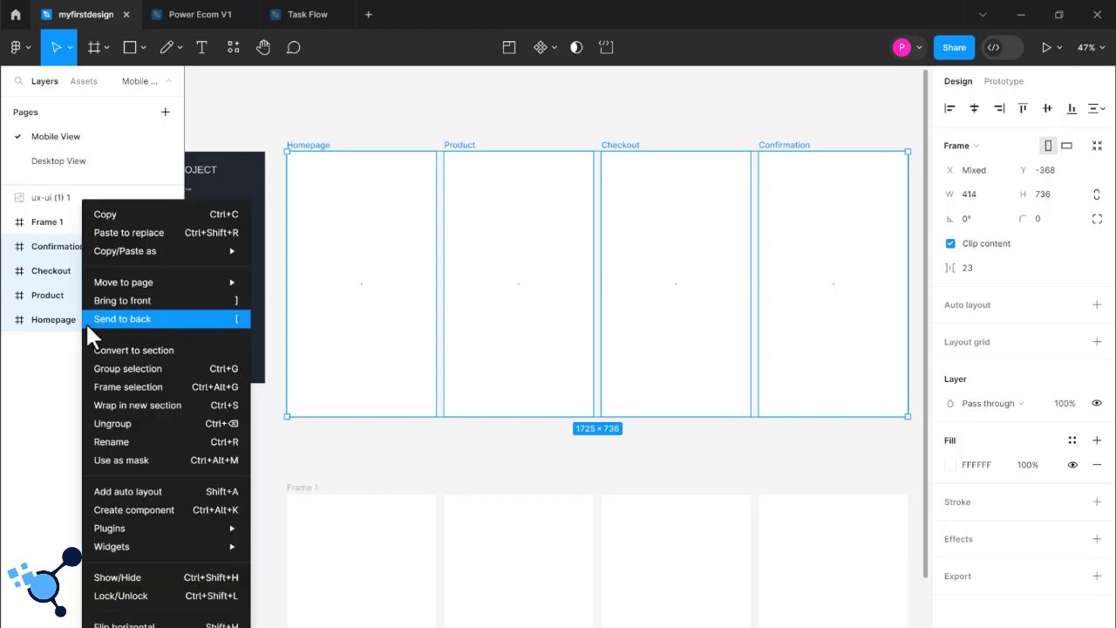
{"action": "left_click", "coordinate": [154, 367]}
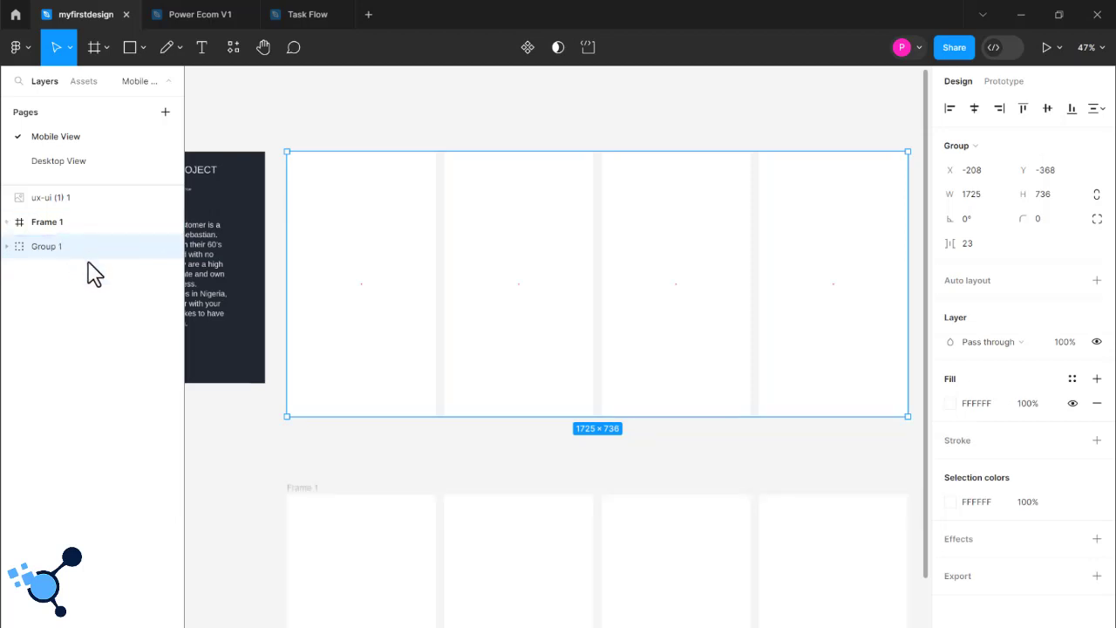
{"action": "left_click", "coordinate": [8, 248]}
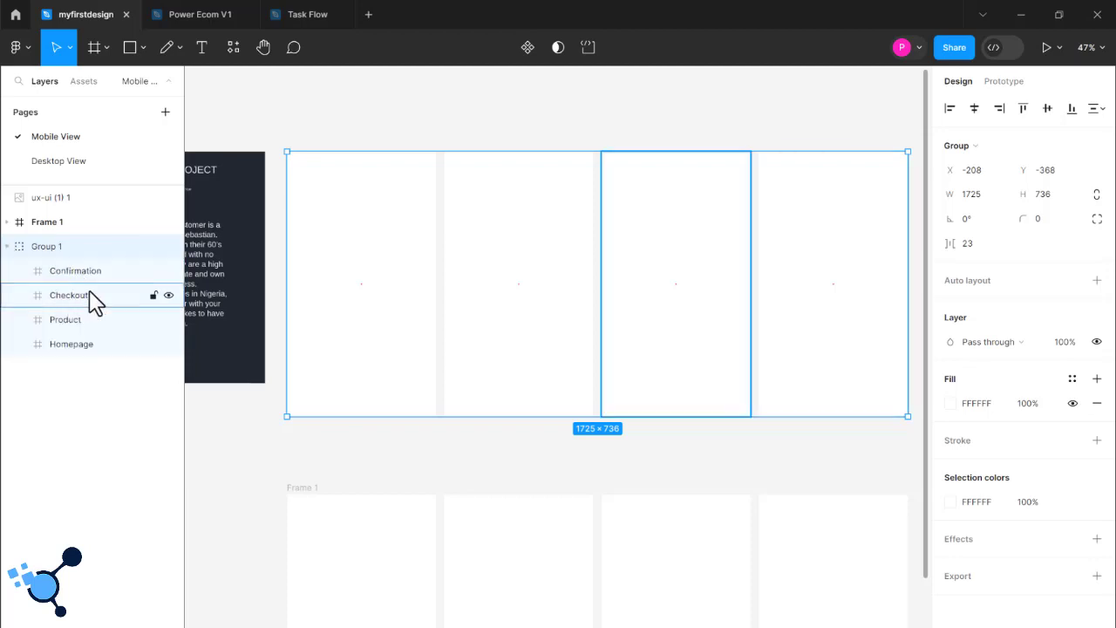
{"action": "left_click", "coordinate": [9, 247]}
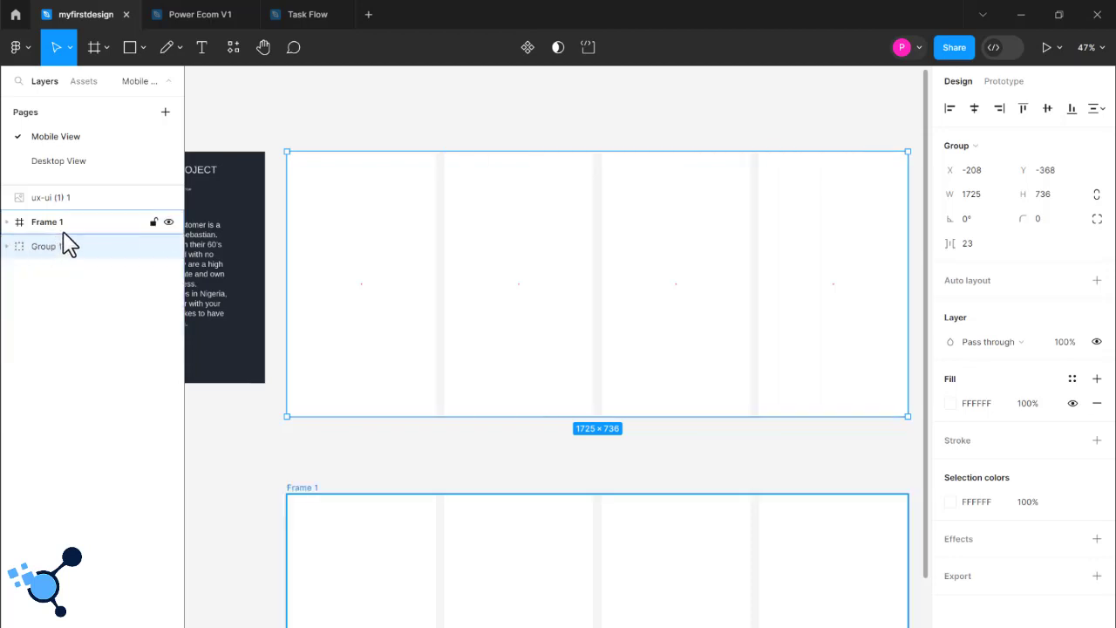
Undo the grouping of the upper row and the enclosing frame around the lower row.
{"action": "key", "text": "ctrl+z"}
{"action": "key", "text": "ctrl+z"}
{"action": "key", "text": "ctrl+z"}
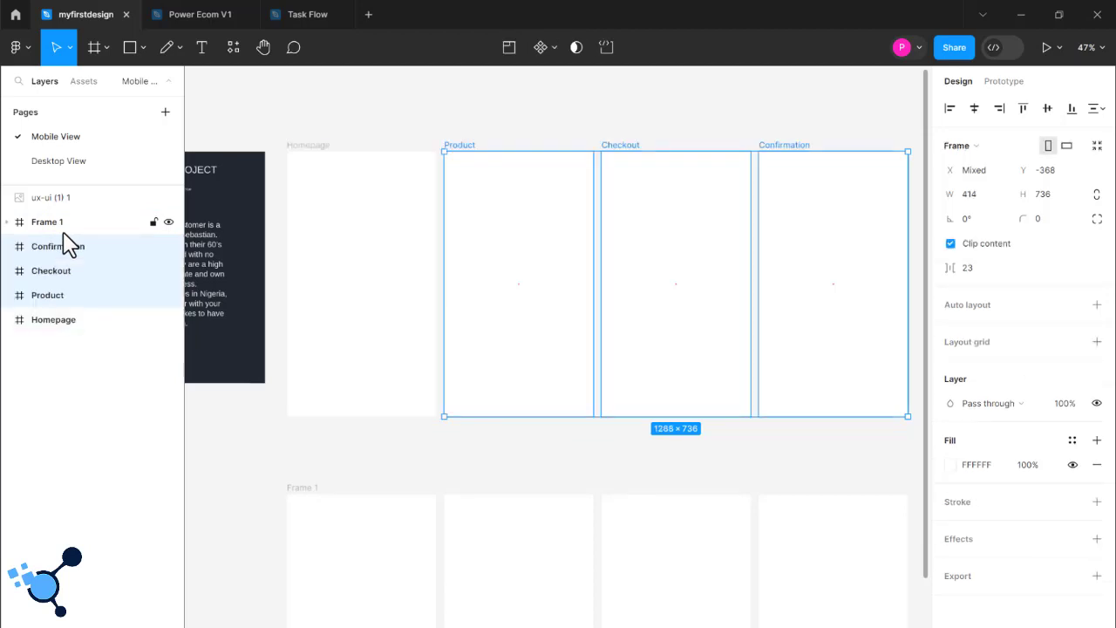
{"action": "key", "text": "ctrl+z"}
{"action": "key", "text": "ctrl+z"}
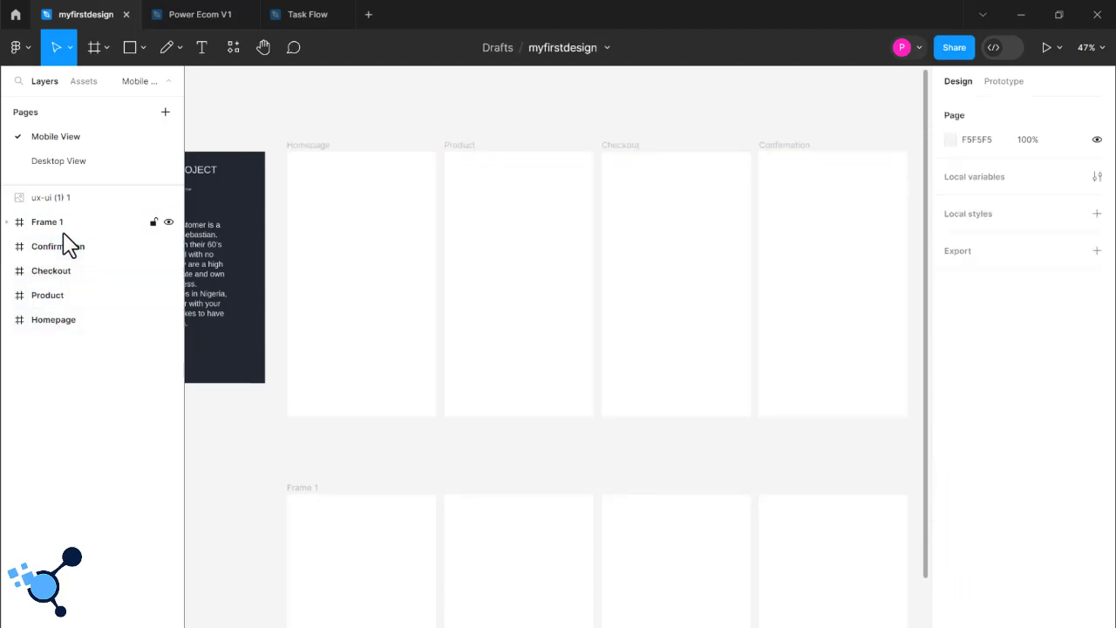
{"action": "key", "text": "ctrl+z"}
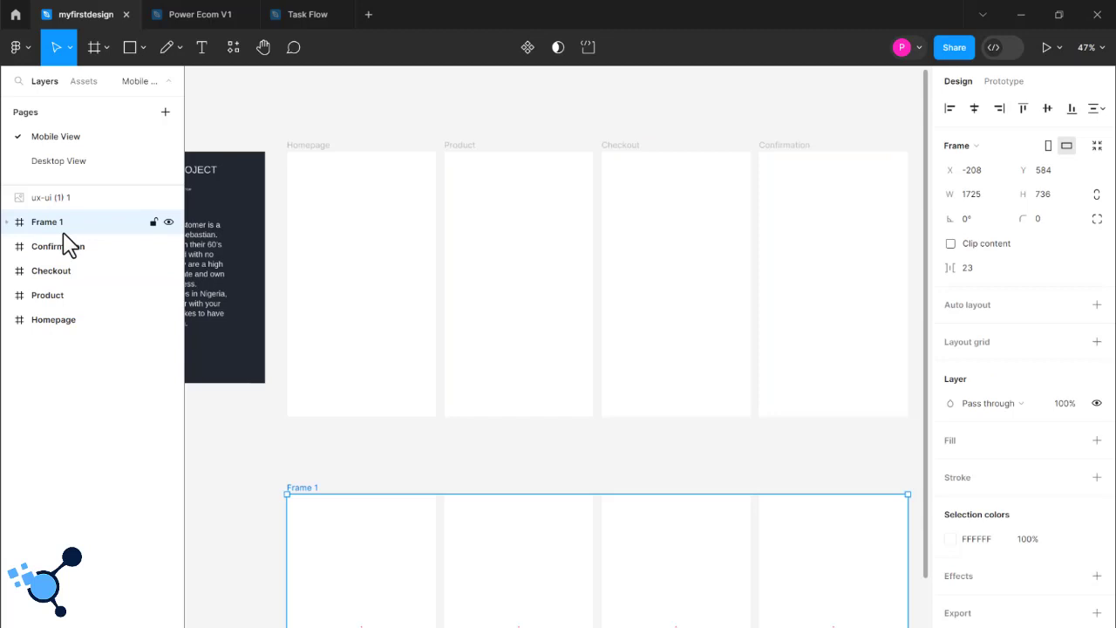
{"action": "key", "text": "ctrl+z"}
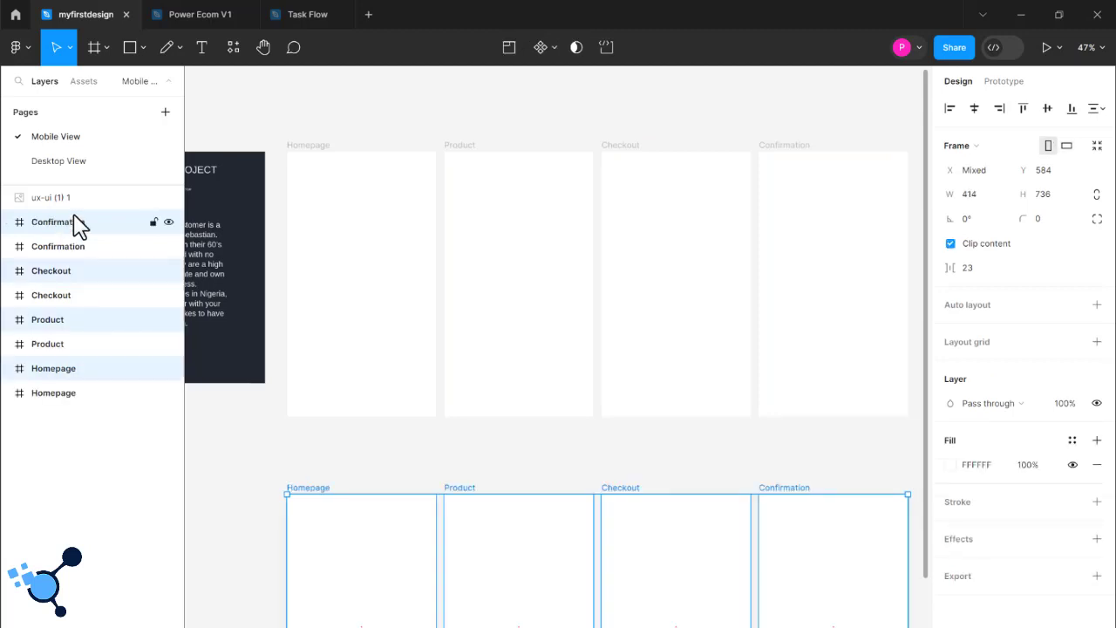
Group the four duplicated frames of the lower row.
{"action": "right_click", "coordinate": [73, 214]}
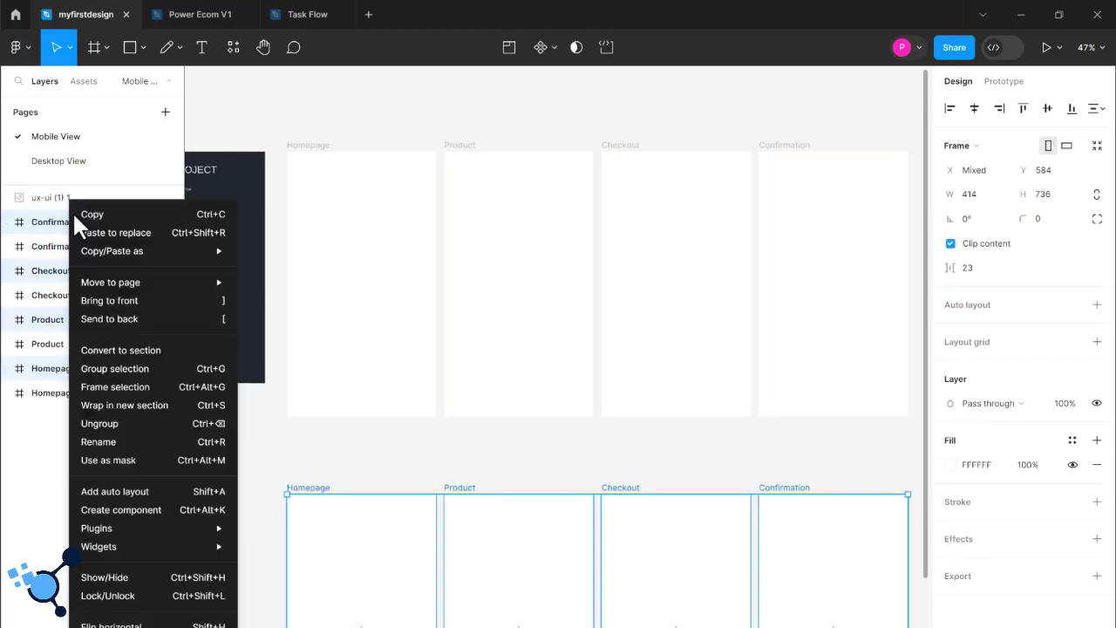
{"action": "left_click", "coordinate": [165, 367]}
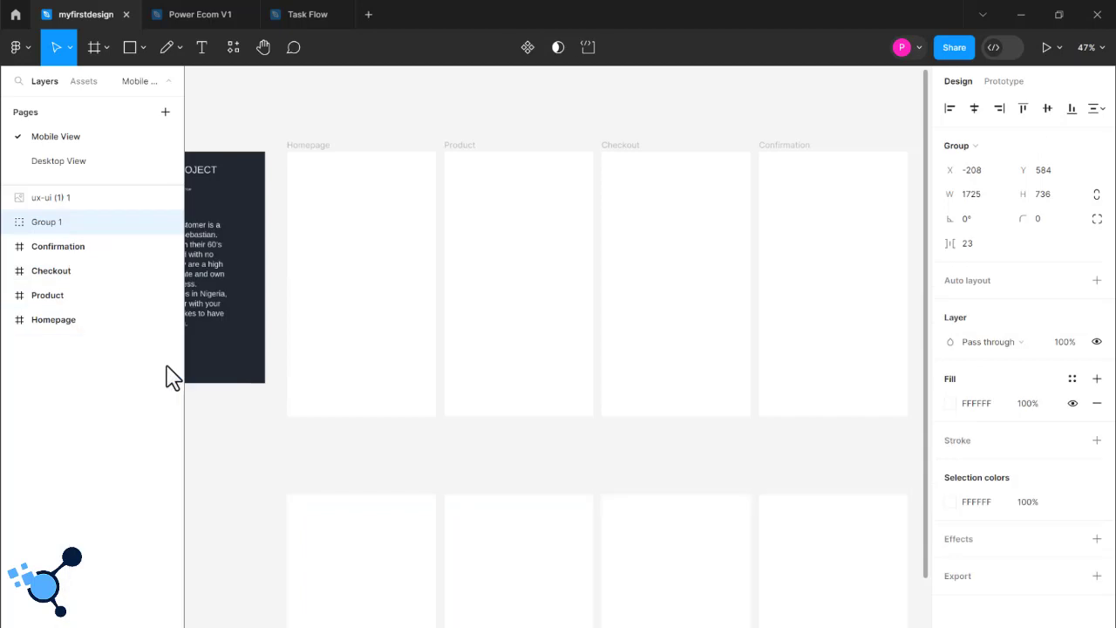
Group the four upper-row frames, Confirmation, Checkout, Product and Homepage.
{"action": "left_click", "coordinate": [64, 248]}
{"action": "left_click", "coordinate": [90, 272], "text": "shift"}
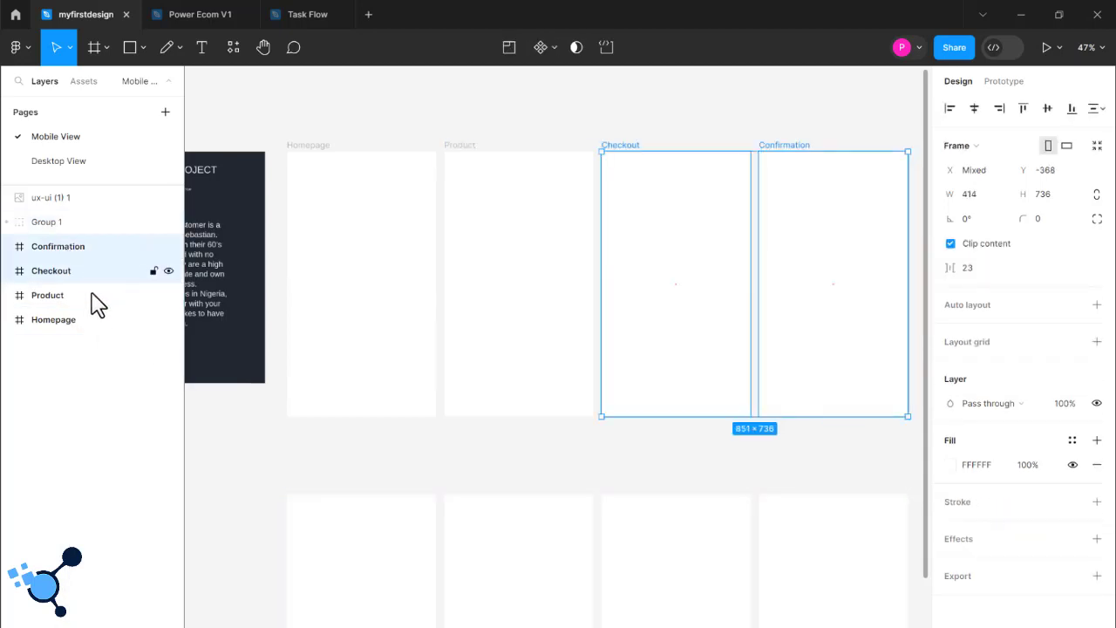
{"action": "left_click", "coordinate": [93, 296], "text": "shift"}
{"action": "left_click", "coordinate": [94, 320], "text": "shift"}
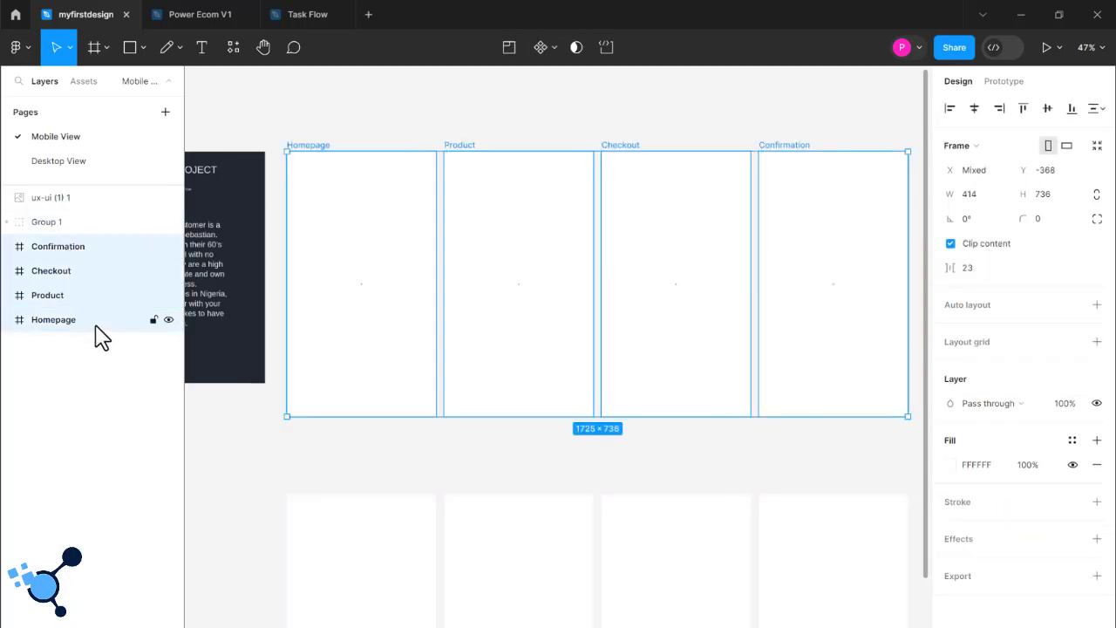
{"action": "right_click", "coordinate": [95, 323]}
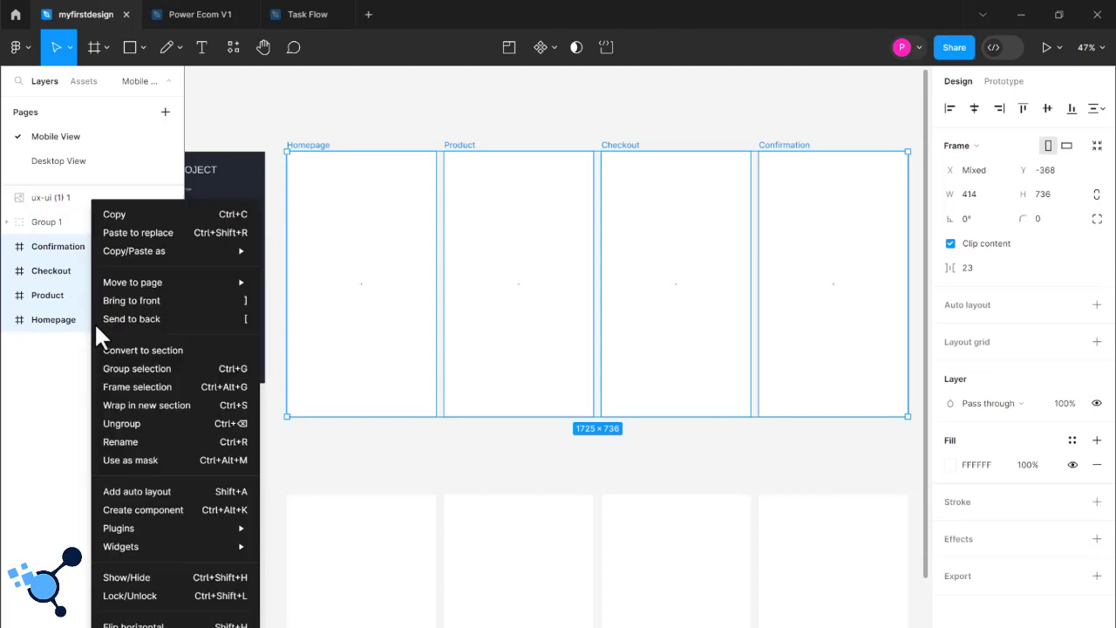
{"action": "left_click", "coordinate": [139, 369]}
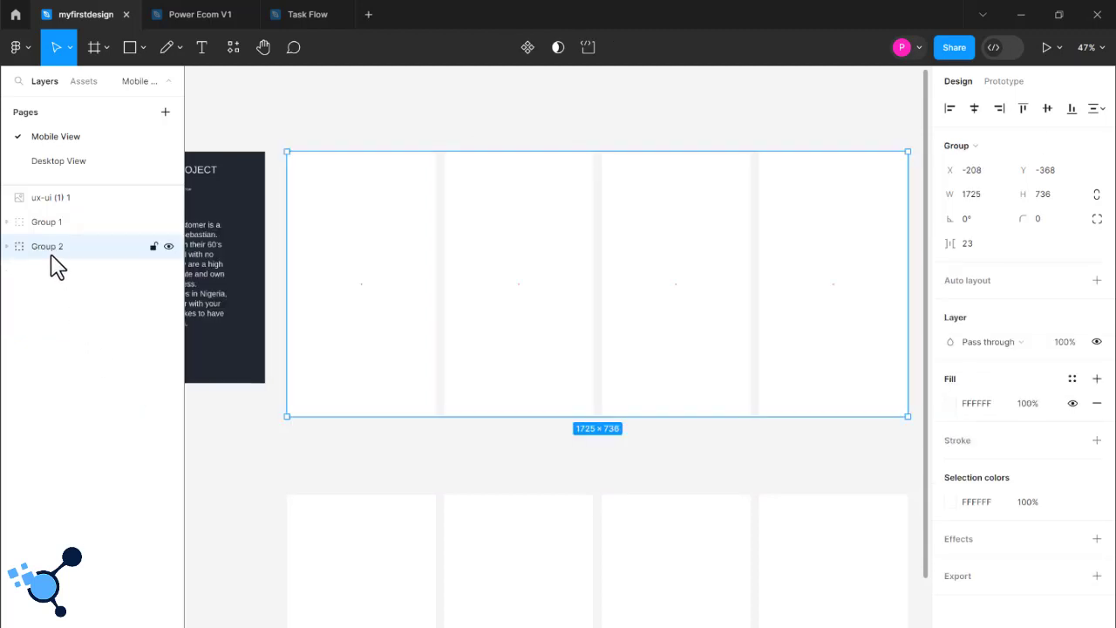
Rename the upper-row group as lo-fi and the lower-row group as hi-fi.
{"action": "double_click", "coordinate": [48, 247]}
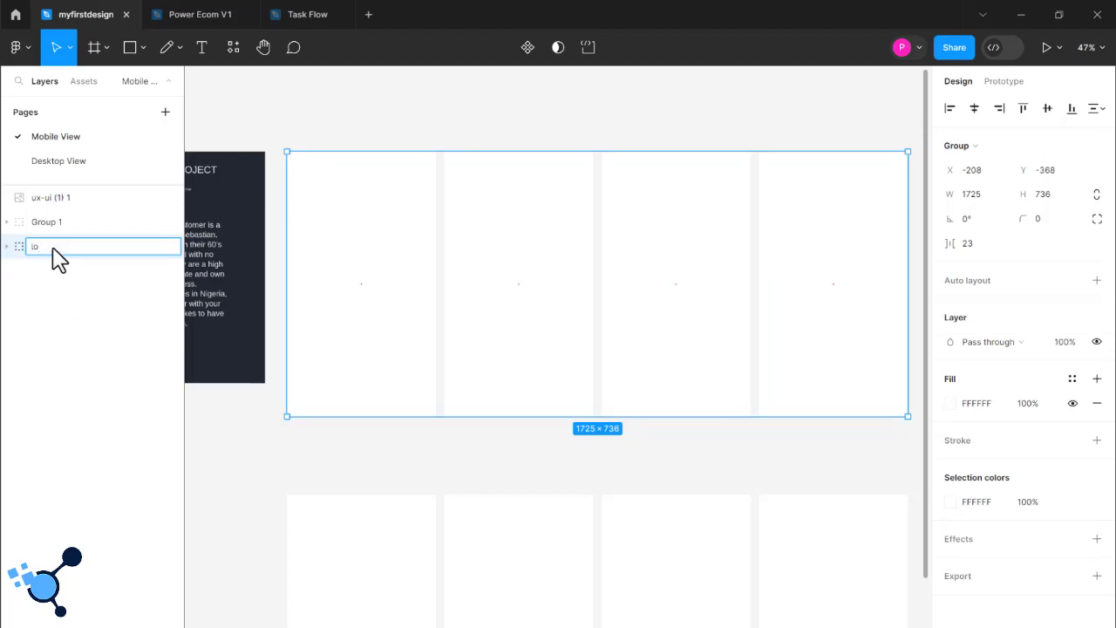
{"action": "key", "text": "Return"}
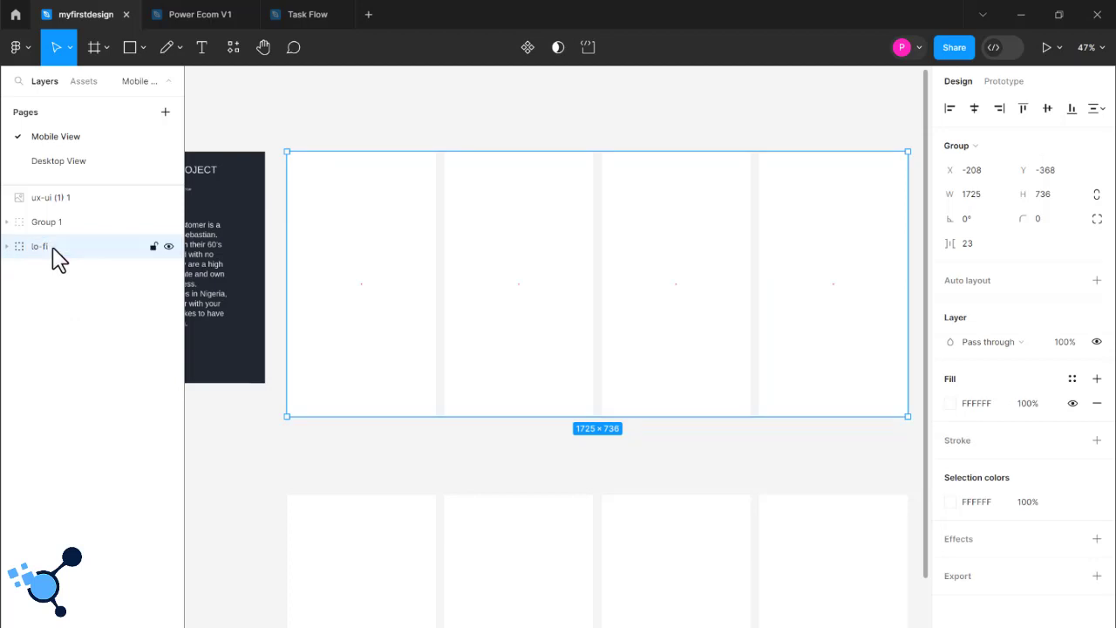
{"action": "left_click", "coordinate": [58, 229]}
{"action": "right_click", "coordinate": [56, 225]}
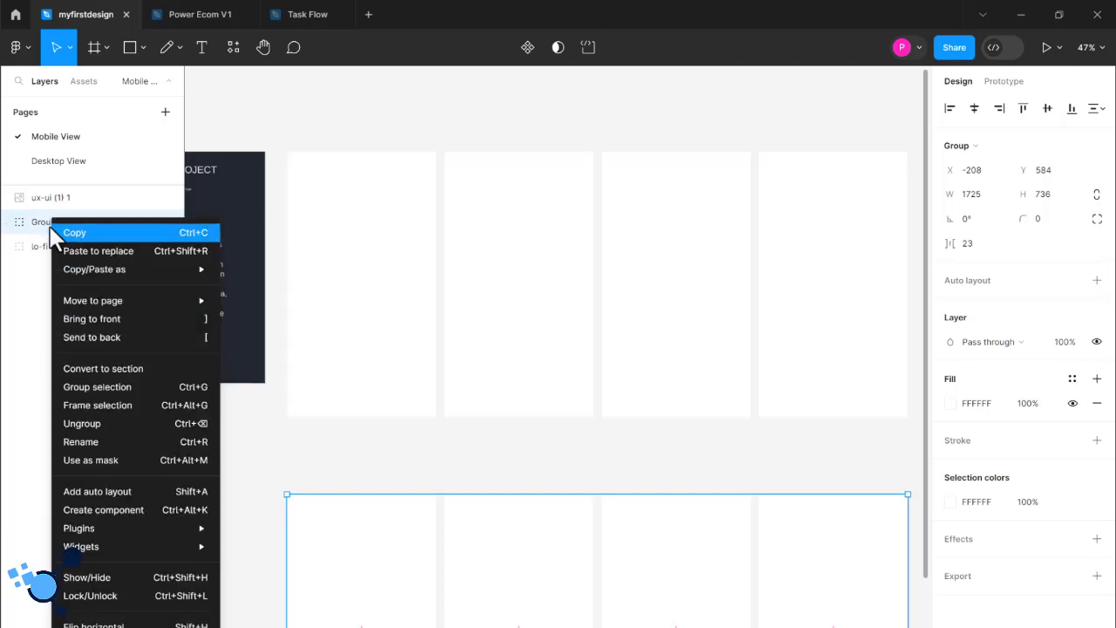
{"action": "double_click", "coordinate": [45, 229]}
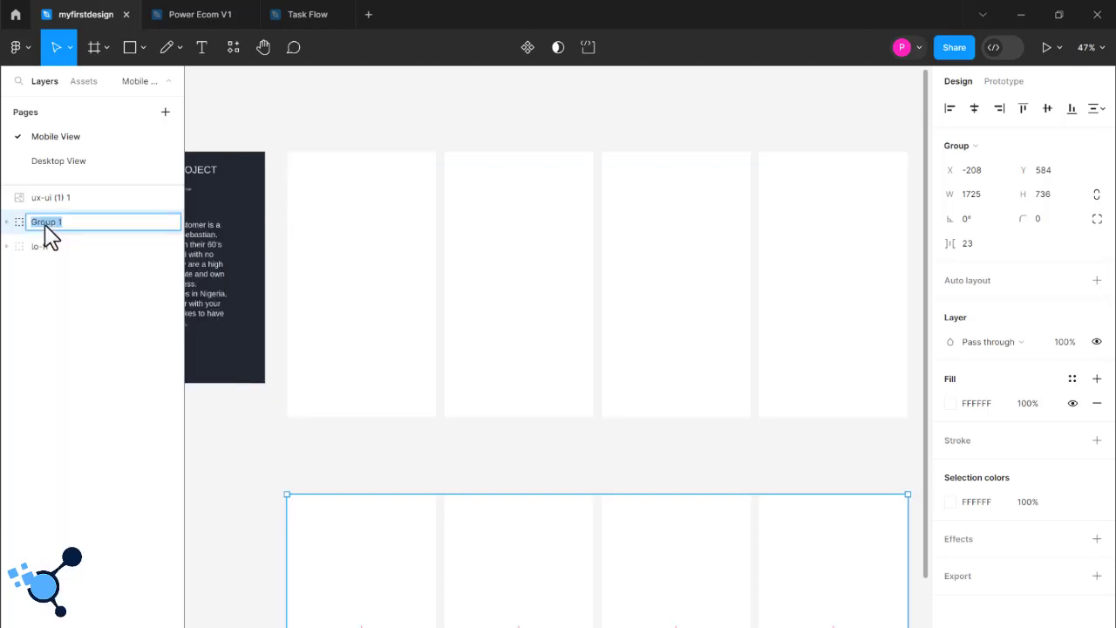
{"action": "type", "text": "hifi"}
{"action": "left_click", "coordinate": [68, 290]}
Draw a rectangle about 367 × 178 near the top of the Homepage frame in the lo-fi group.
{"action": "left_click", "coordinate": [364, 322]}
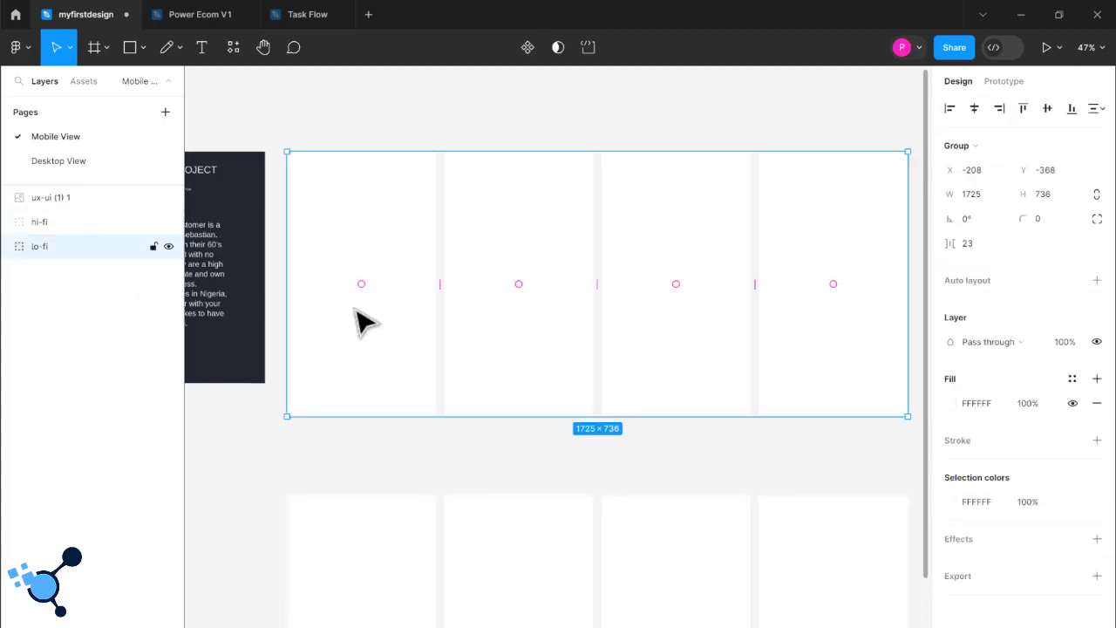
{"action": "left_click", "coordinate": [363, 321]}
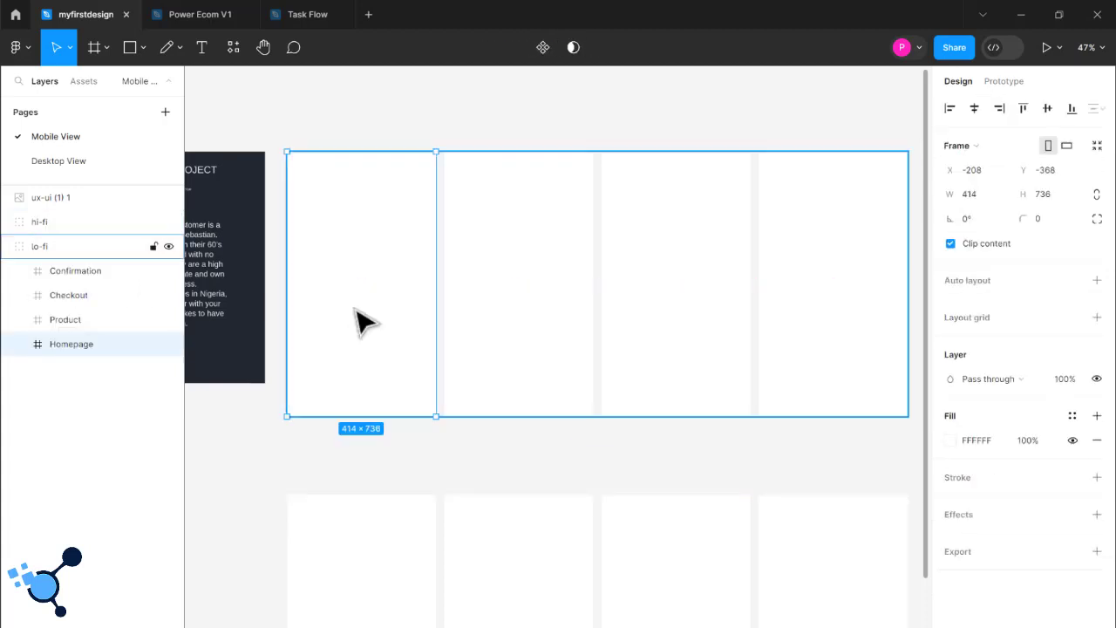
{"action": "scroll", "coordinate": [325, 318], "scroll_direction": "up", "scroll_amount": 1}
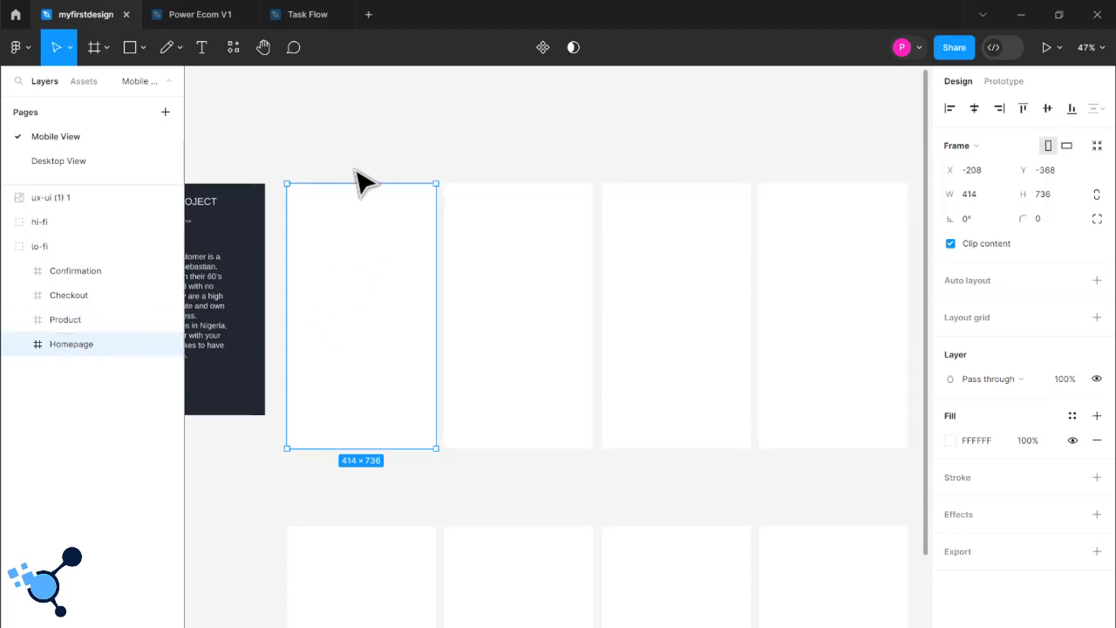
{"action": "scroll", "coordinate": [343, 308], "scroll_direction": "up", "scroll_amount": 2}
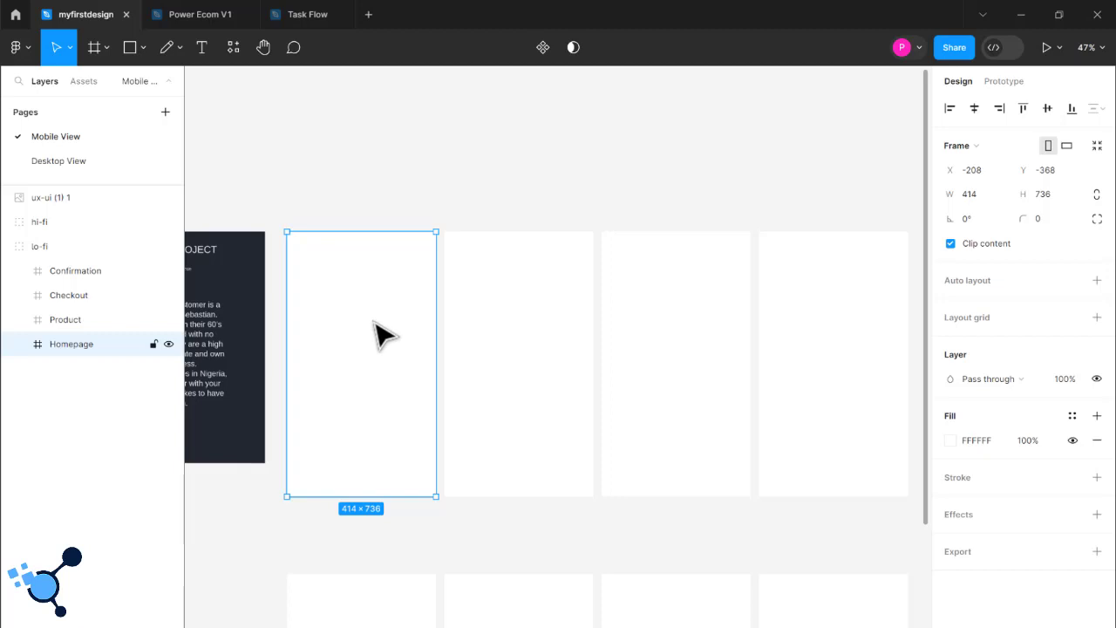
{"action": "left_click", "coordinate": [304, 14]}
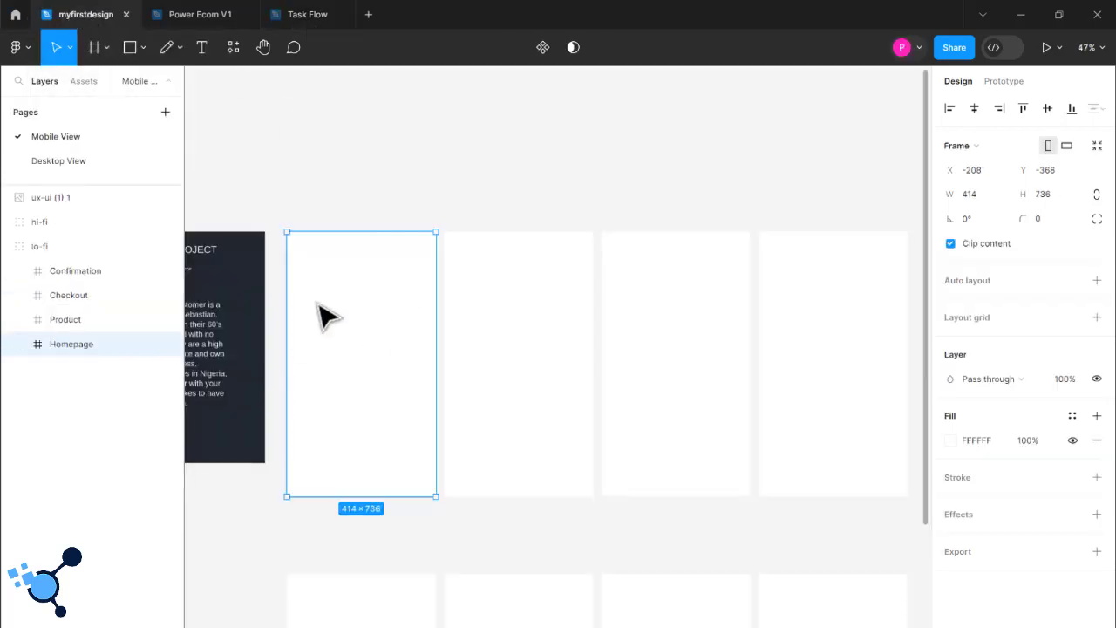
{"action": "left_click", "coordinate": [142, 48]}
{"action": "left_click", "coordinate": [166, 87]}
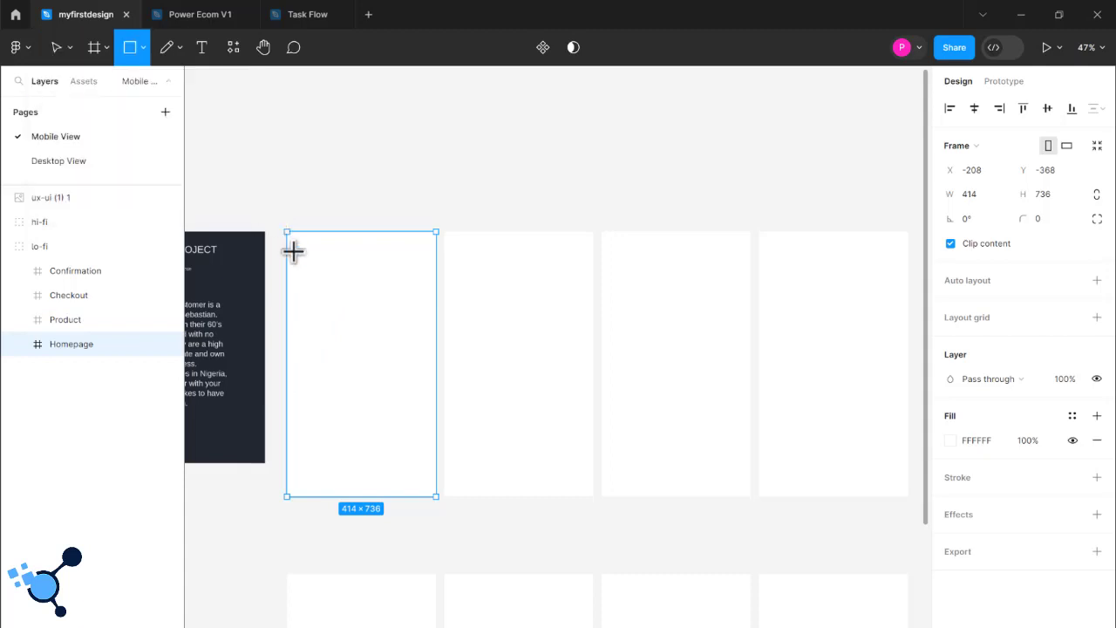
{"action": "mouse_move", "coordinate": [293, 250]}
{"action": "left_mouse_down"}
{"action": "mouse_move", "coordinate": [386, 270]}
{"action": "mouse_move", "coordinate": [434, 299]}
{"action": "mouse_move", "coordinate": [428, 323]}
{"action": "left_mouse_up"}
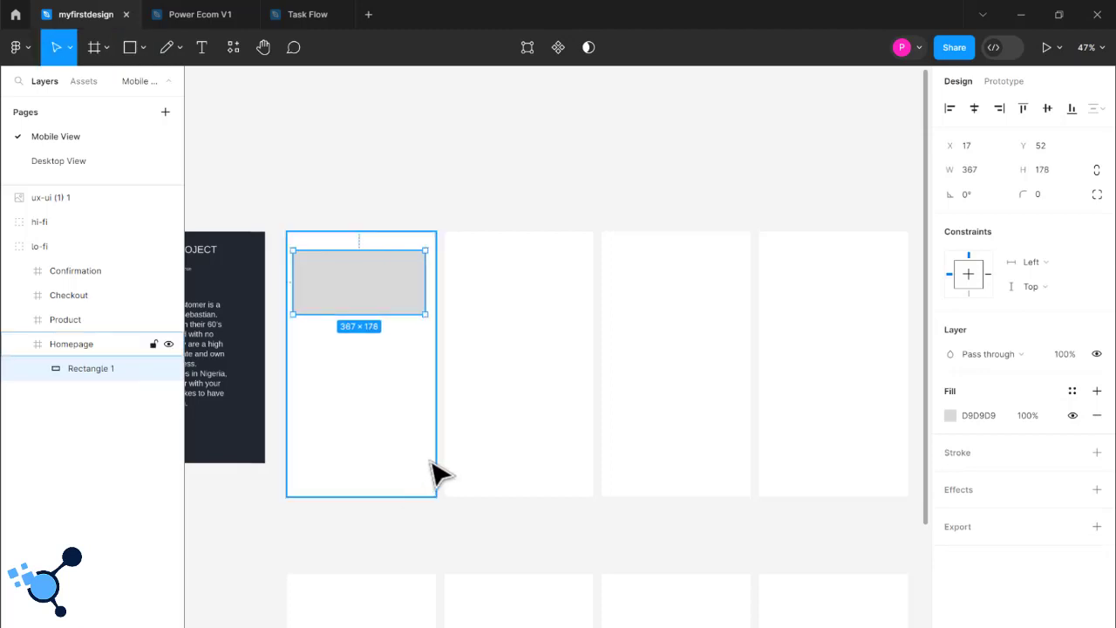
Move the Homepage rectangle to about X 23, Y 80 and increase its height to about 207.
{"action": "scroll", "coordinate": [438, 473], "scroll_direction": "up", "scroll_amount": 1}
{"action": "scroll", "coordinate": [438, 471], "scroll_direction": "up", "scroll_amount": 5}
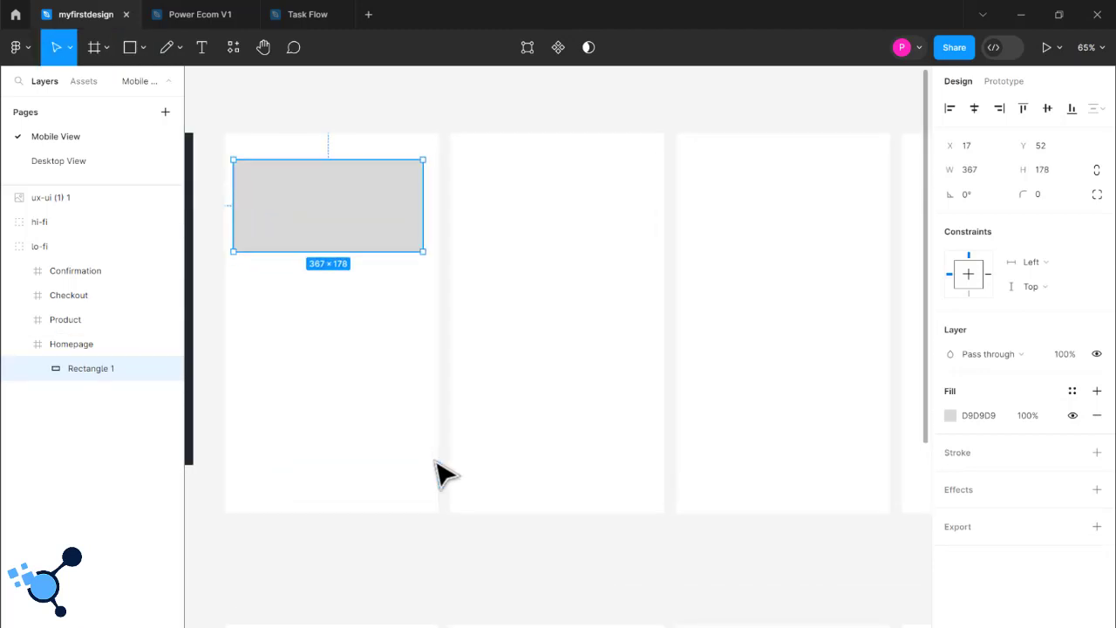
{"action": "scroll", "coordinate": [433, 459], "scroll_direction": "up", "scroll_amount": 2}
{"action": "left_click_drag", "start_coordinate": [341, 299], "coordinate": [403, 373]}
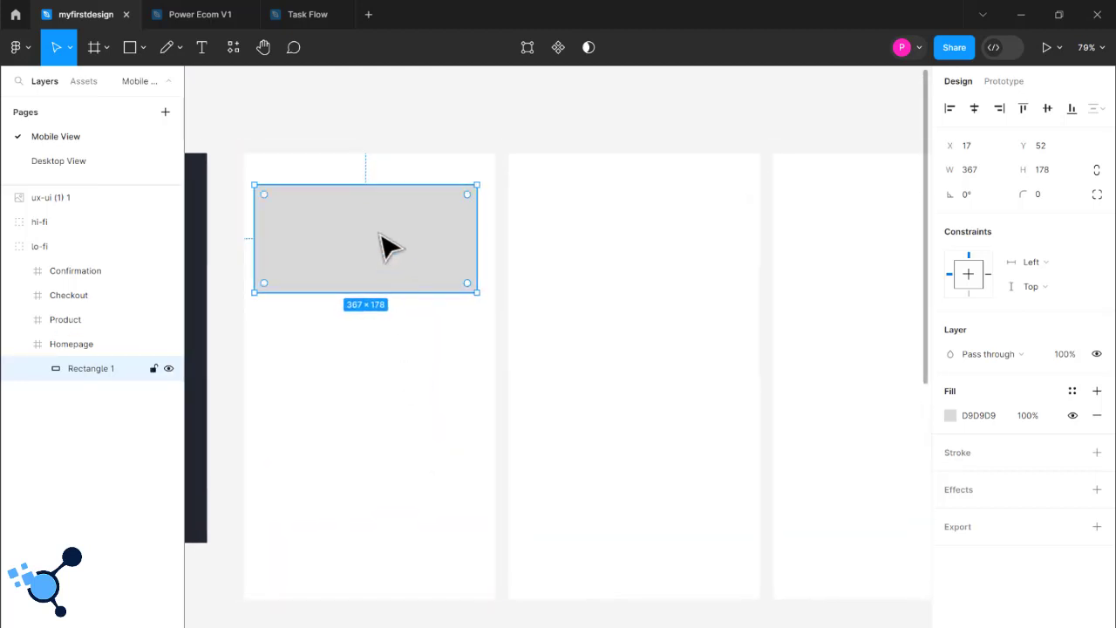
{"action": "left_click_drag", "start_coordinate": [384, 252], "coordinate": [377, 259]}
{"action": "left_click_drag", "start_coordinate": [361, 310], "coordinate": [357, 327]}
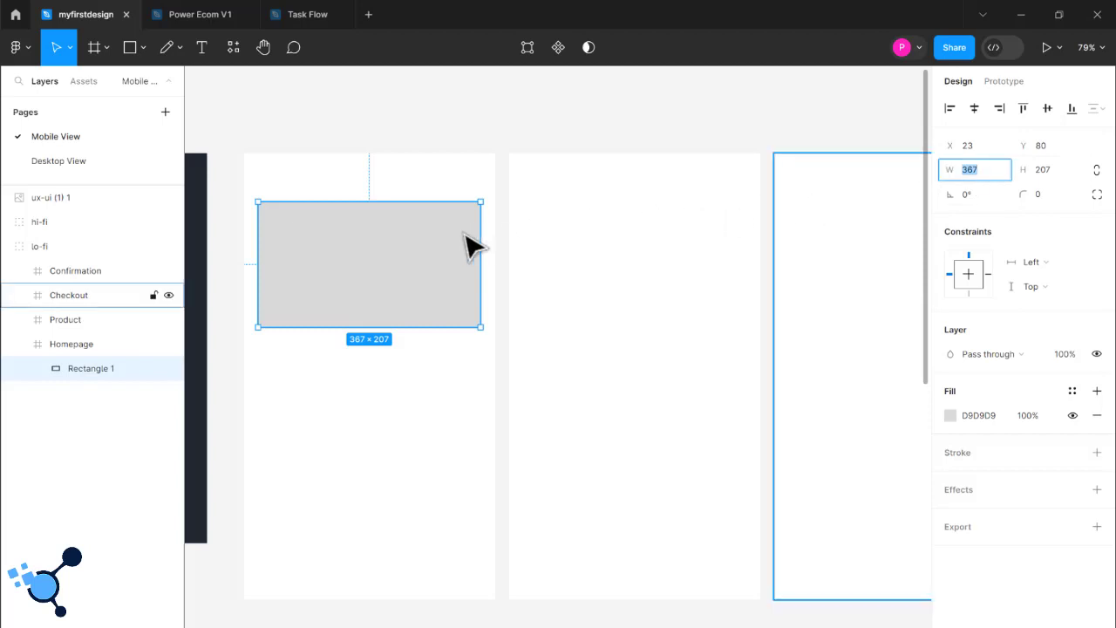
Stretch both sides of the rectangle to the Homepage frame's edges, making it 414 wide at X 0.
{"action": "left_click", "coordinate": [482, 262]}
{"action": "left_click_drag", "start_coordinate": [482, 262], "coordinate": [495, 262]}
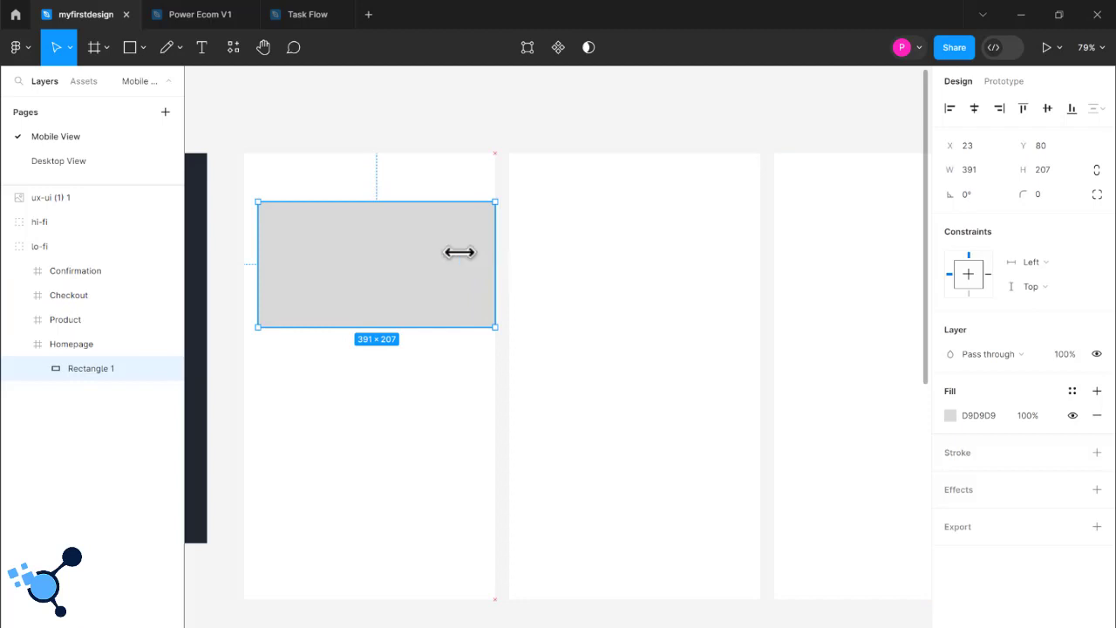
{"action": "left_click_drag", "start_coordinate": [257, 270], "coordinate": [244, 270]}
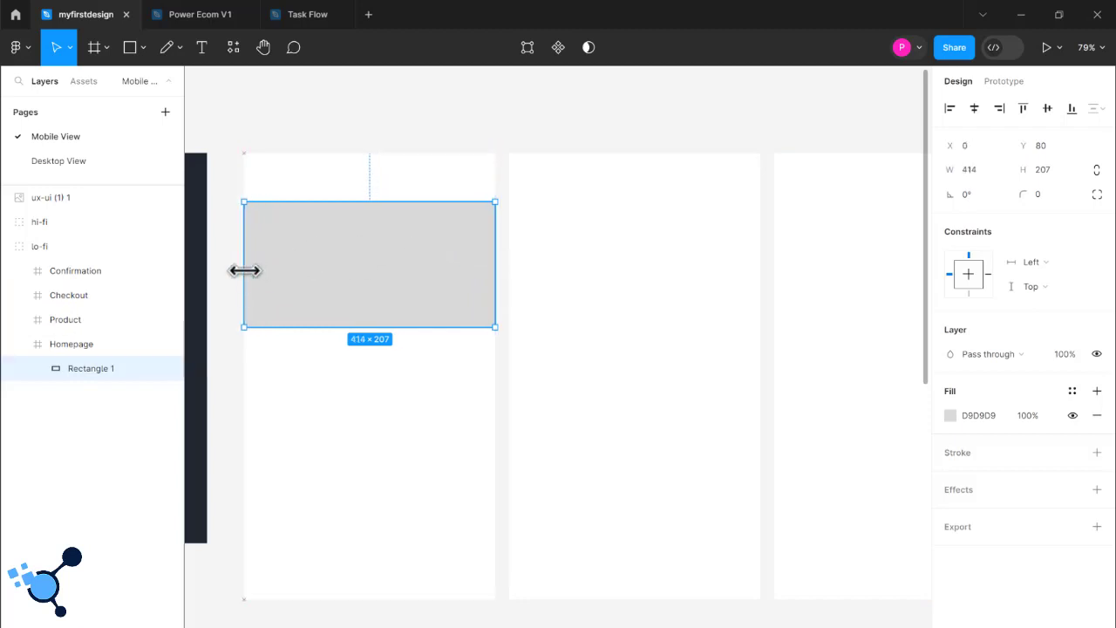
Set the rectangle's height to 200 and move it down to about Y 111.
{"action": "left_click", "coordinate": [1061, 173]}
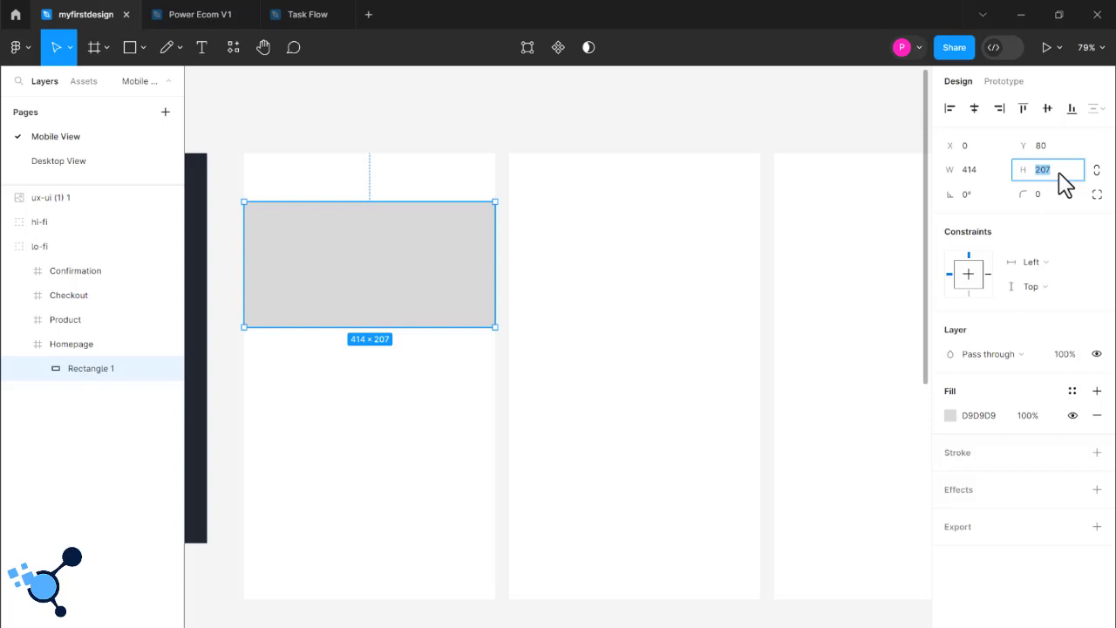
{"action": "key", "text": "Return"}
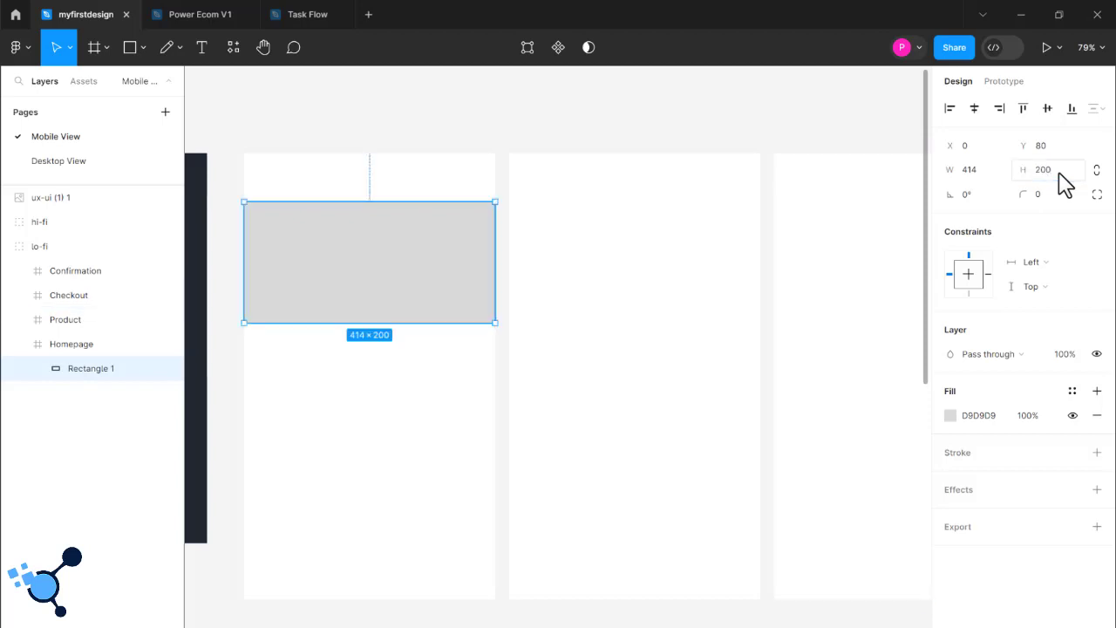
{"action": "left_click_drag", "start_coordinate": [435, 263], "coordinate": [444, 287]}
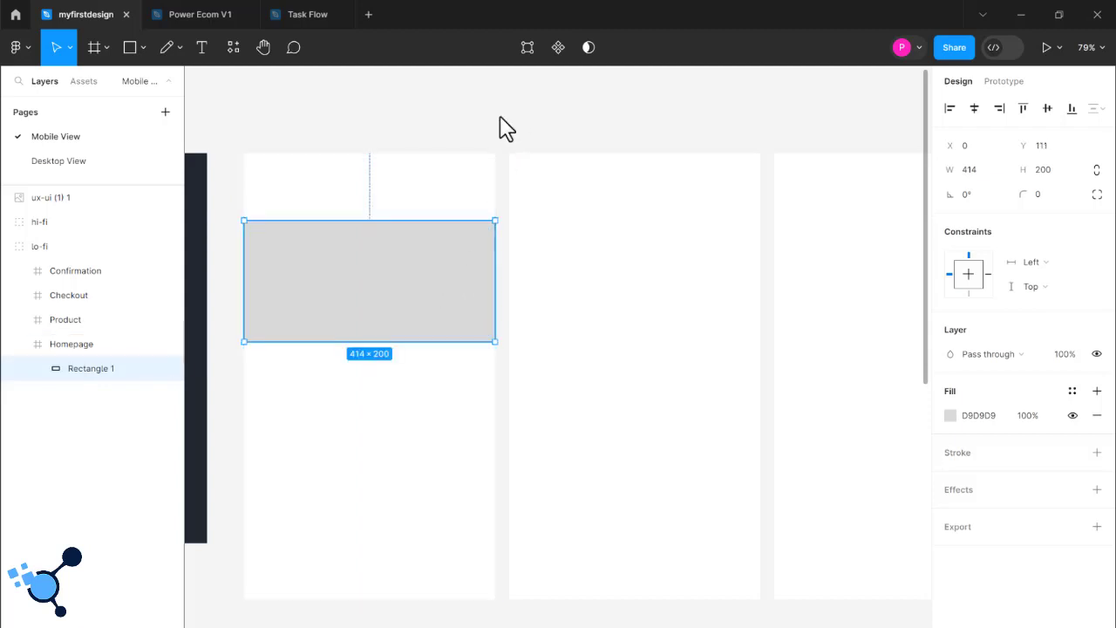
Deselect the rectangle and show the rulers around the canvas.
{"action": "left_click", "coordinate": [506, 174]}
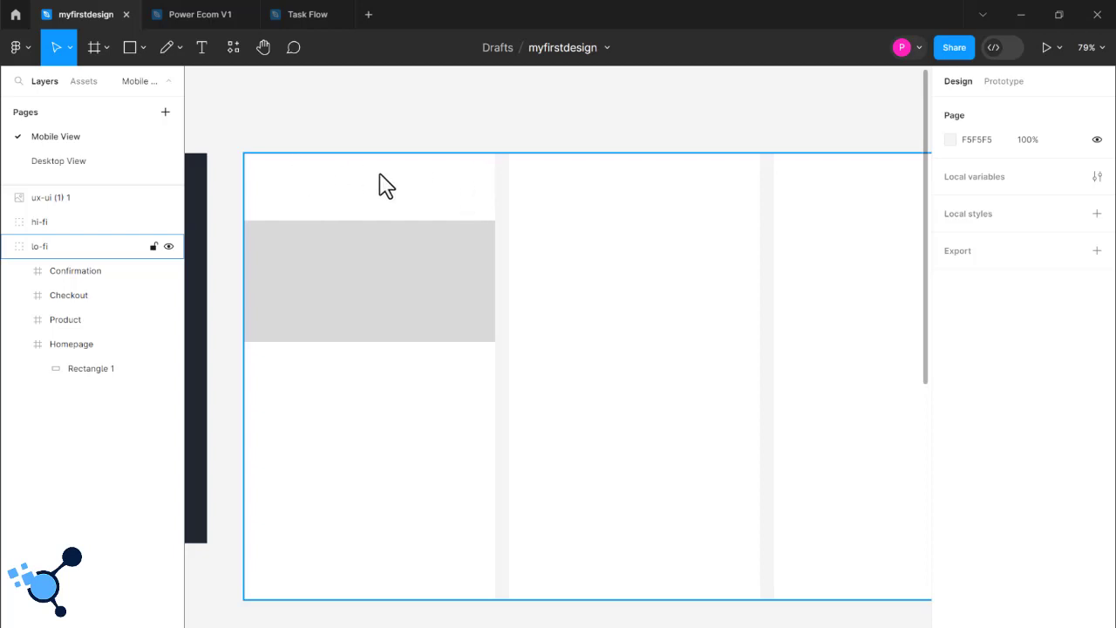
{"action": "left_click", "coordinate": [30, 51]}
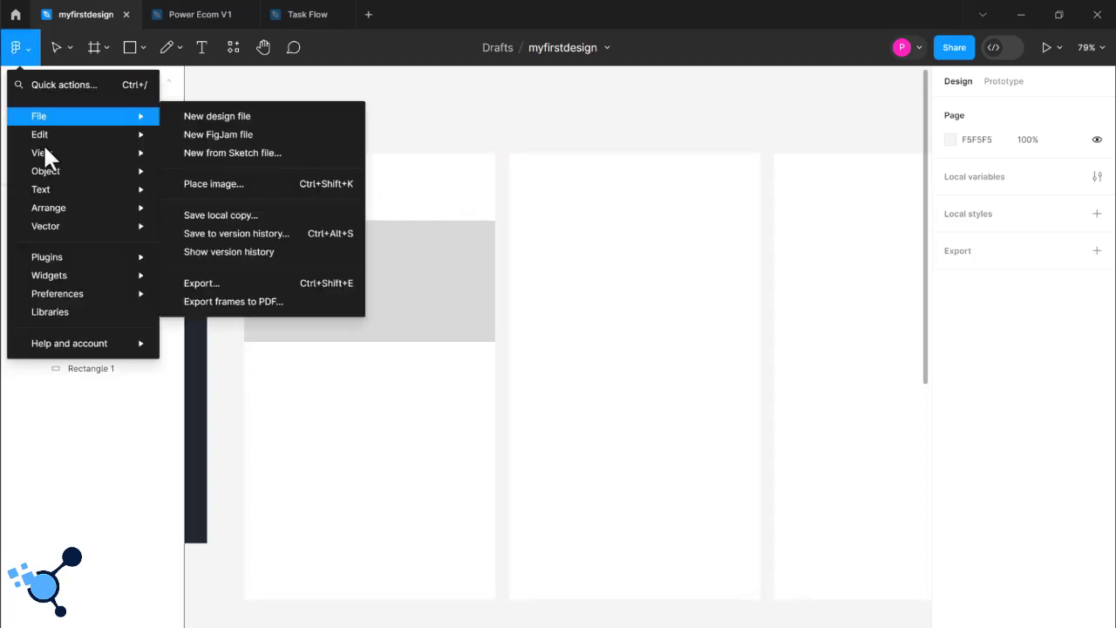
{"action": "mouse_move", "coordinate": [43, 150]}
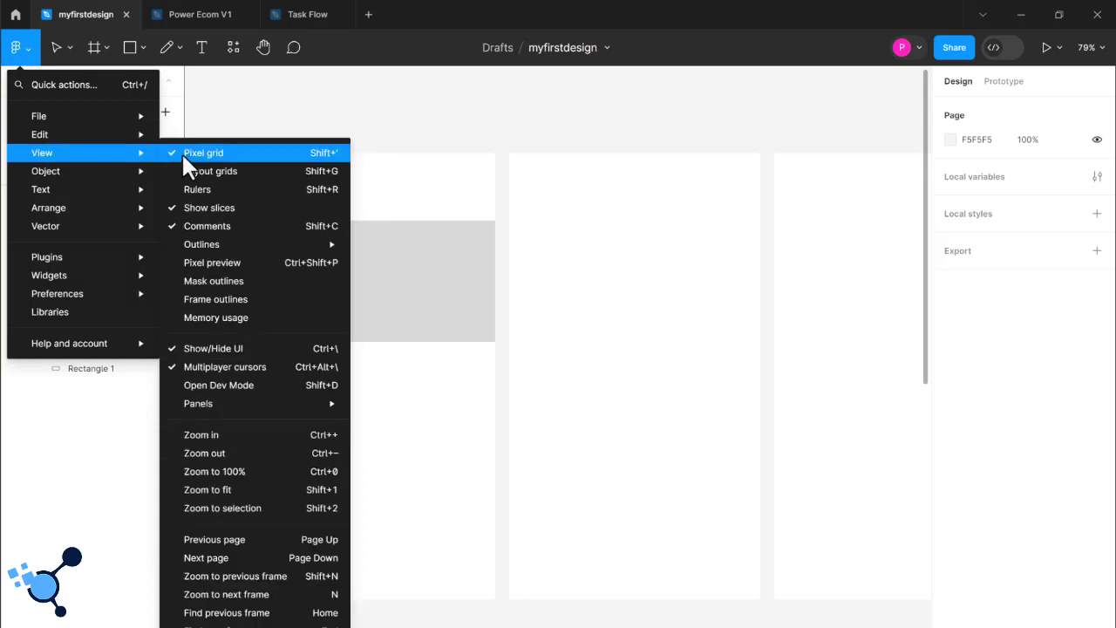
{"action": "left_click", "coordinate": [195, 187]}
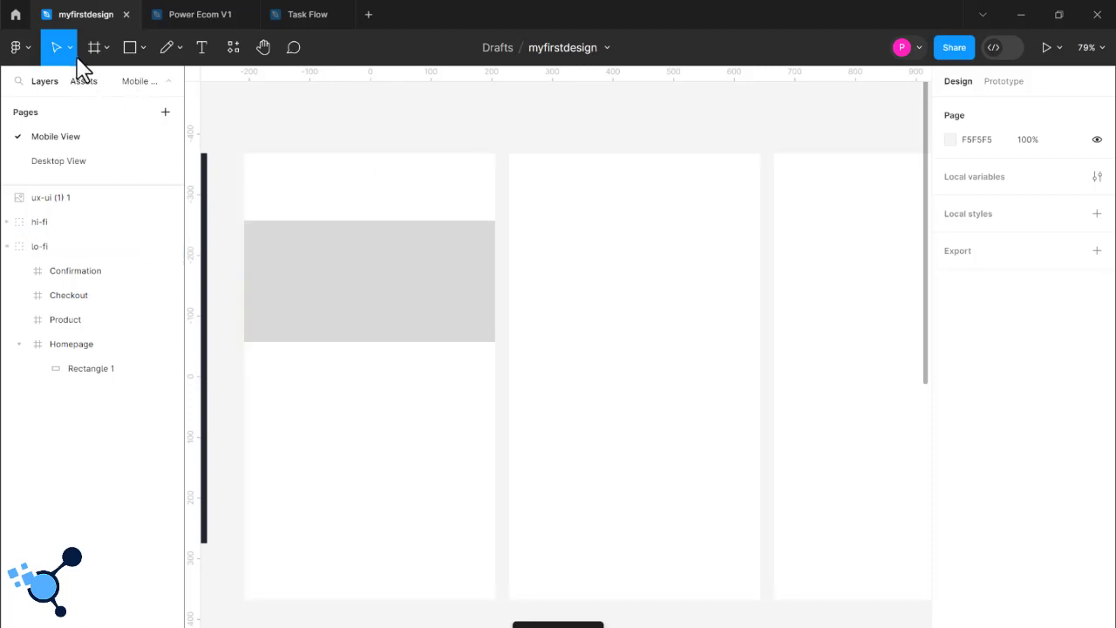
Turn on the display of layout grids.
{"action": "left_click", "coordinate": [21, 48]}
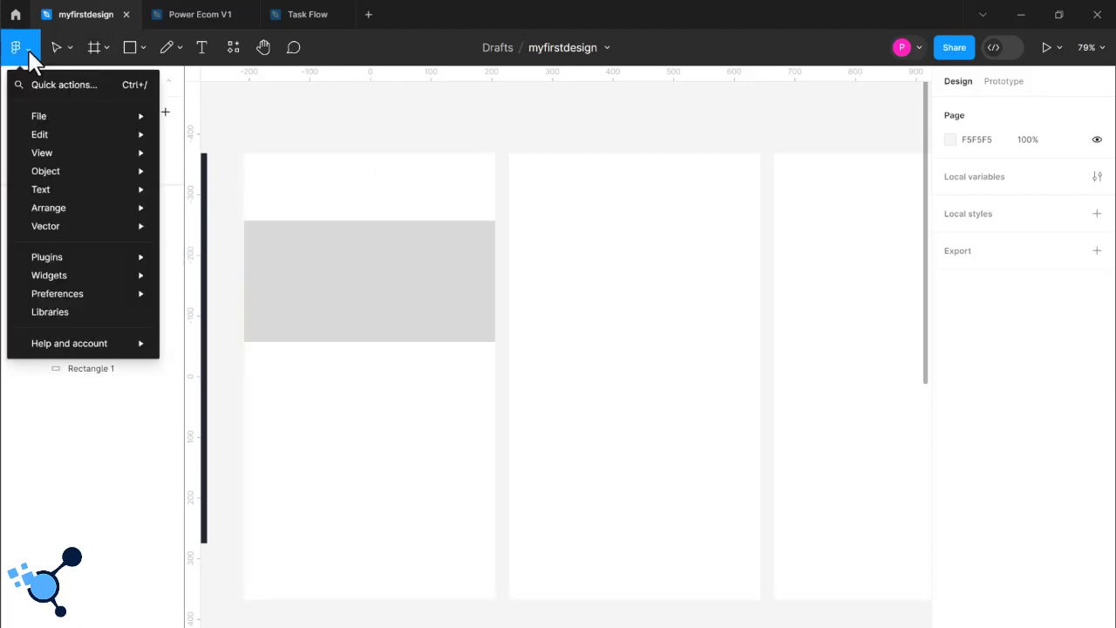
{"action": "mouse_move", "coordinate": [81, 153]}
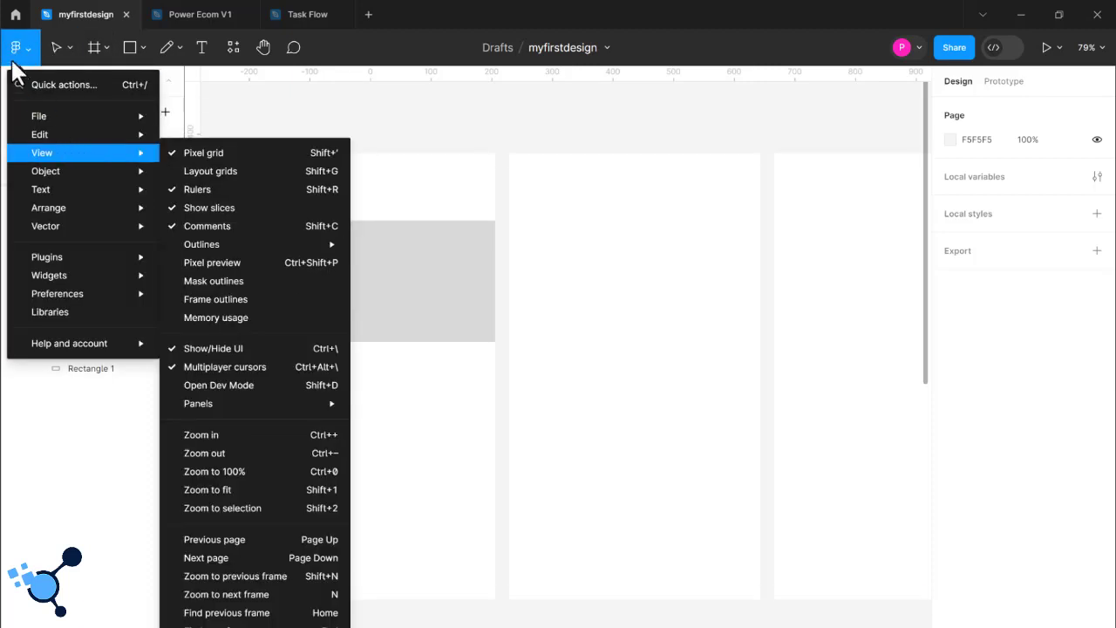
{"action": "mouse_move", "coordinate": [65, 121]}
{"action": "left_click", "coordinate": [209, 172]}
Select the Homepage frame inside the lo-fi group.
{"action": "left_click", "coordinate": [372, 186]}
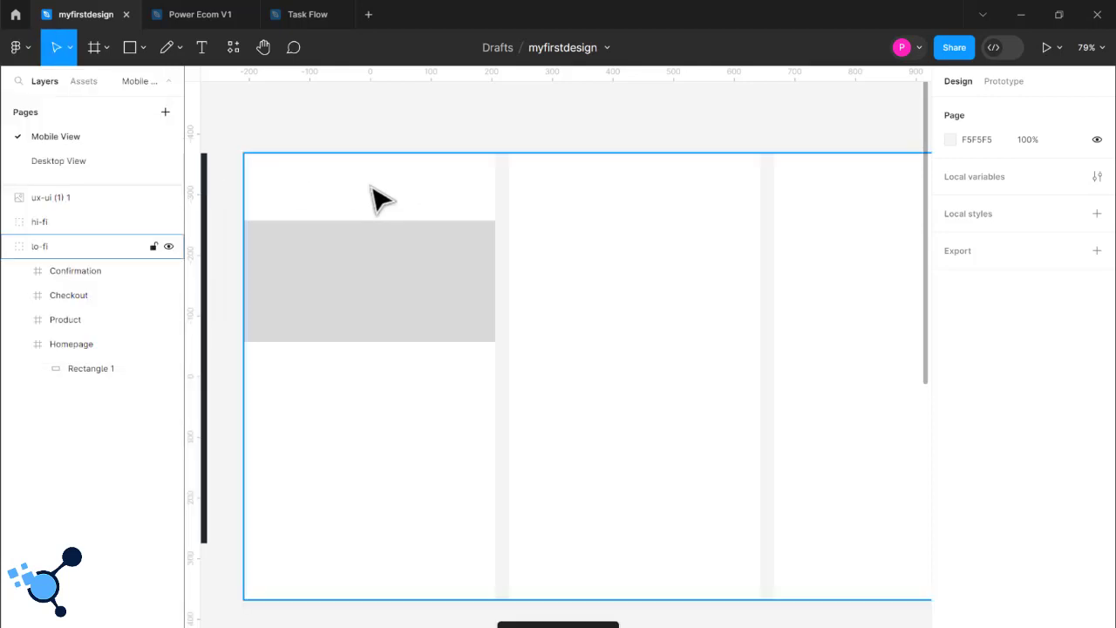
{"action": "left_click", "coordinate": [372, 186]}
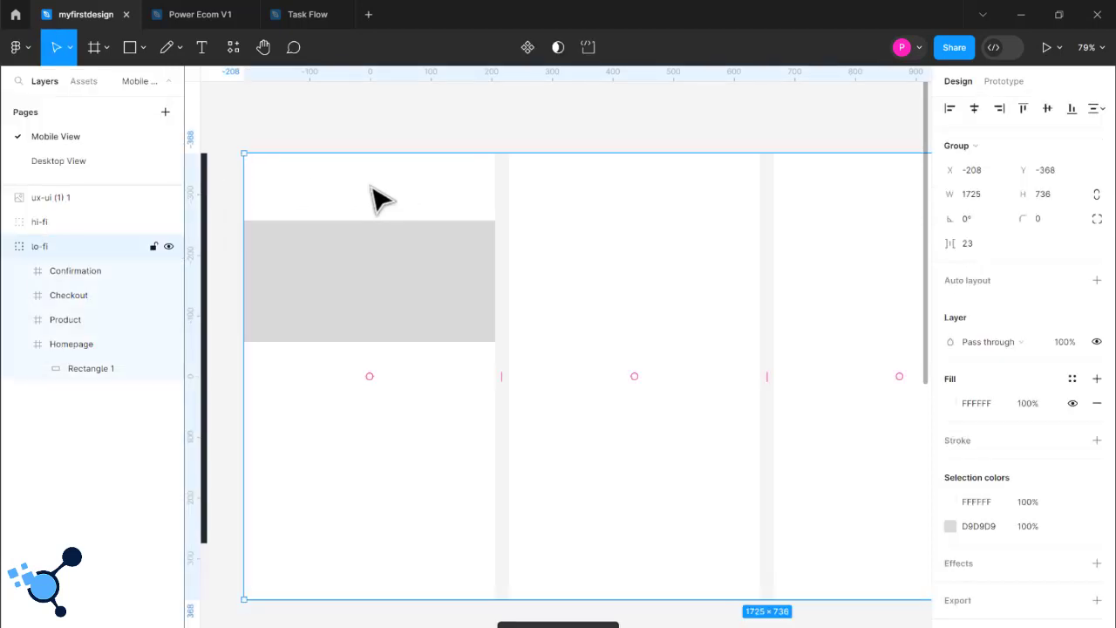
{"action": "left_click", "coordinate": [373, 197]}
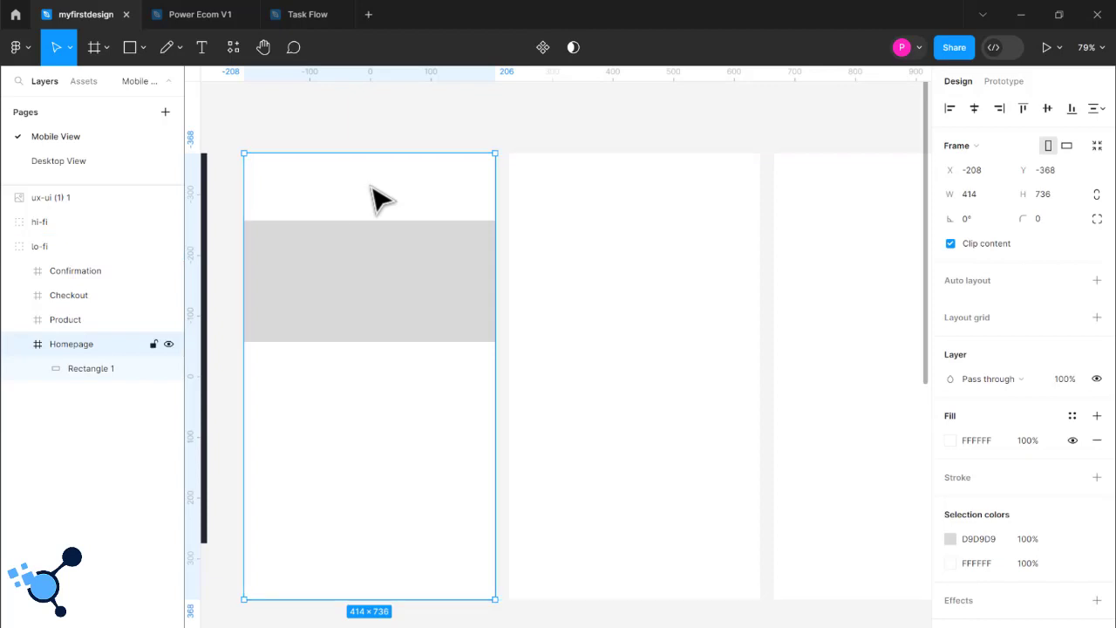
{"action": "left_click", "coordinate": [384, 144]}
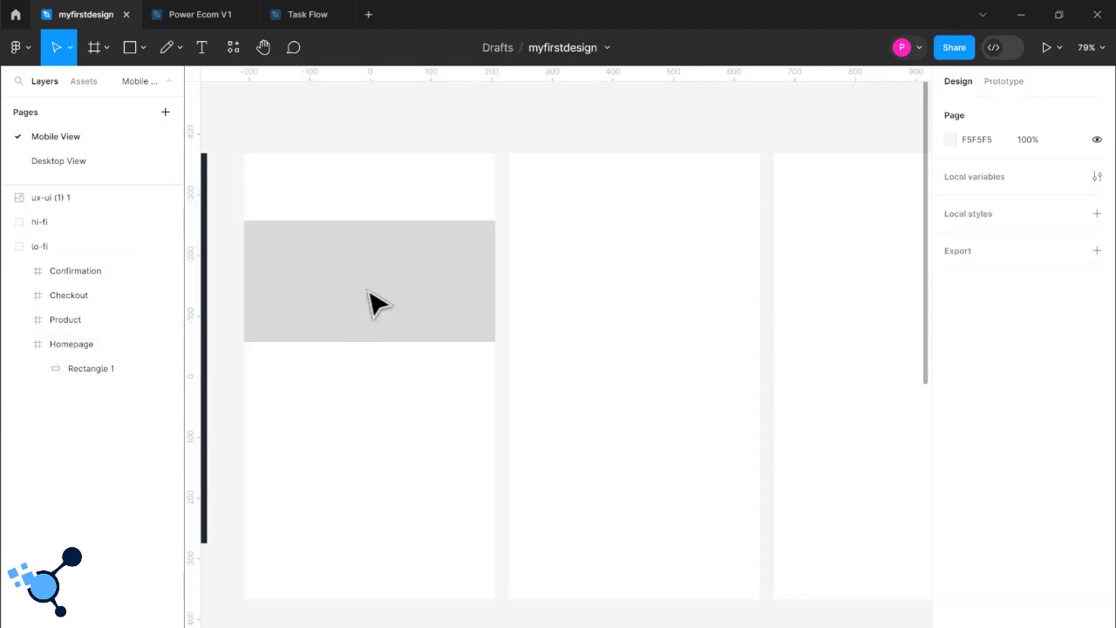
{"action": "left_click", "coordinate": [380, 381]}
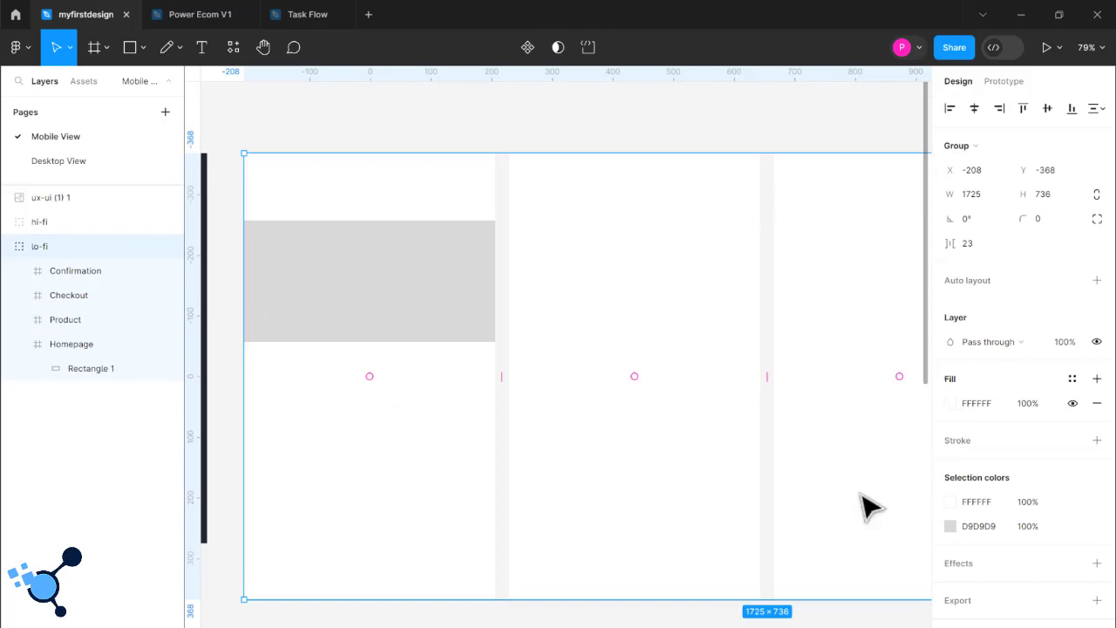
{"action": "left_click", "coordinate": [414, 402]}
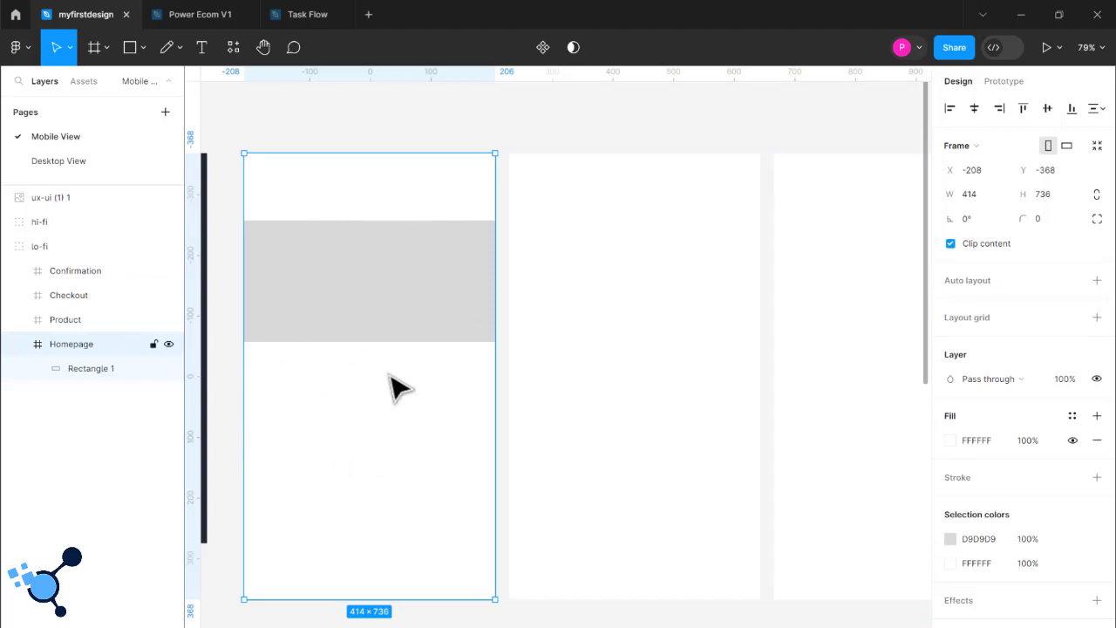
{"action": "key", "text": "Escape"}
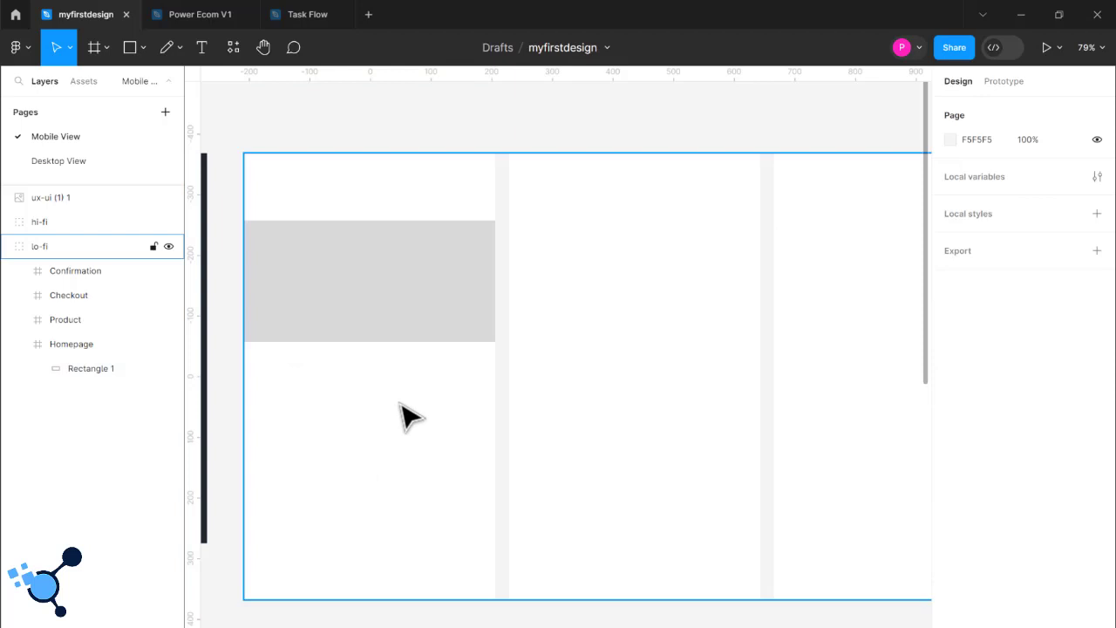
{"action": "left_click", "coordinate": [408, 415]}
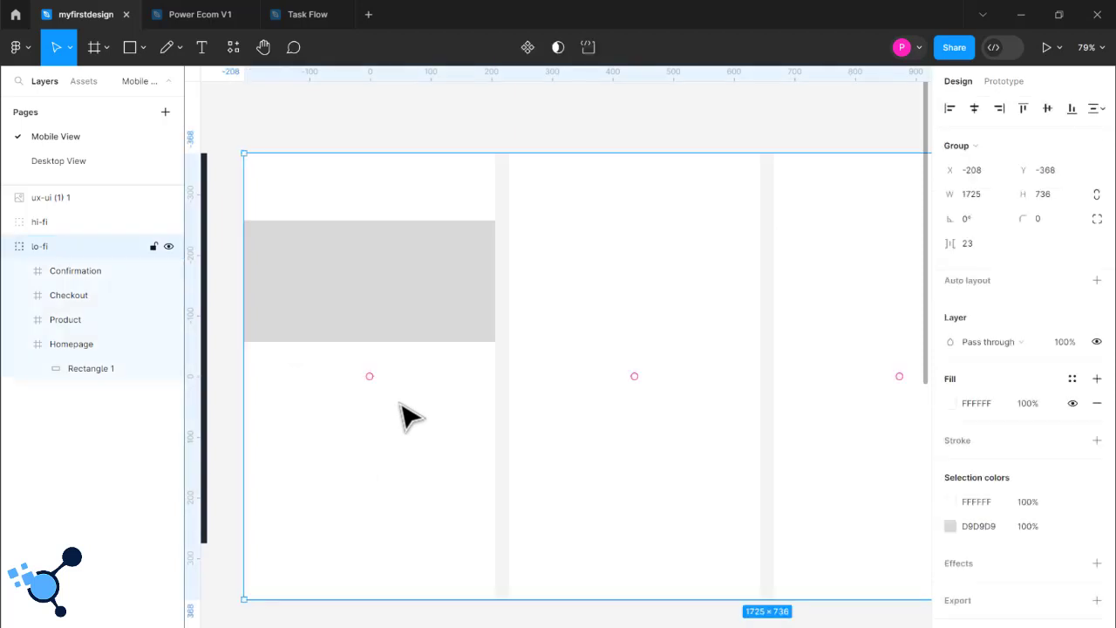
{"action": "left_click", "coordinate": [131, 49]}
{"action": "left_click_drag", "start_coordinate": [391, 214], "coordinate": [367, 192]}
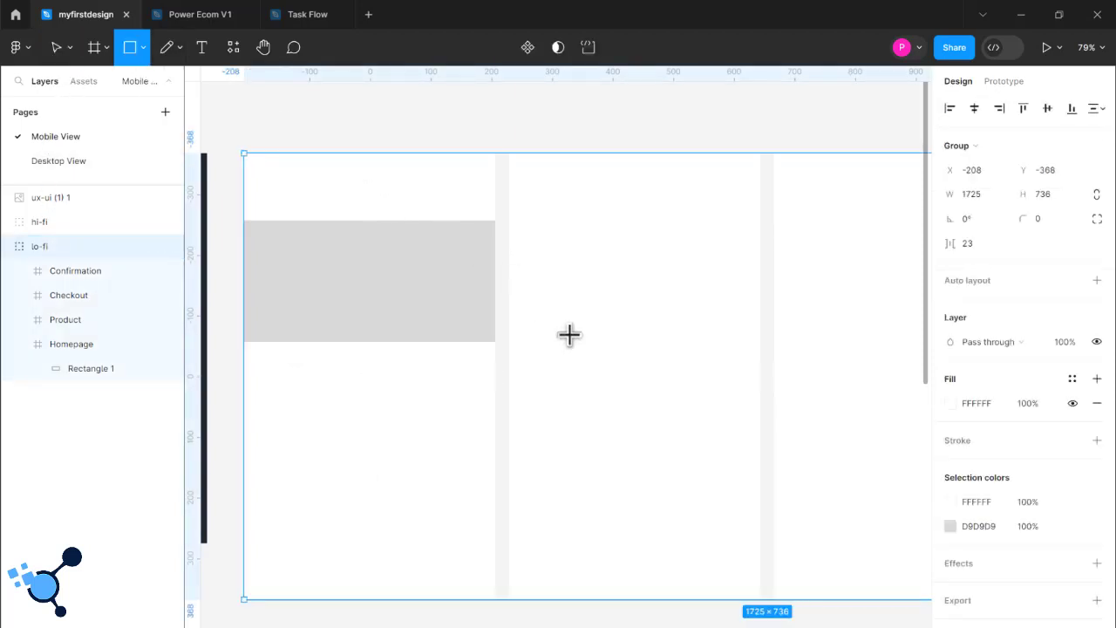
{"action": "left_click_drag", "start_coordinate": [571, 338], "coordinate": [571, 337]}
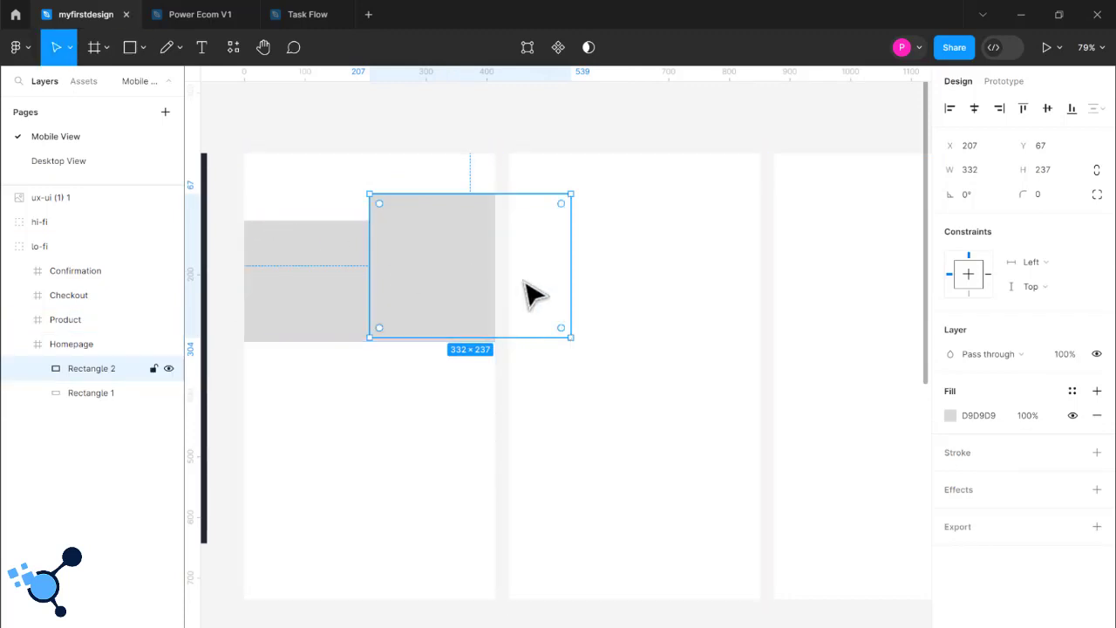
{"action": "key", "text": "Delete"}
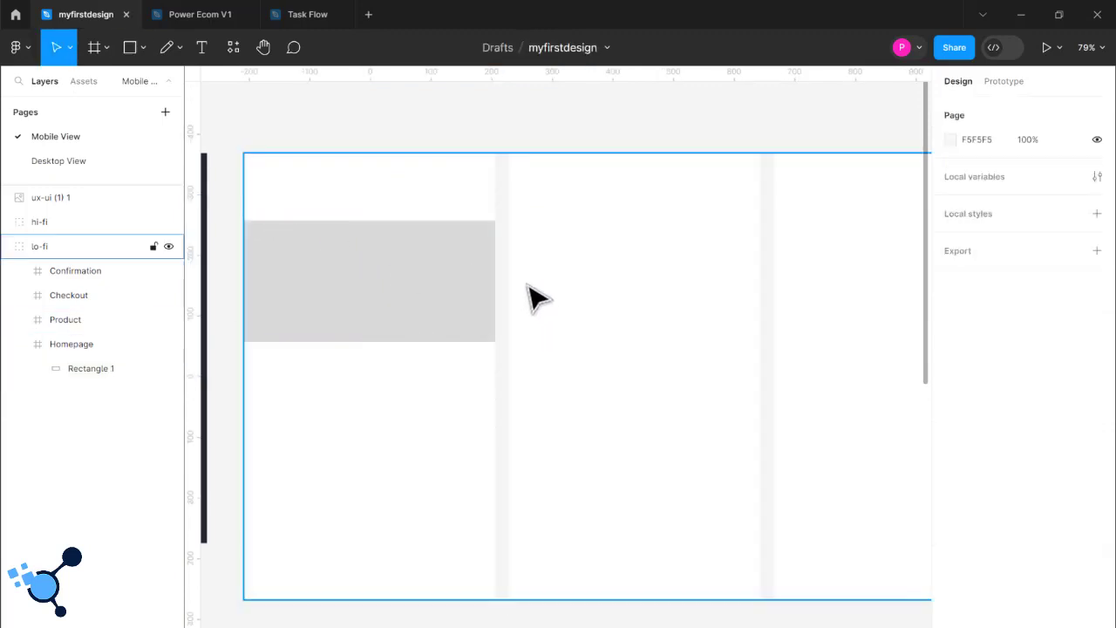
Hide the gray Homepage rectangle's fill and give it a black inside stroke of weight 2.
{"action": "left_click", "coordinate": [366, 326]}
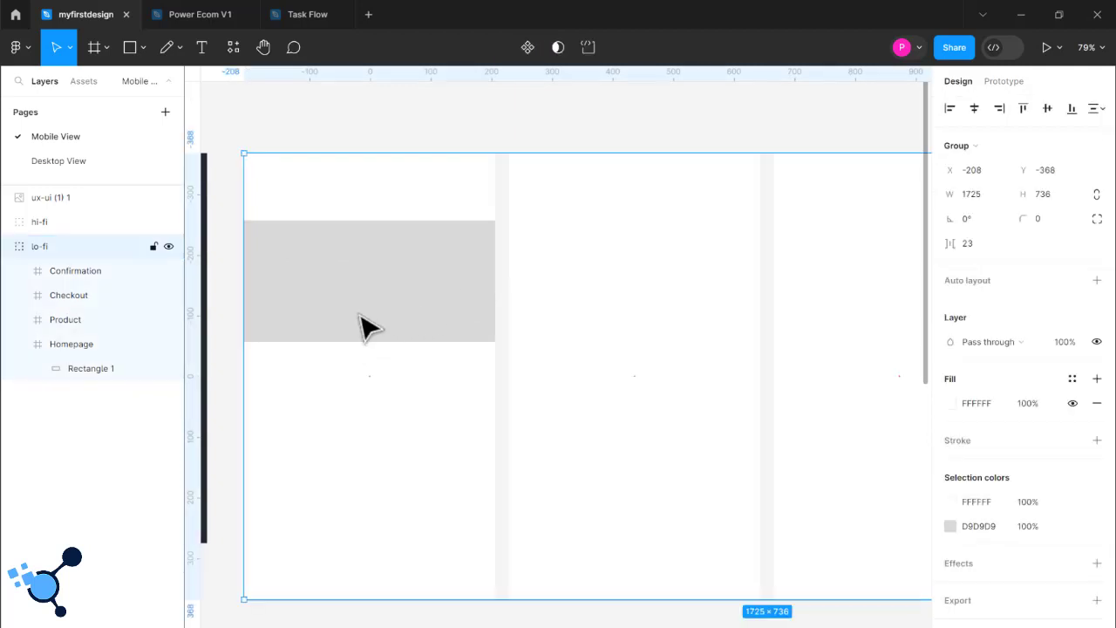
{"action": "left_click", "coordinate": [368, 322]}
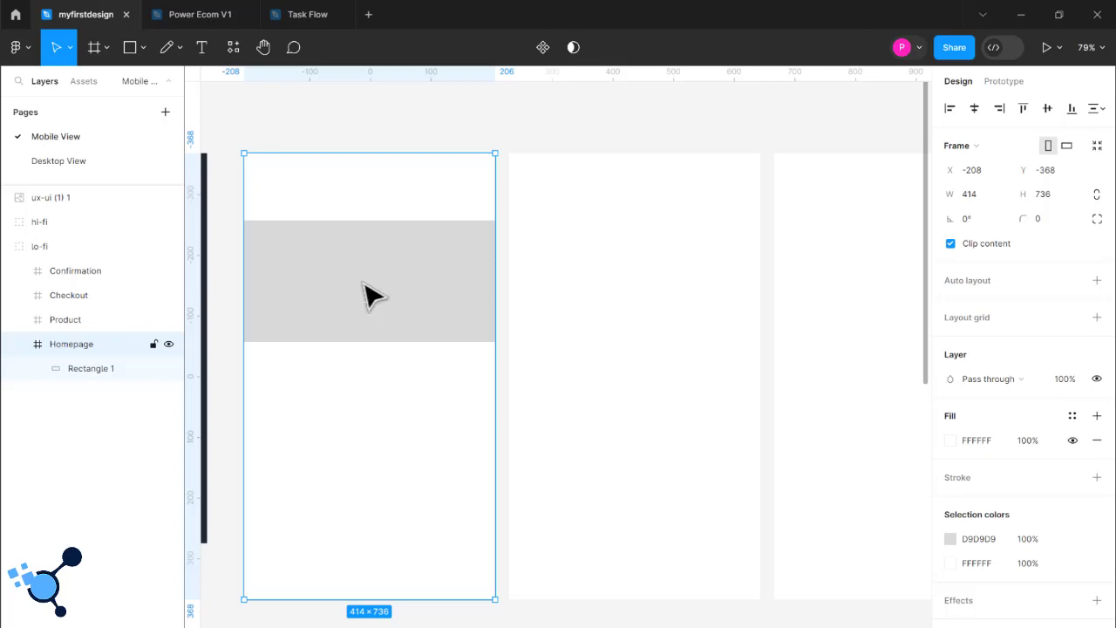
{"action": "left_click", "coordinate": [371, 297]}
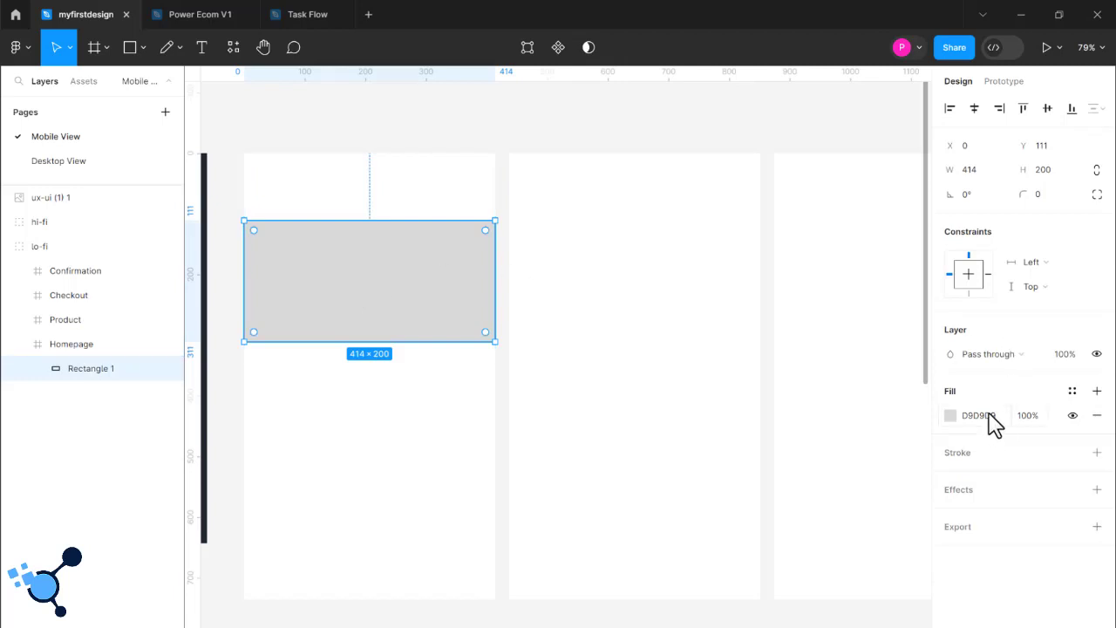
{"action": "left_click", "coordinate": [1074, 415]}
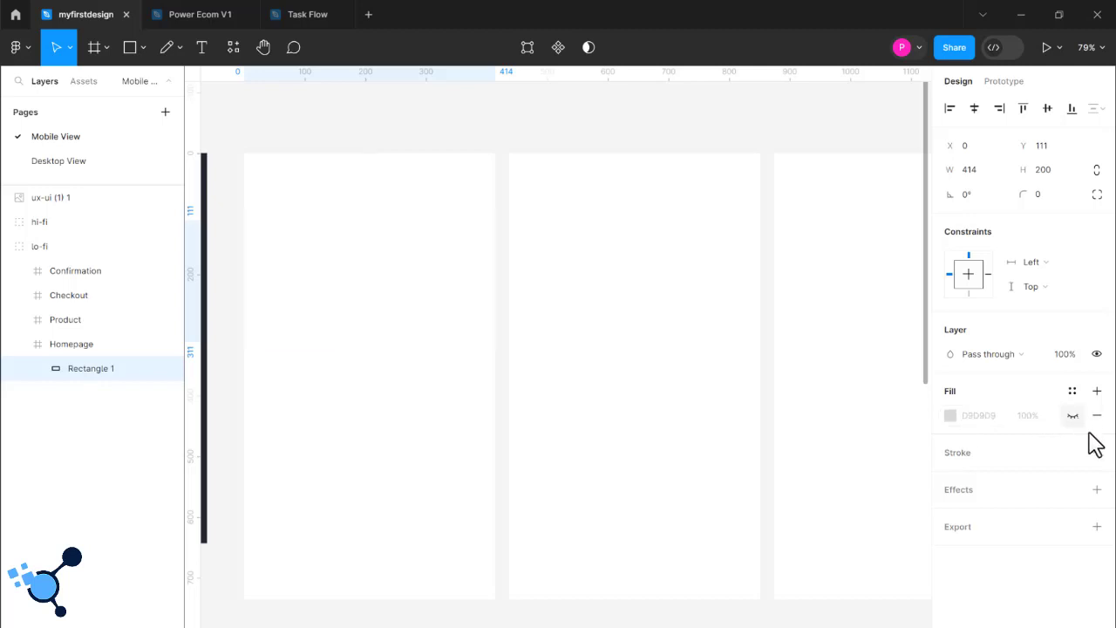
{"action": "left_click", "coordinate": [1098, 451]}
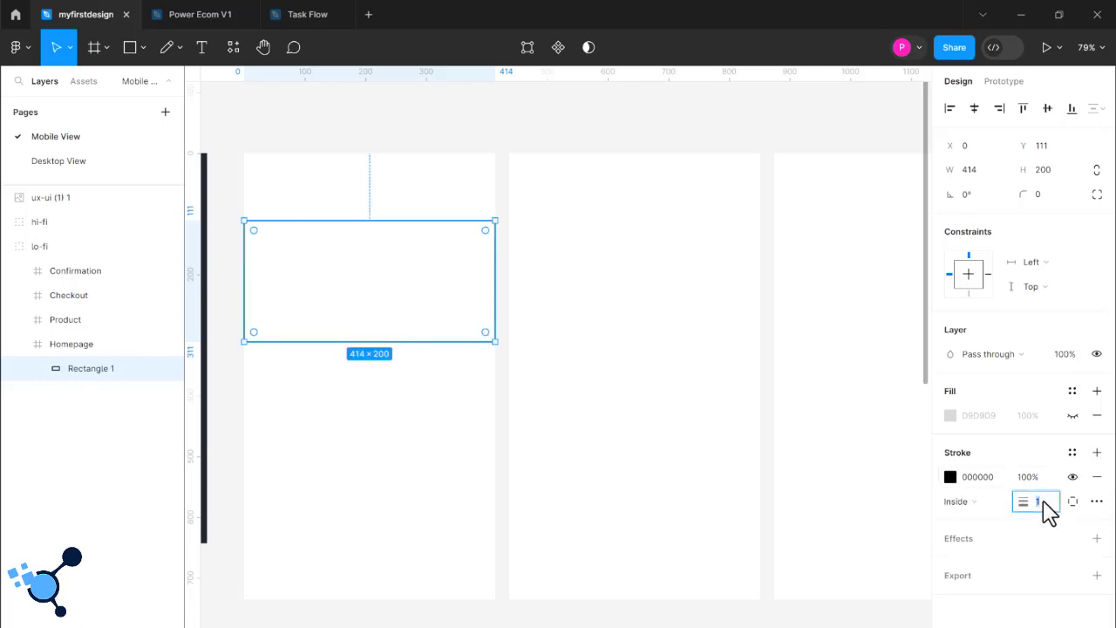
{"action": "left_click", "coordinate": [1044, 503]}
{"action": "type", "text": "2"}
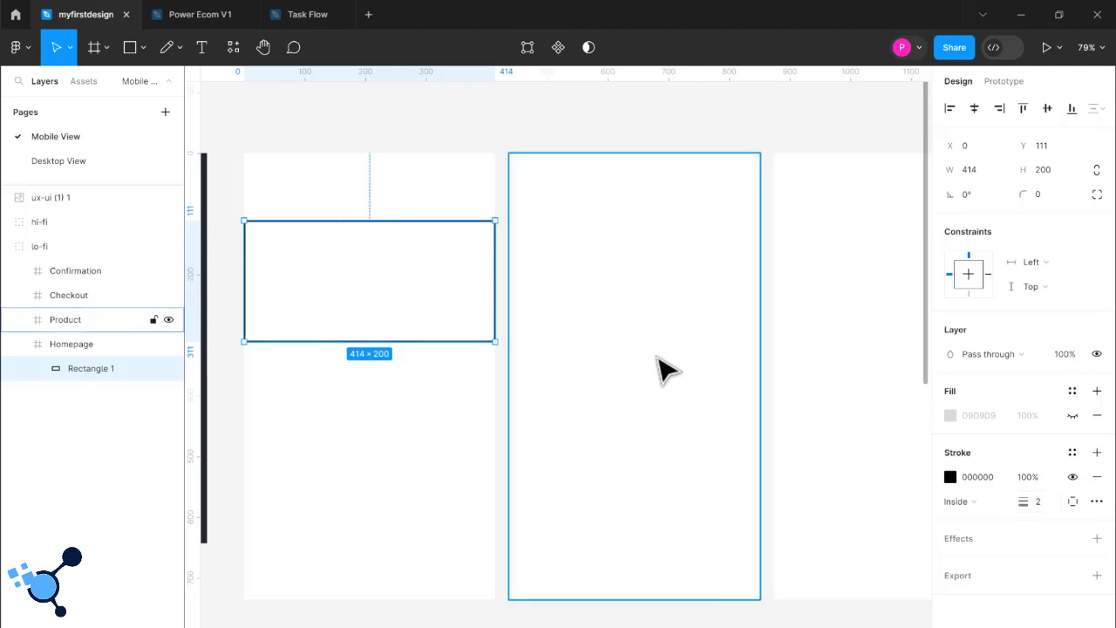
{"action": "left_click", "coordinate": [649, 374]}
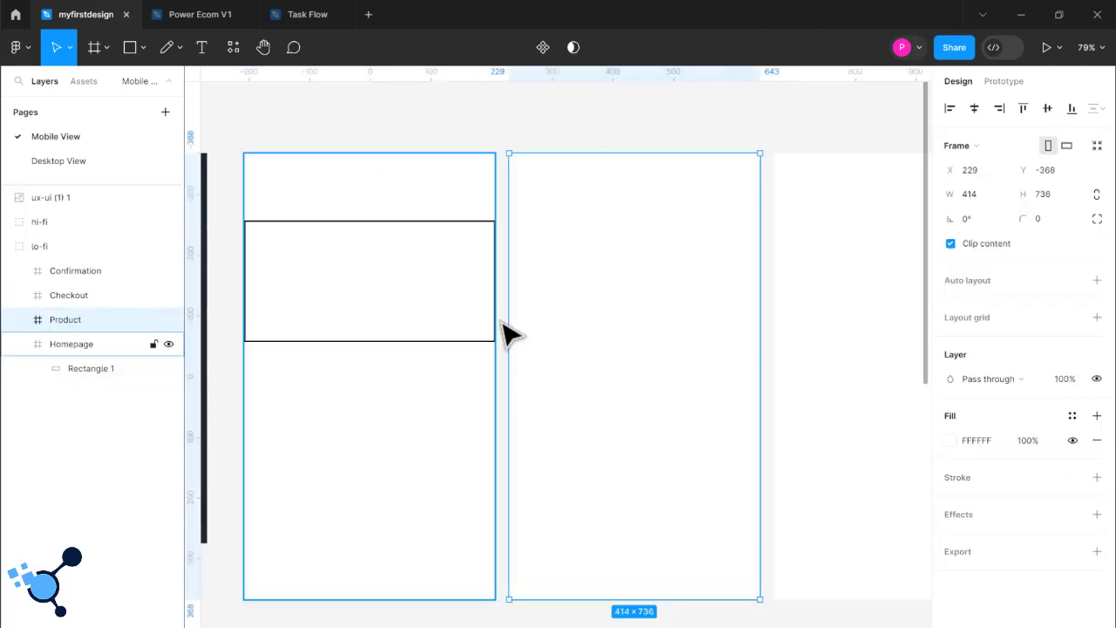
{"action": "left_click", "coordinate": [456, 386]}
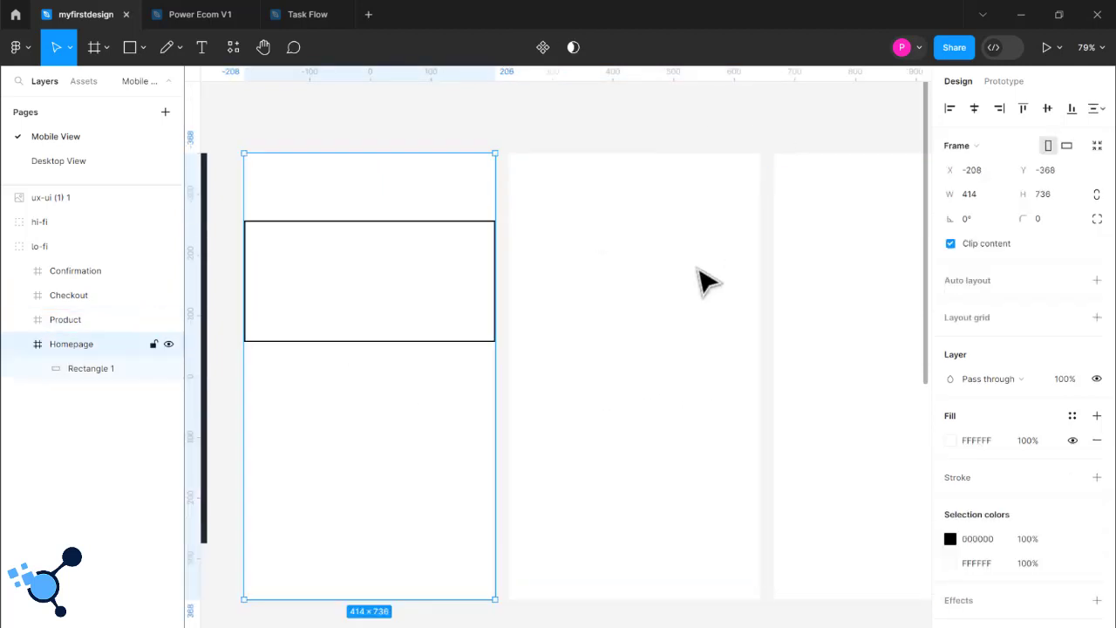
{"action": "left_click", "coordinate": [233, 342]}
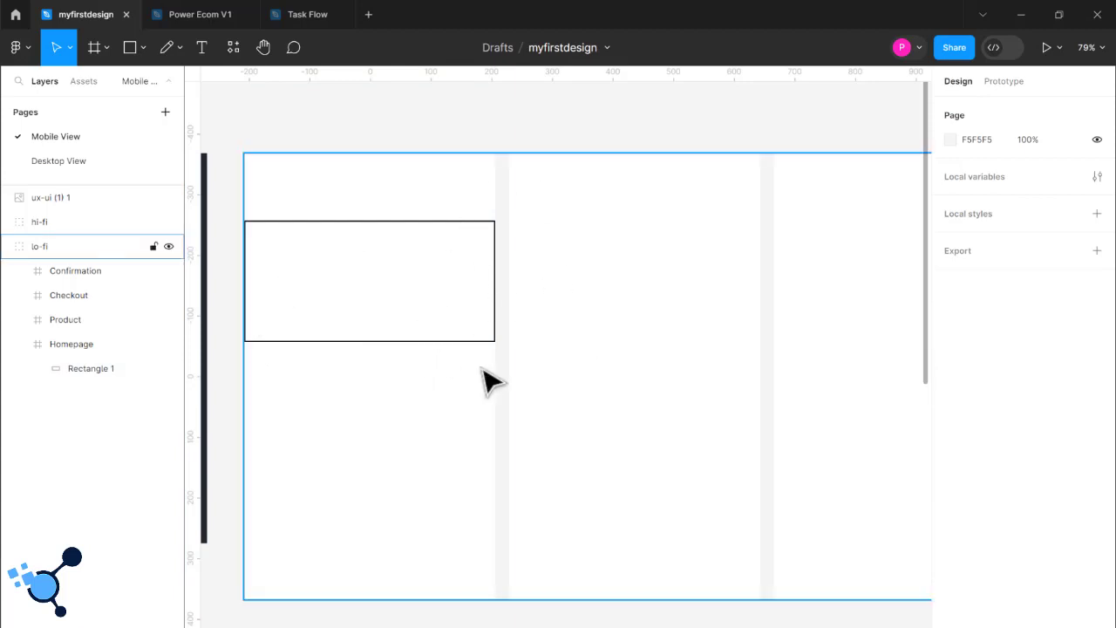
Draw a diagonal line from the outlined rectangle's upper-left corner to its lower-right corner.
{"action": "left_click", "coordinate": [144, 48]}
{"action": "left_click", "coordinate": [117, 101]}
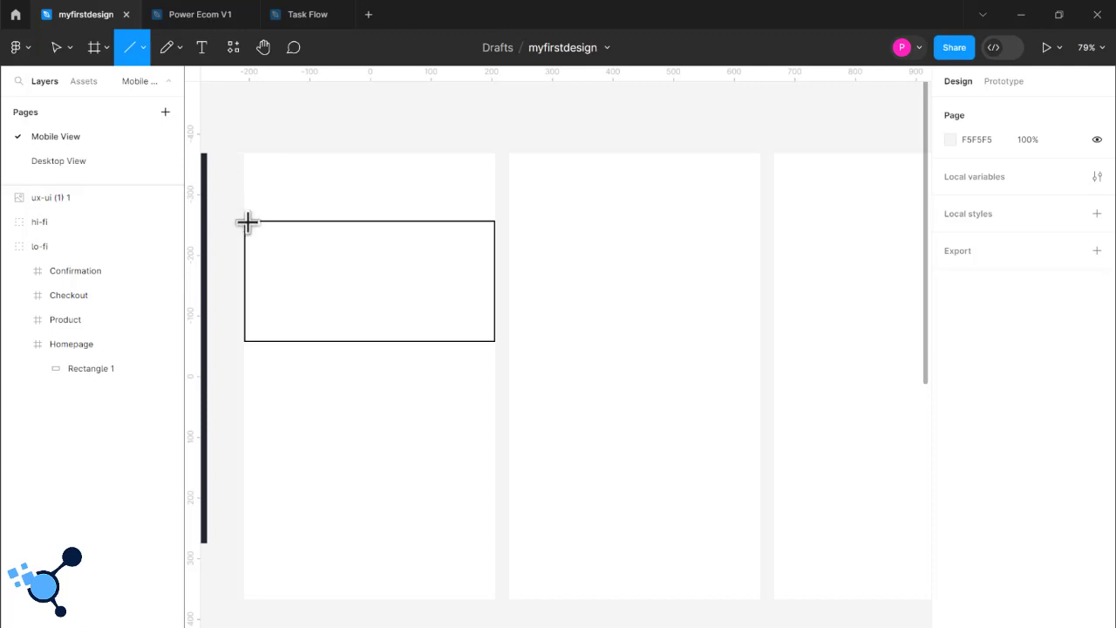
{"action": "left_click_drag", "start_coordinate": [245, 221], "coordinate": [376, 278]}
{"action": "mouse_move", "coordinate": [444, 314]}
{"action": "left_mouse_down"}
{"action": "mouse_move", "coordinate": [486, 319]}
{"action": "mouse_move", "coordinate": [495, 341]}
{"action": "left_mouse_up"}
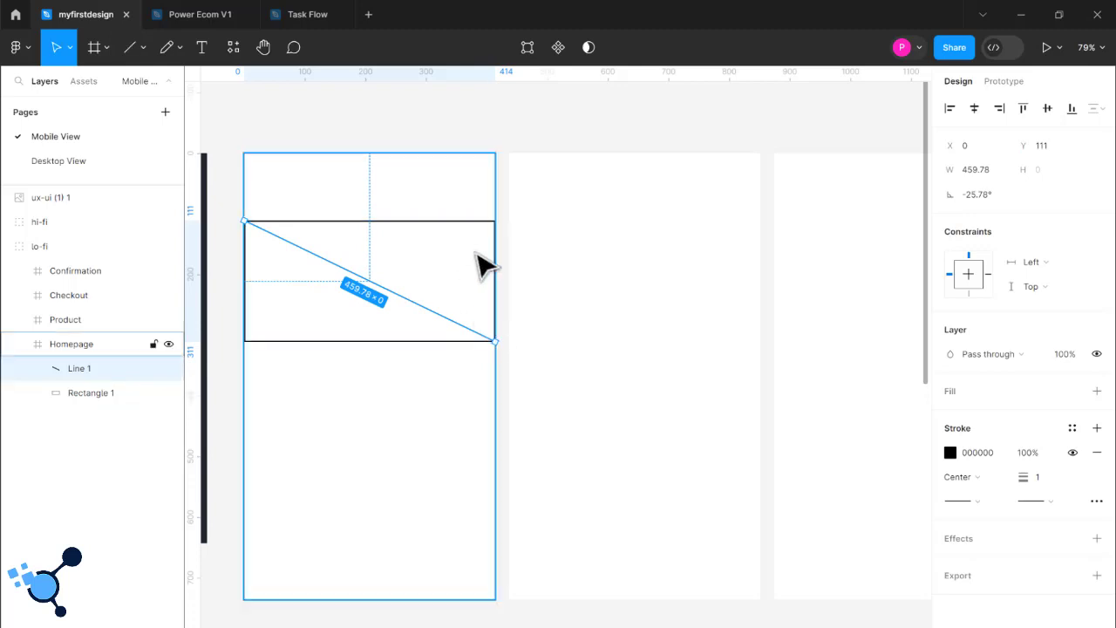
Draw a second diagonal from the rectangle's lower-left corner to its upper-right corner to complete the image placeholder cross.
{"action": "left_click", "coordinate": [130, 49]}
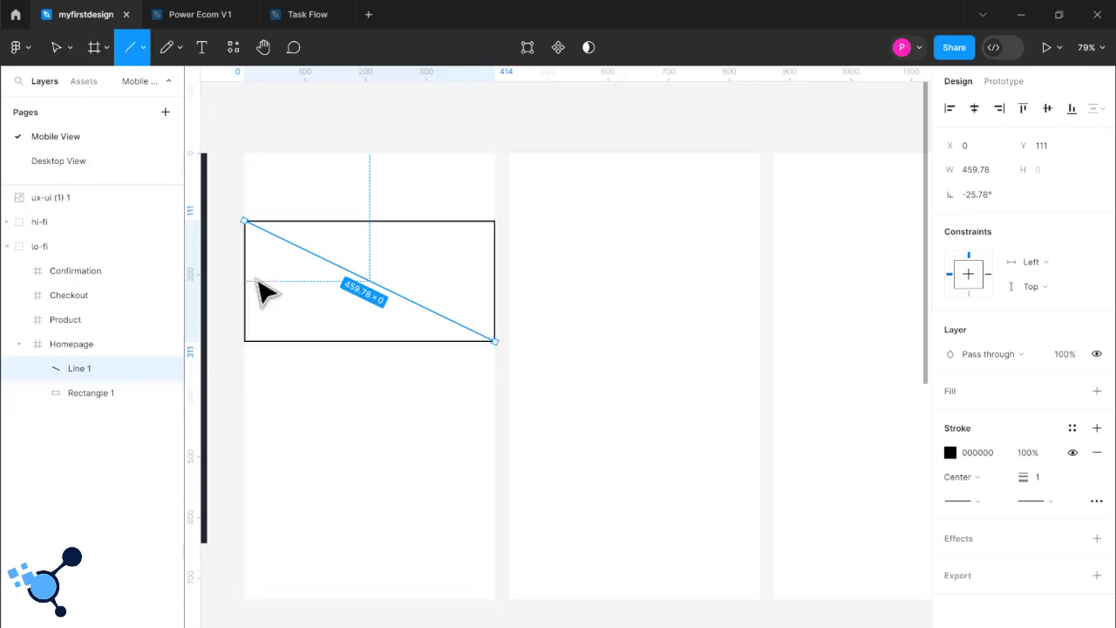
{"action": "mouse_move", "coordinate": [244, 340]}
{"action": "left_mouse_down"}
{"action": "mouse_move", "coordinate": [274, 319]}
{"action": "mouse_move", "coordinate": [379, 304]}
{"action": "mouse_move", "coordinate": [423, 274]}
{"action": "left_mouse_up"}
{"action": "left_click_drag", "start_coordinate": [468, 245], "coordinate": [494, 222]}
{"action": "left_click", "coordinate": [499, 323]}
{"action": "left_click", "coordinate": [224, 385]}
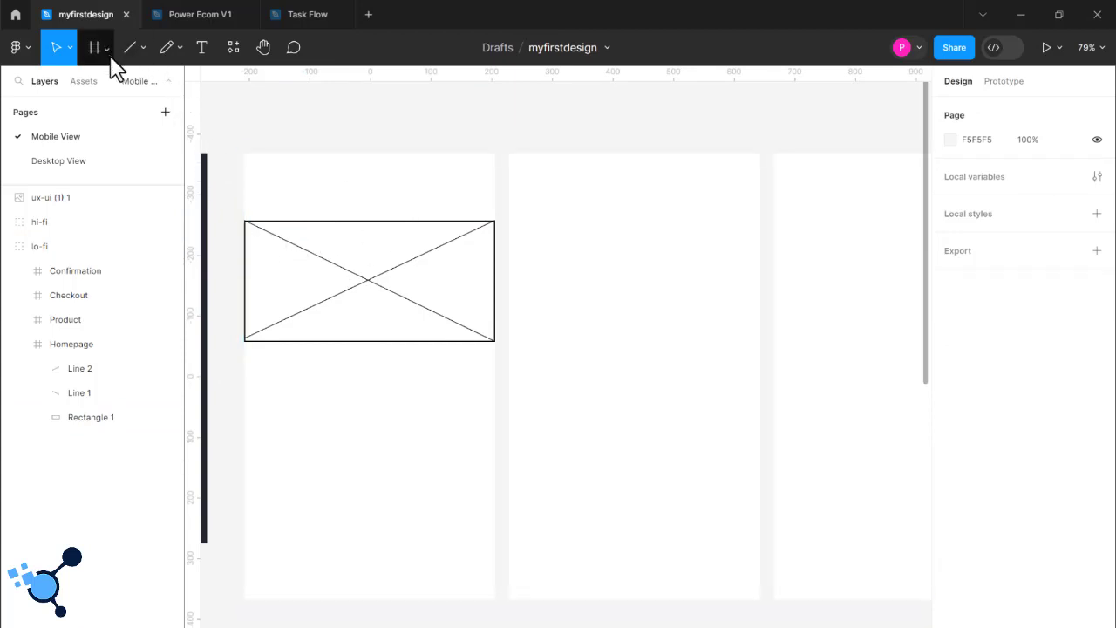
{"action": "left_click", "coordinate": [204, 51]}
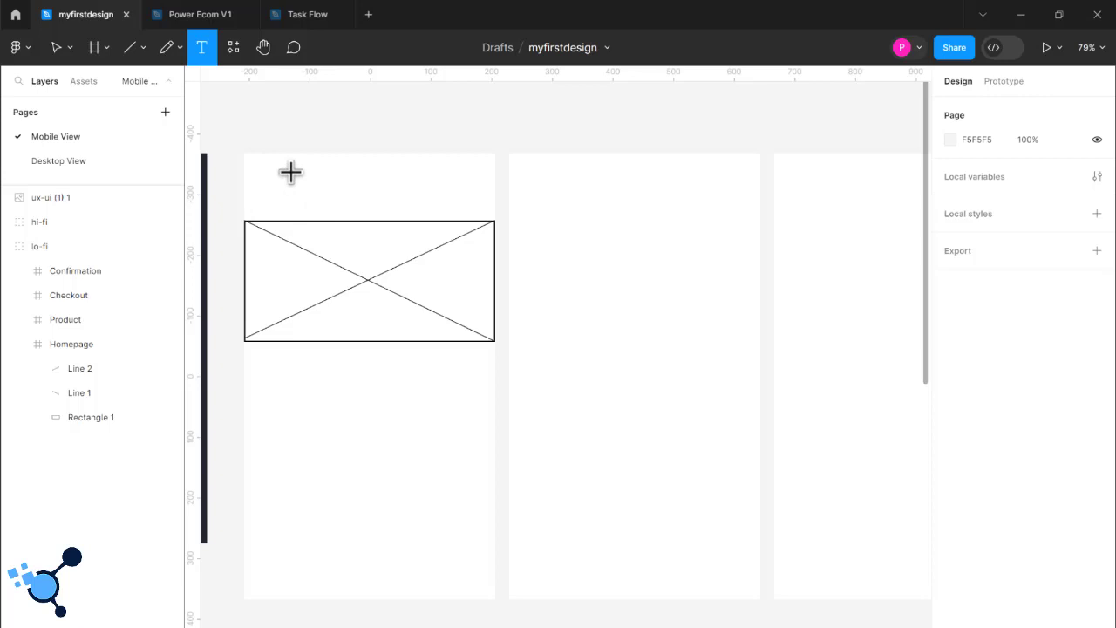
{"action": "key", "text": "v"}
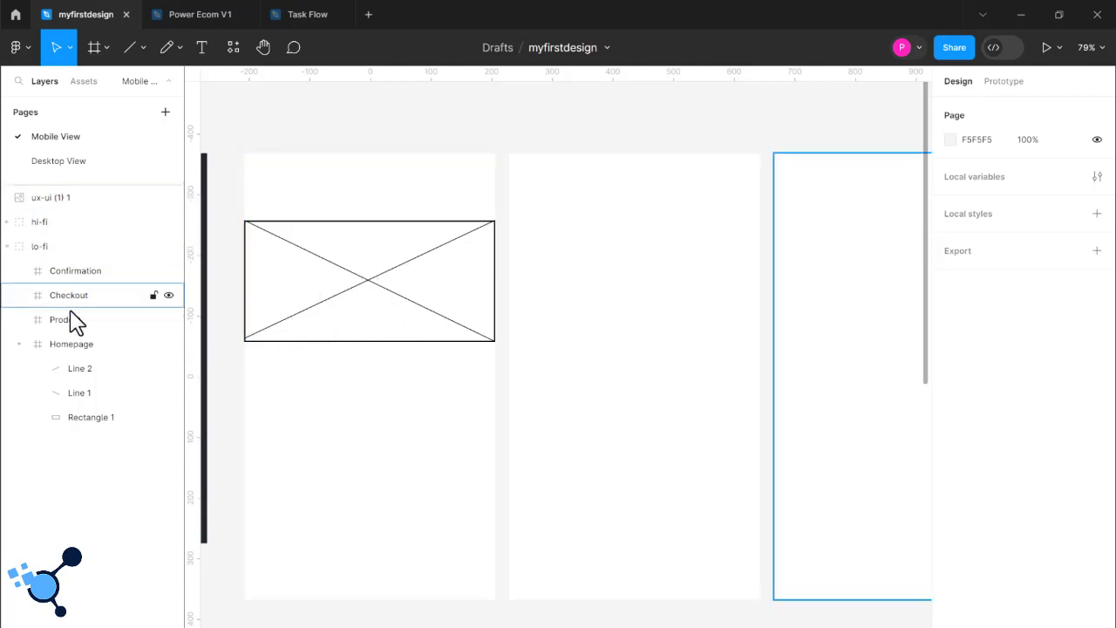
{"action": "left_click", "coordinate": [107, 49]}
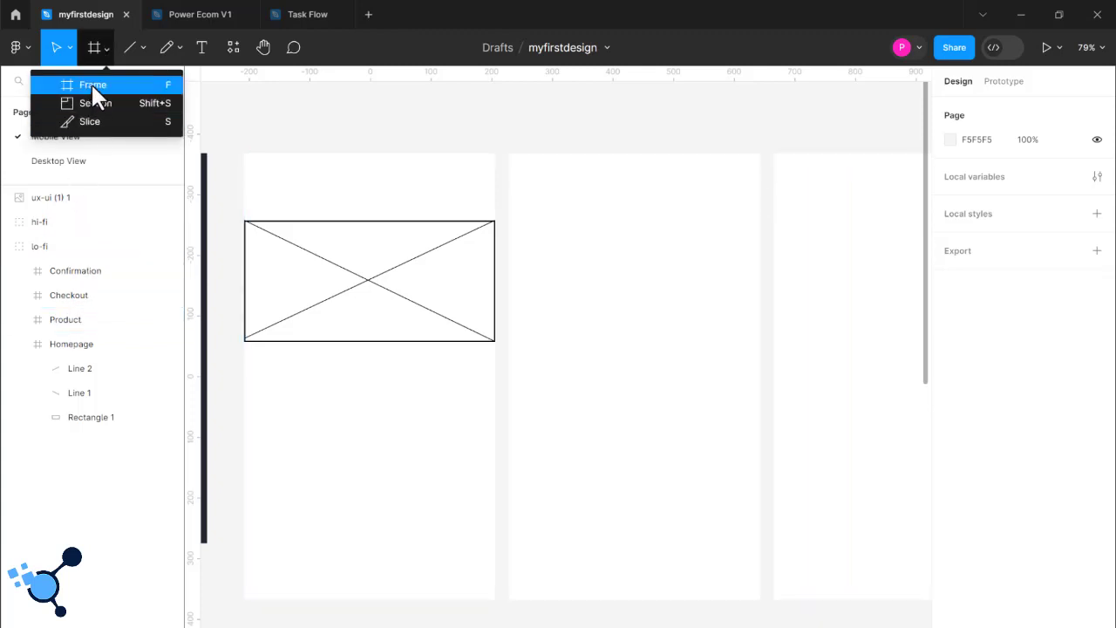
Draw a small rectangle about 101 × 26 below the image placeholder and place a duplicate beside it at about X 232.
{"action": "left_click", "coordinate": [132, 52]}
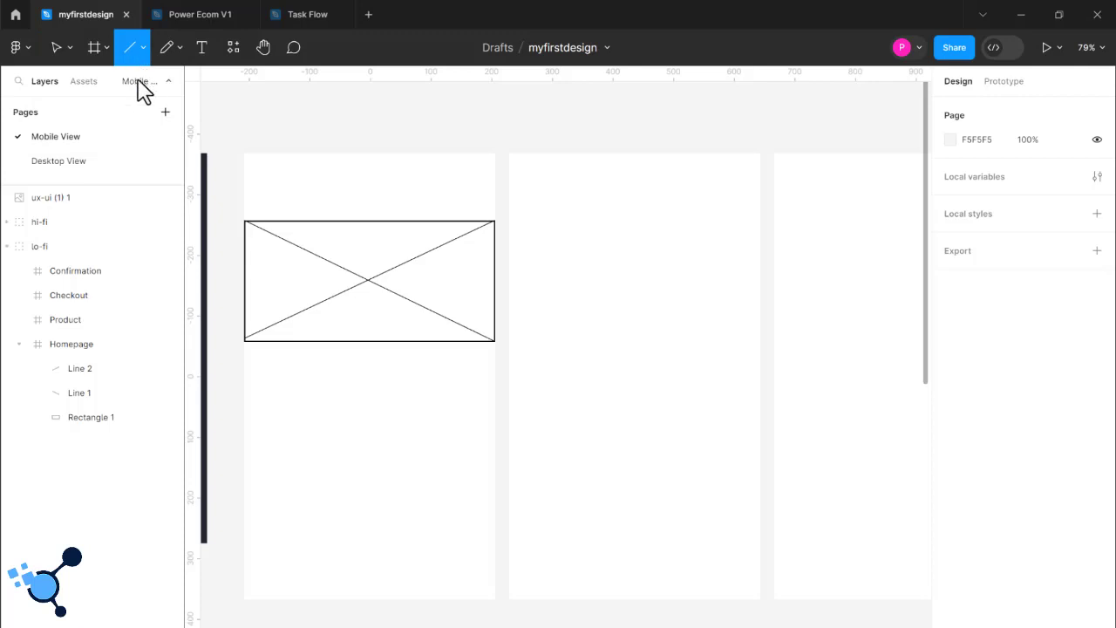
{"action": "left_click", "coordinate": [143, 54]}
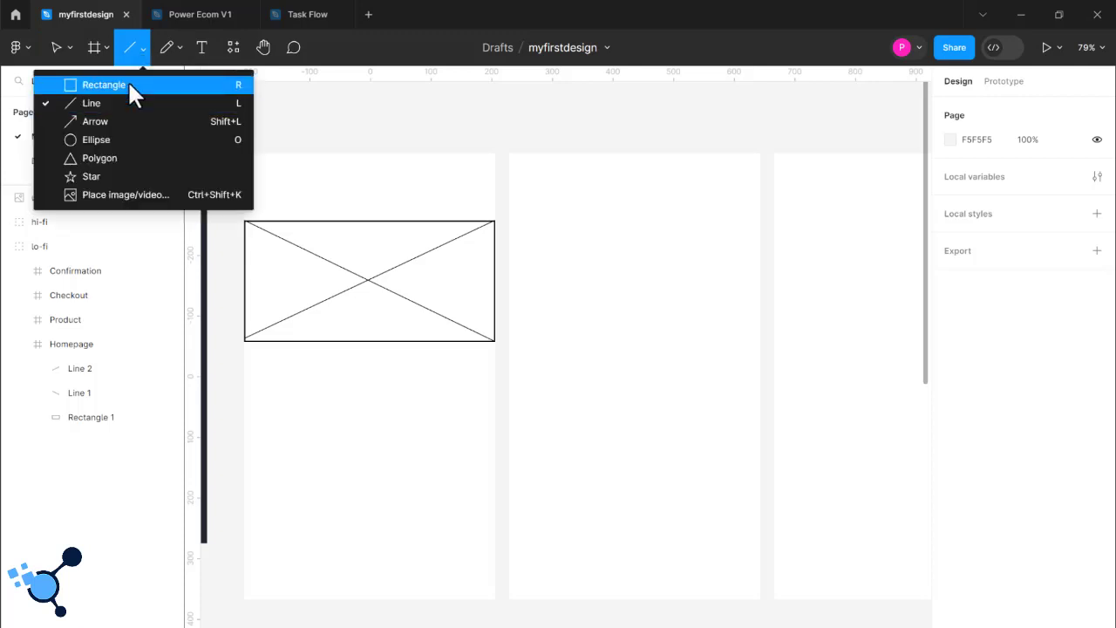
{"action": "left_click", "coordinate": [128, 80]}
{"action": "left_click_drag", "start_coordinate": [269, 406], "coordinate": [332, 424]}
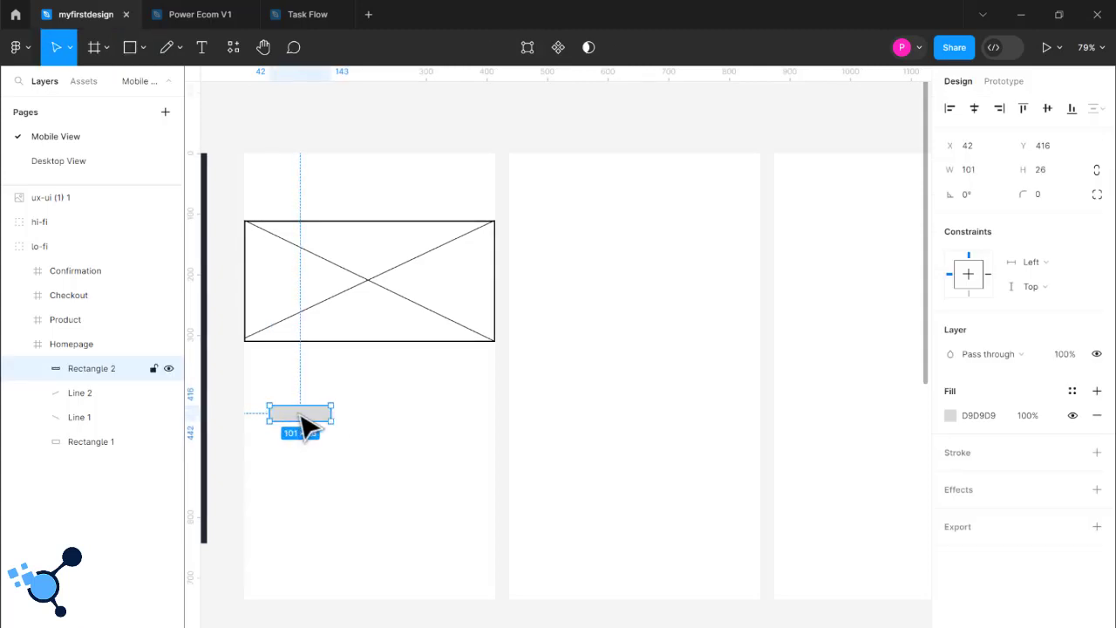
{"action": "left_click_drag", "start_coordinate": [299, 427], "coordinate": [420, 428]}
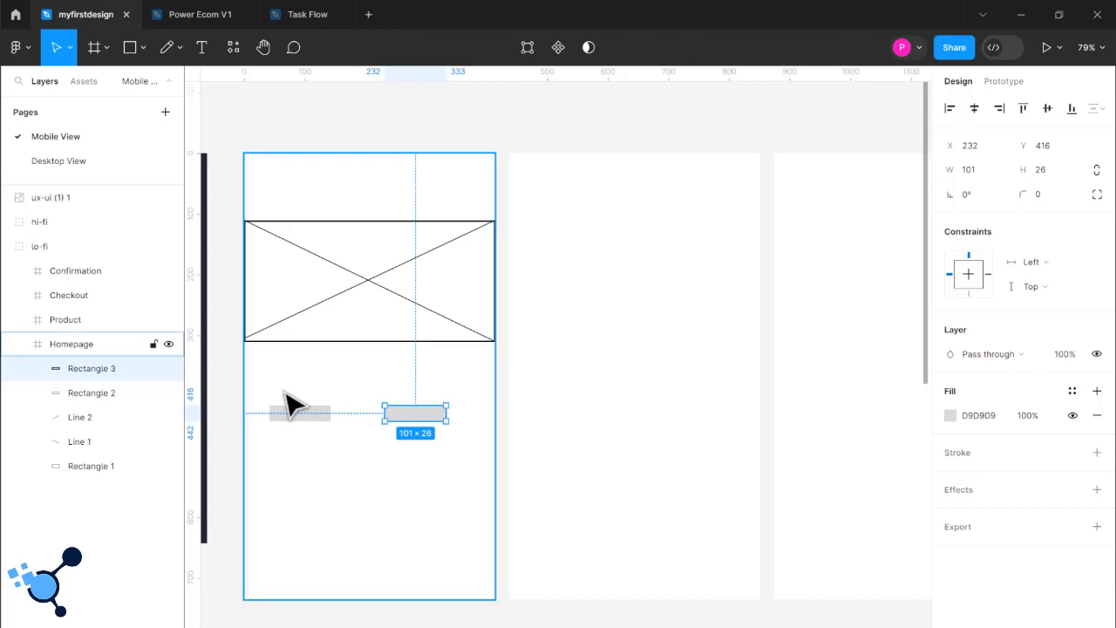
Select both small rectangles together and center the pair horizontally in the Homepage frame.
{"action": "key", "text": "Escape"}
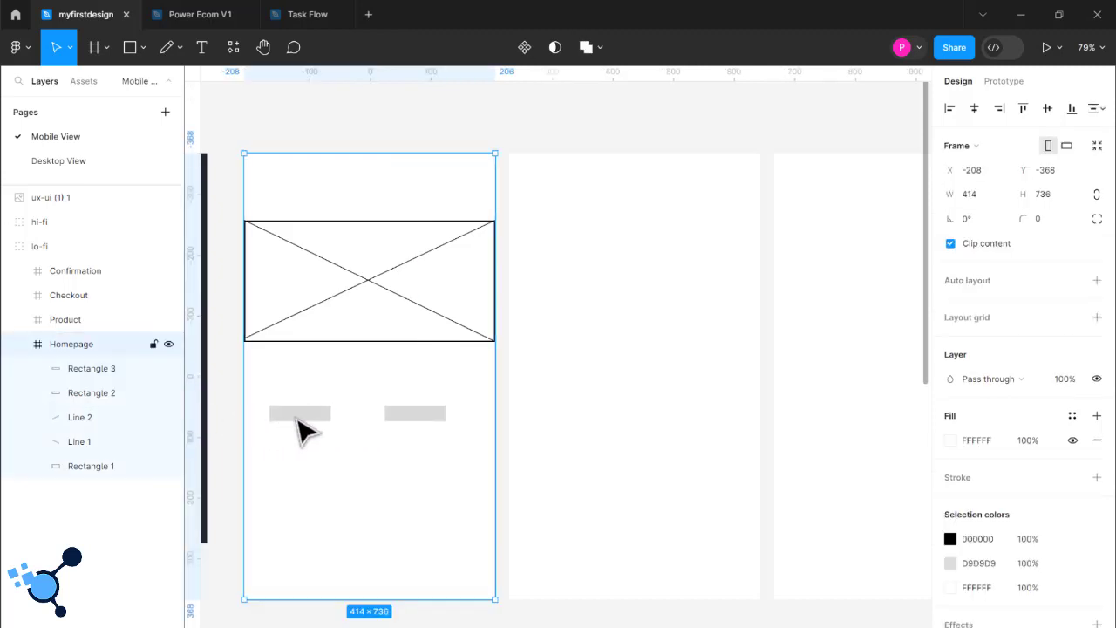
{"action": "left_click", "coordinate": [327, 415]}
{"action": "left_click", "coordinate": [413, 427]}
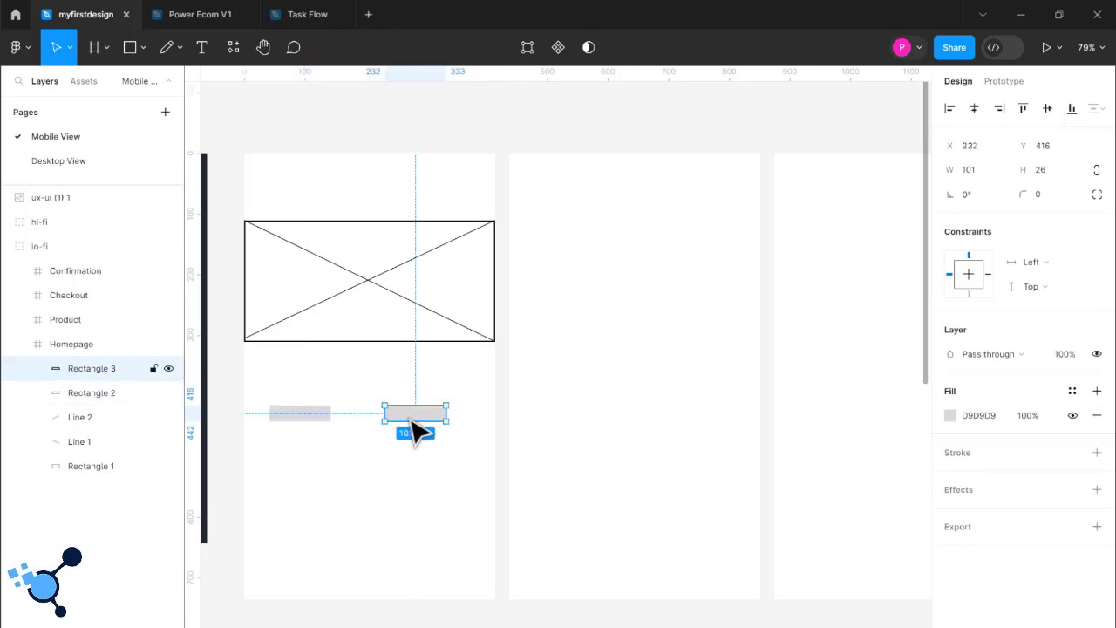
{"action": "left_click", "coordinate": [323, 413], "text": "shift"}
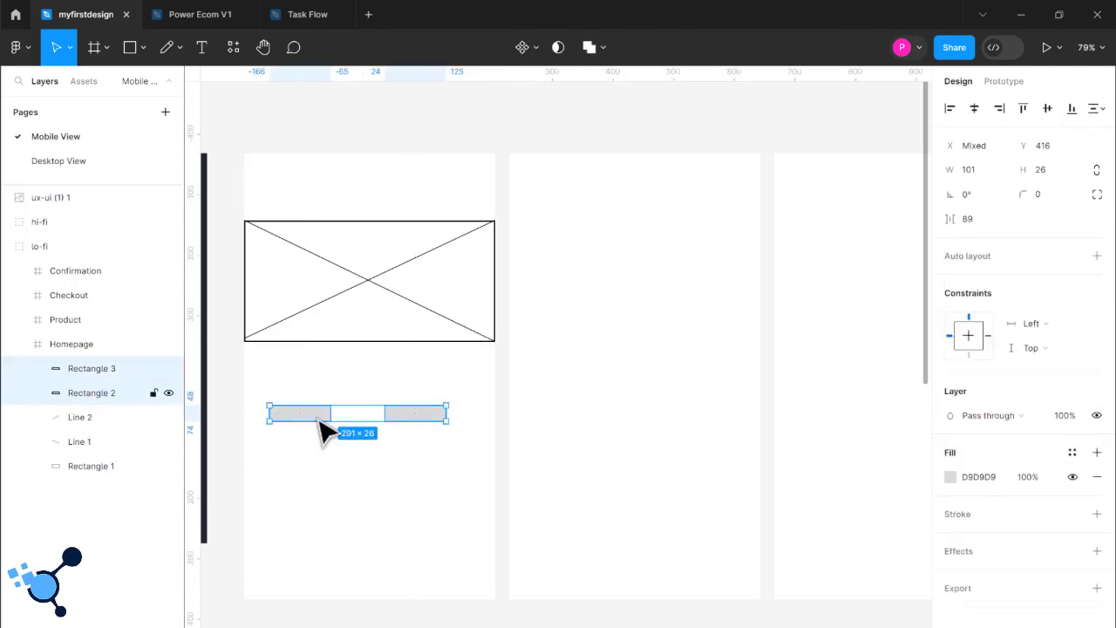
{"action": "left_click_drag", "start_coordinate": [409, 417], "coordinate": [406, 421]}
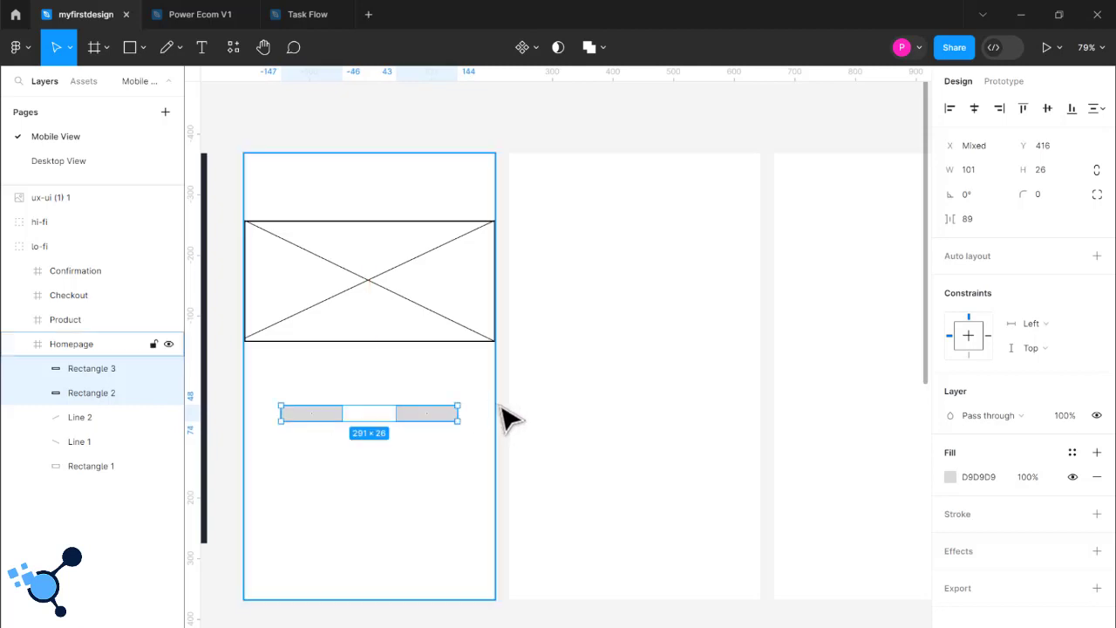
{"action": "left_click", "coordinate": [320, 429]}
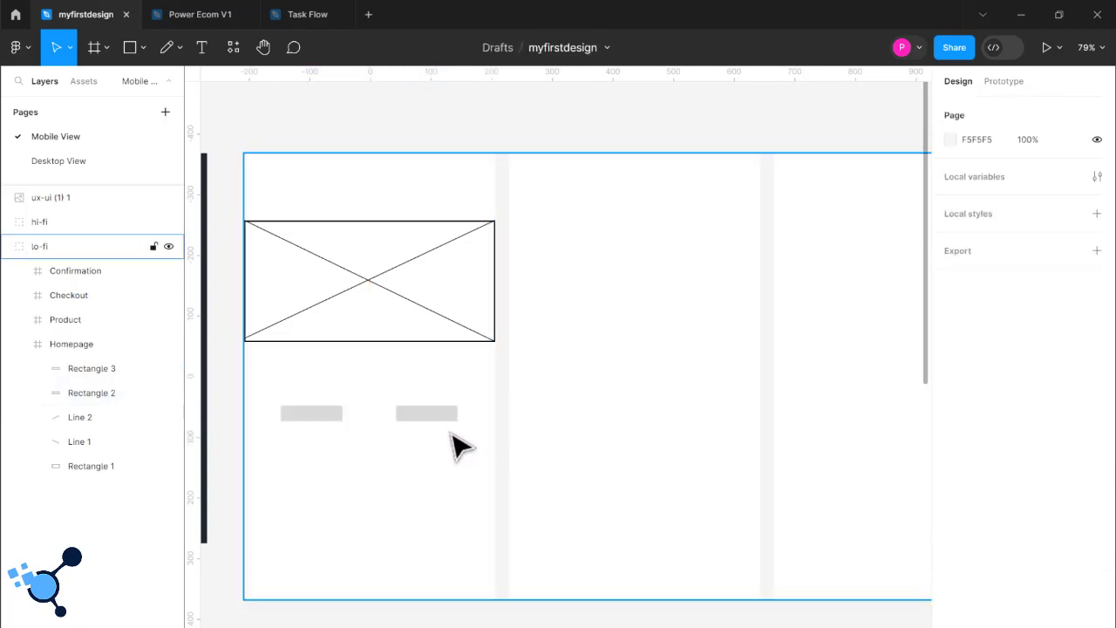
Draw a full-width rectangle about 414 × 124 at about Y 477, below the two small rectangles on the Homepage.
{"action": "scroll", "coordinate": [450, 434], "scroll_direction": "down", "scroll_amount": 1}
{"action": "scroll", "coordinate": [460, 447], "scroll_direction": "down", "scroll_amount": 4}
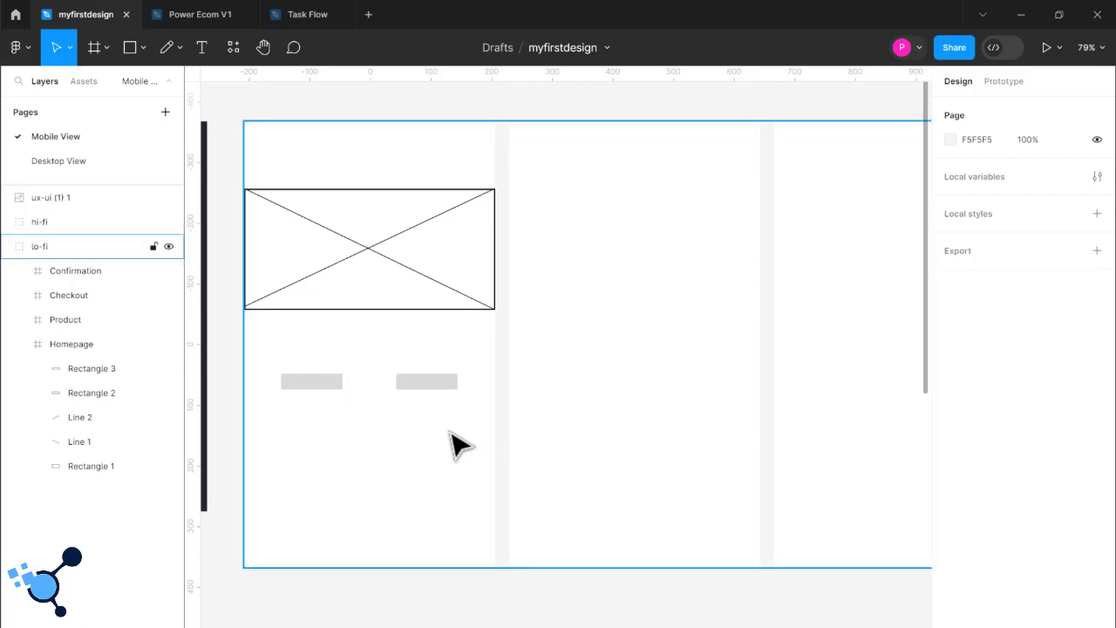
{"action": "scroll", "coordinate": [459, 443], "scroll_direction": "down", "scroll_amount": 1}
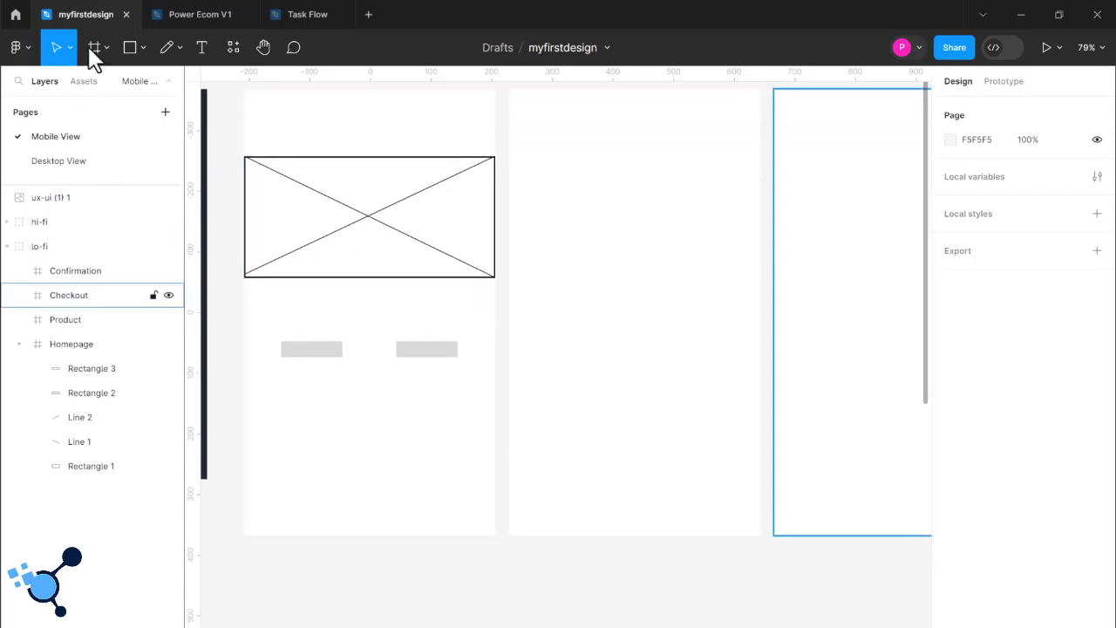
{"action": "left_click", "coordinate": [130, 51]}
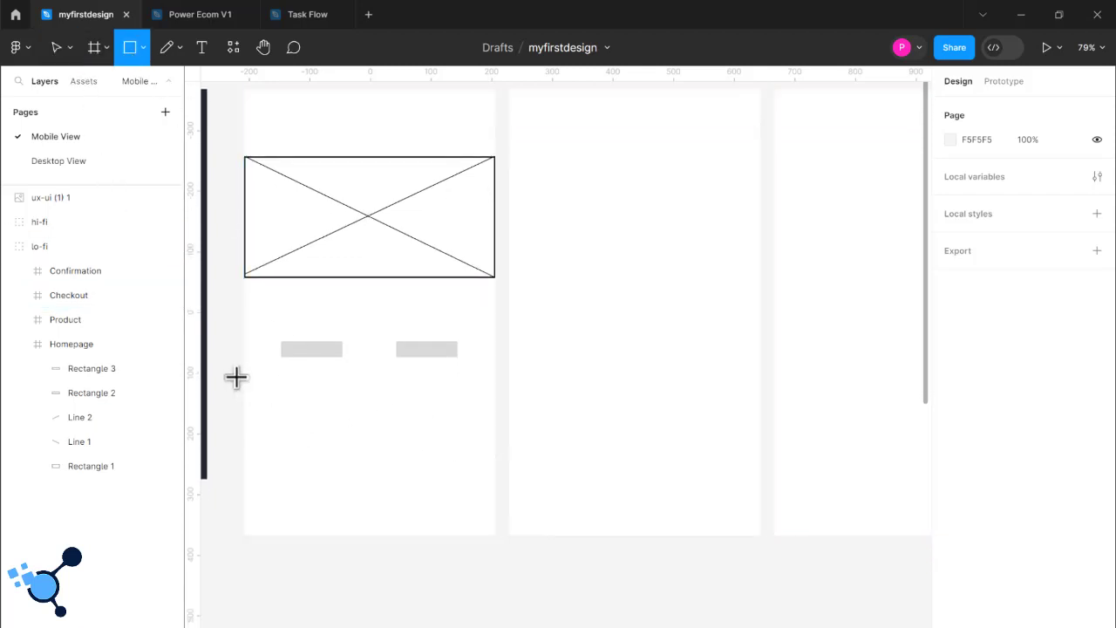
{"action": "mouse_move", "coordinate": [243, 378]}
{"action": "left_mouse_down"}
{"action": "mouse_move", "coordinate": [459, 456]}
{"action": "mouse_move", "coordinate": [458, 443]}
{"action": "mouse_move", "coordinate": [493, 455]}
{"action": "left_mouse_up"}
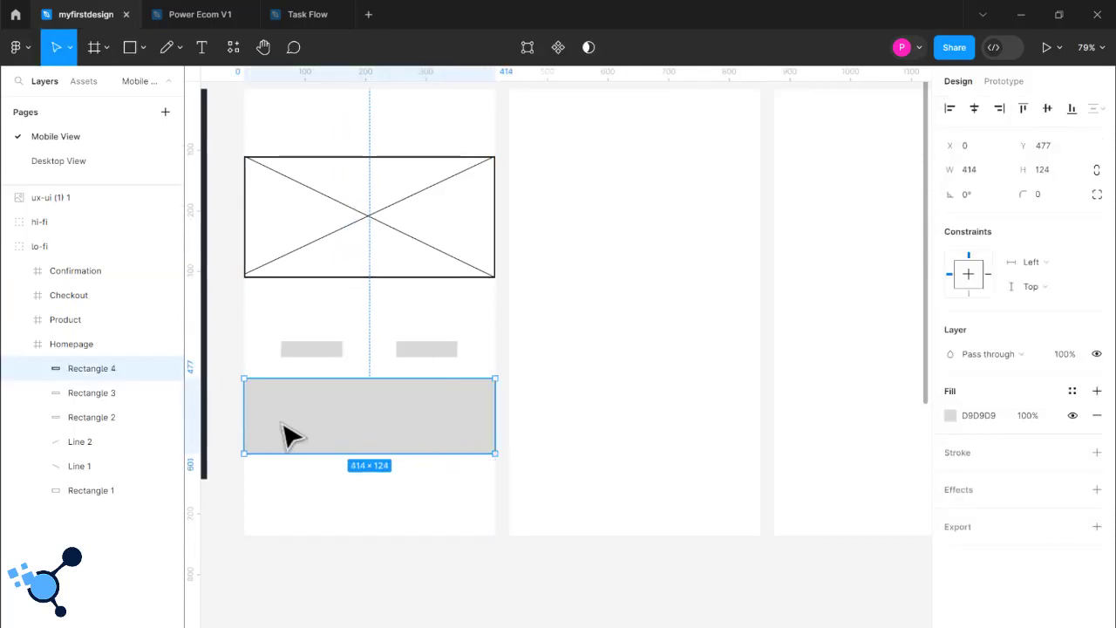
{"action": "left_click_drag", "start_coordinate": [238, 411], "coordinate": [242, 410]}
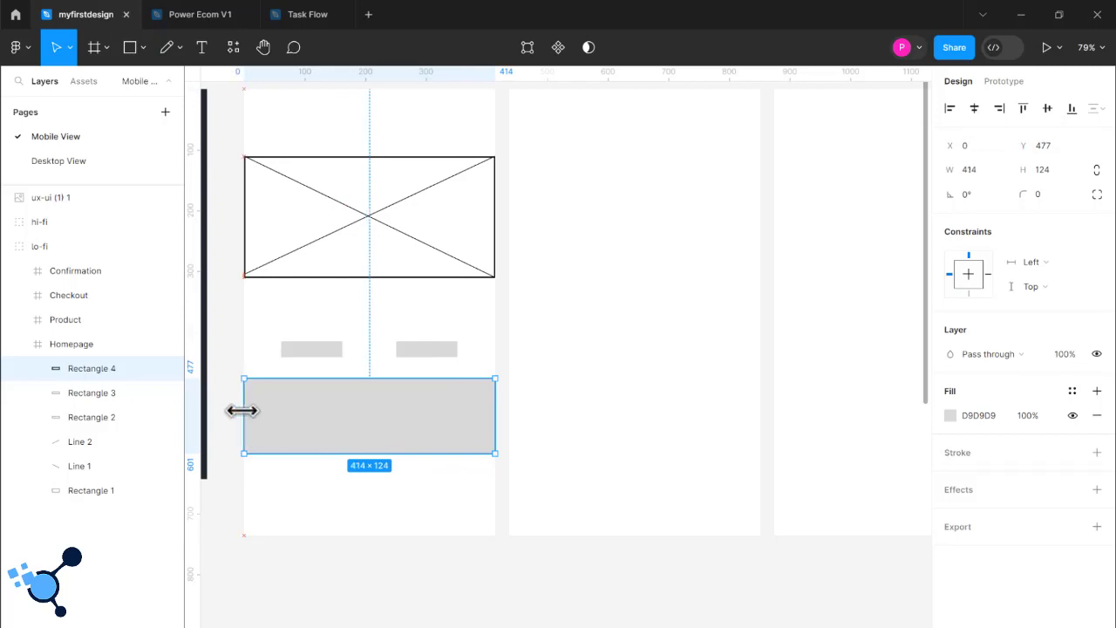
{"action": "left_click", "coordinate": [504, 411]}
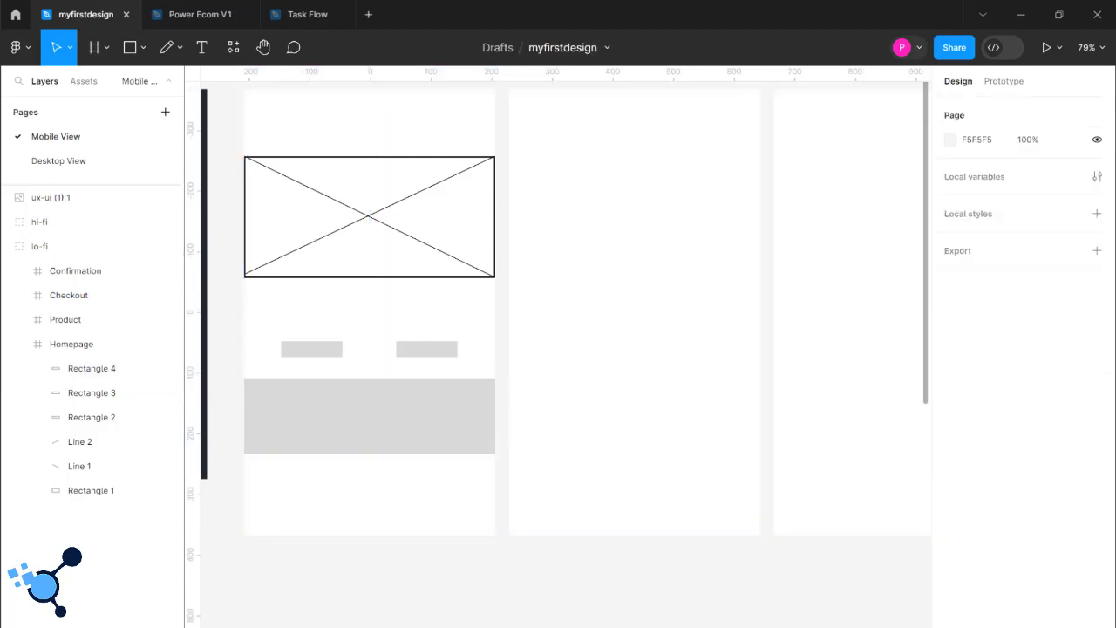
{"action": "scroll", "coordinate": [563, 302], "scroll_direction": "left", "scroll_amount": 5}
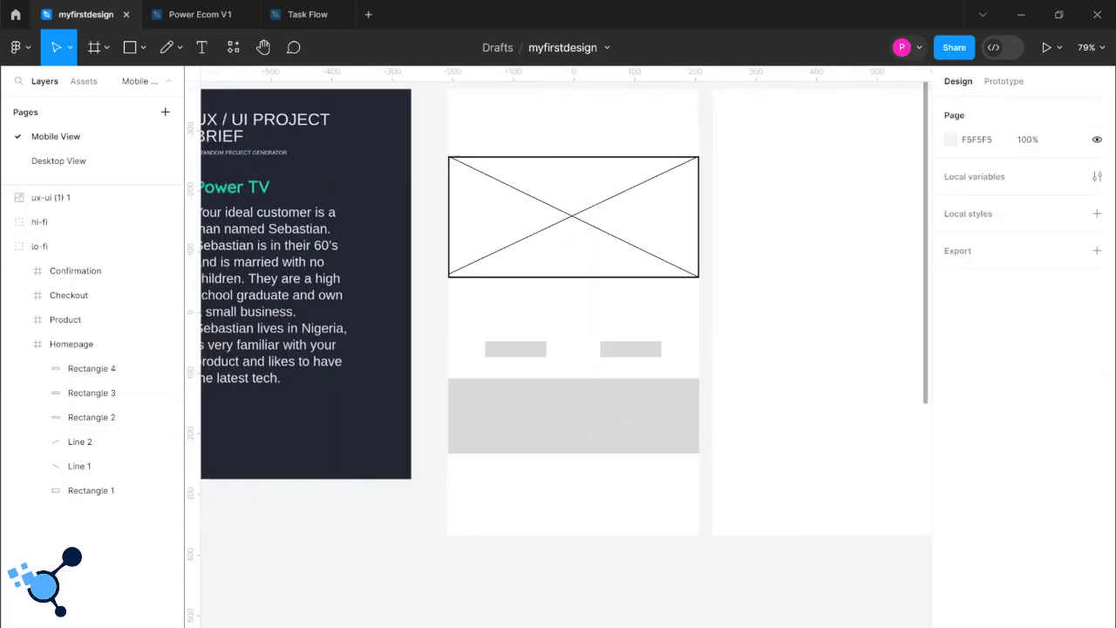
{"action": "scroll", "coordinate": [564, 301], "scroll_direction": "right", "scroll_amount": 4}
{"action": "scroll", "coordinate": [564, 301], "scroll_direction": "right", "scroll_amount": 1}
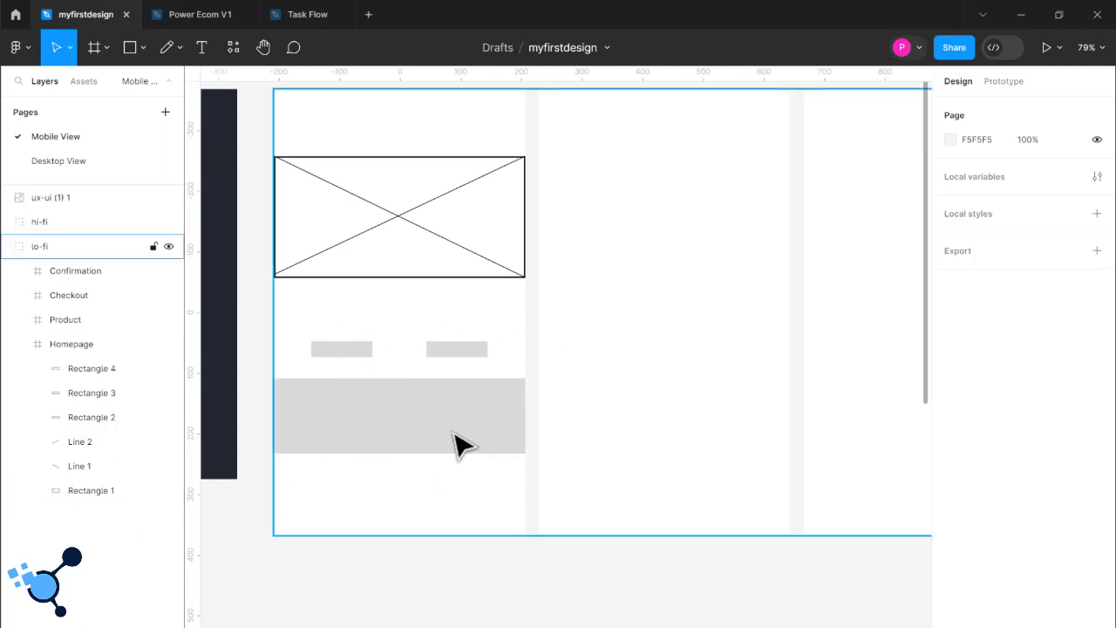
Select everything with the same stroke as the lo-fi group and narrow the selection to objects using color D9D9D9.
{"action": "left_click", "coordinate": [336, 293]}
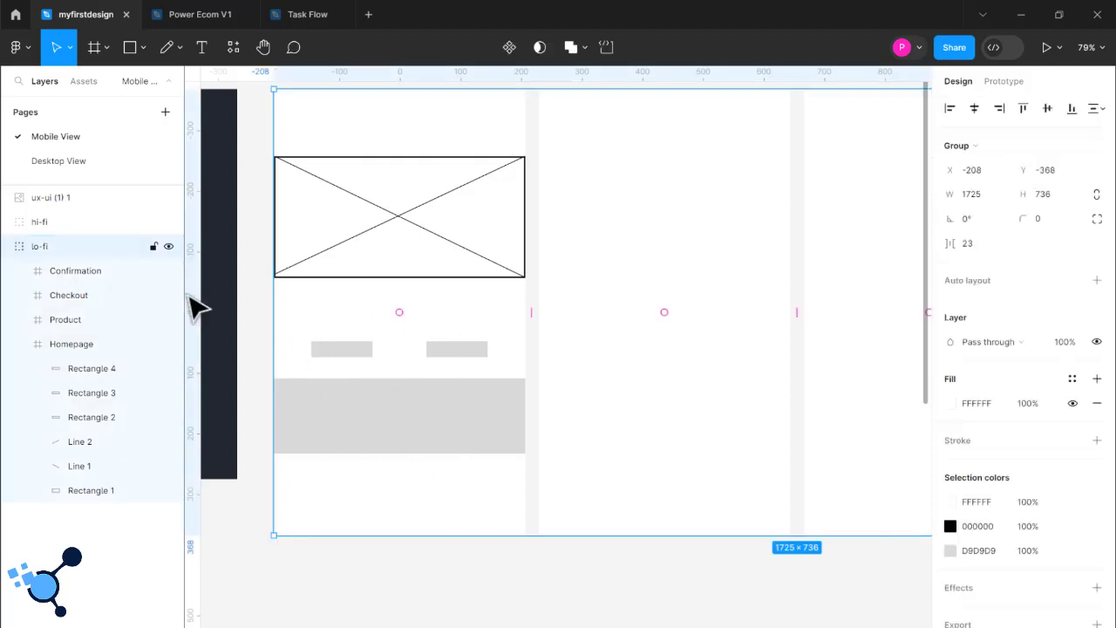
{"action": "left_click", "coordinate": [17, 48]}
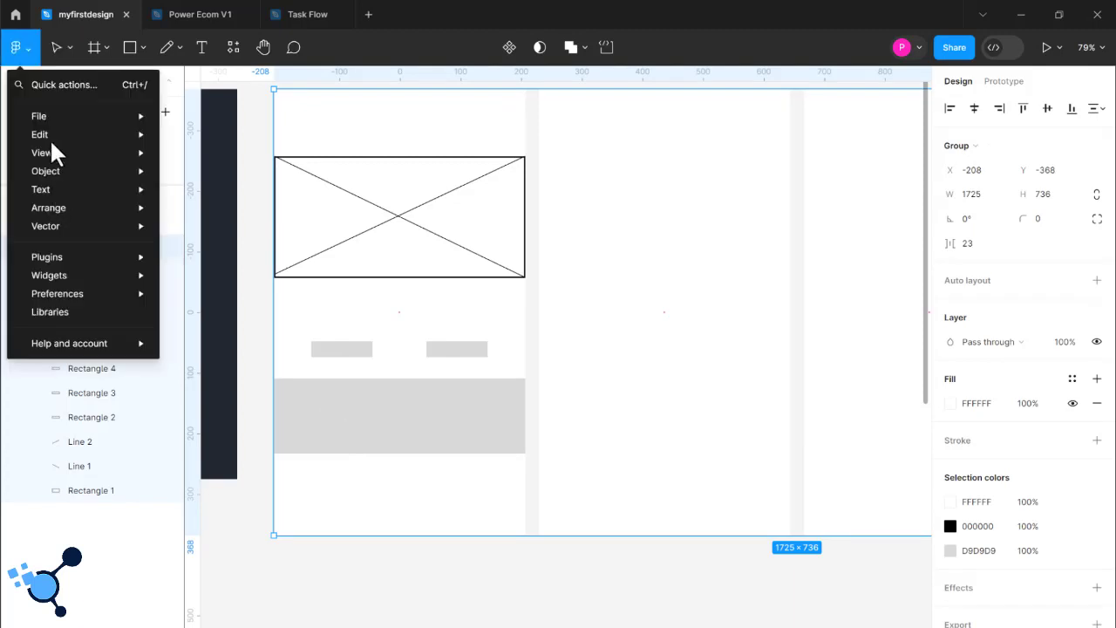
{"action": "mouse_move", "coordinate": [39, 134]}
{"action": "mouse_move", "coordinate": [71, 154]}
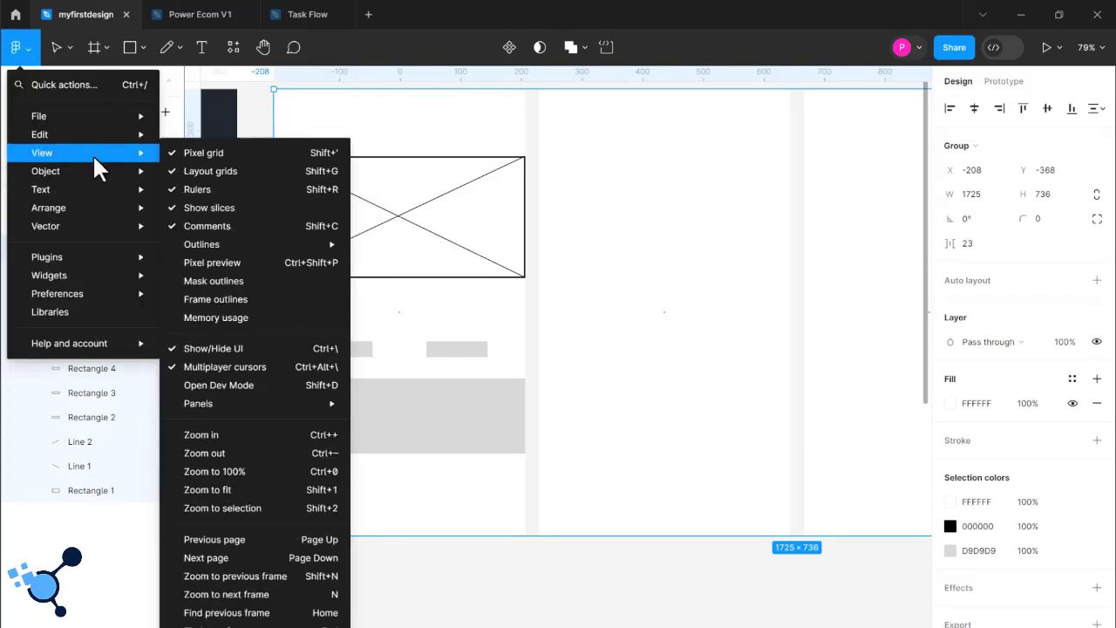
{"action": "mouse_move", "coordinate": [98, 132]}
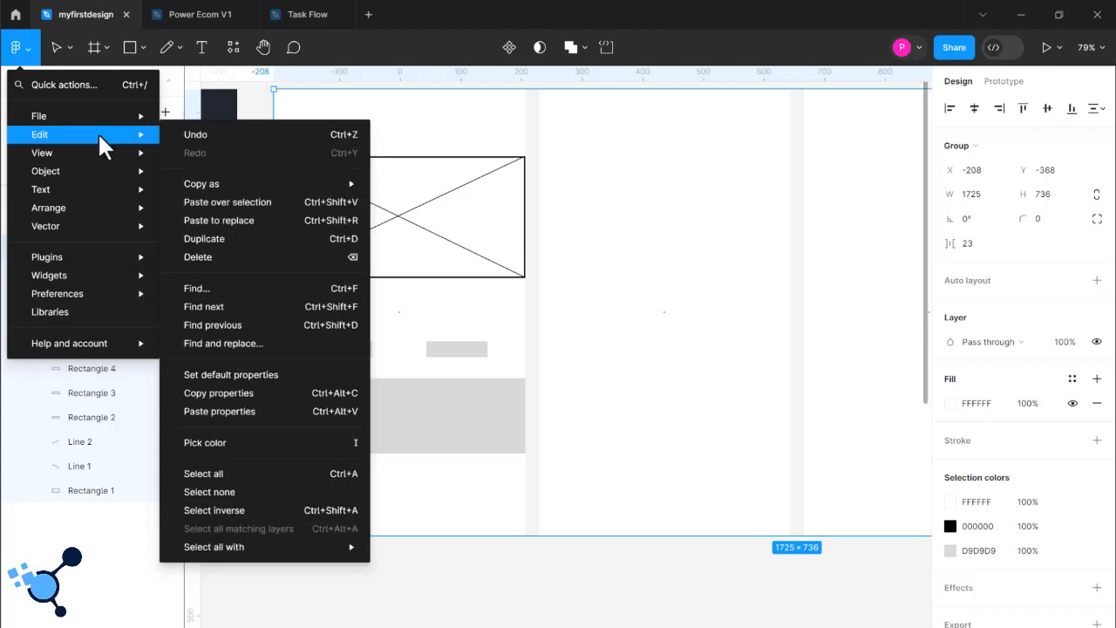
{"action": "mouse_move", "coordinate": [357, 555]}
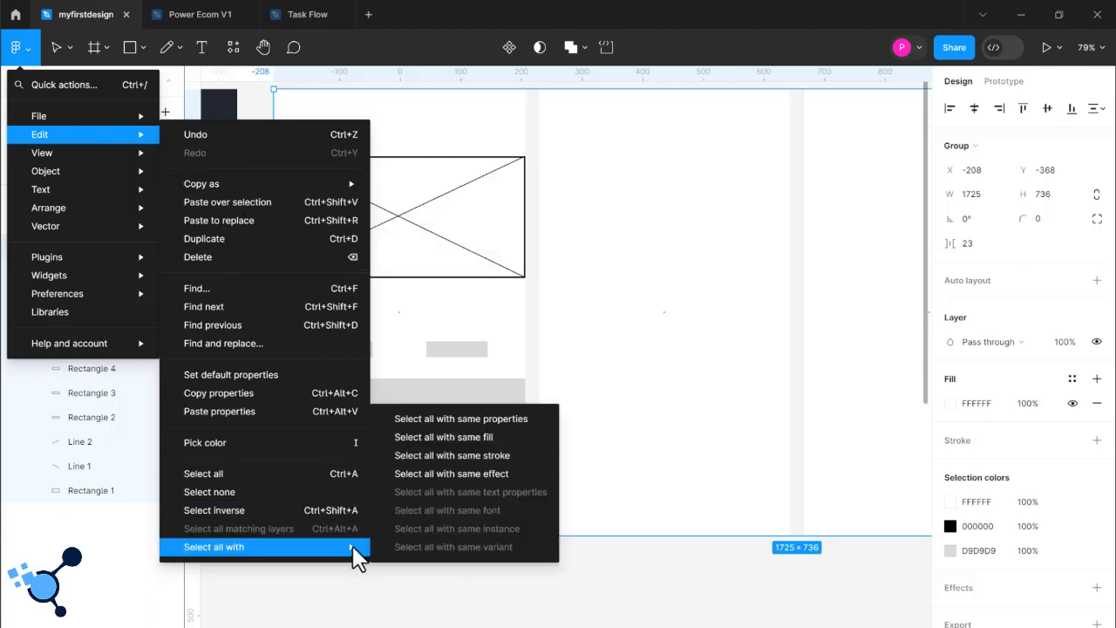
{"action": "left_click", "coordinate": [460, 457]}
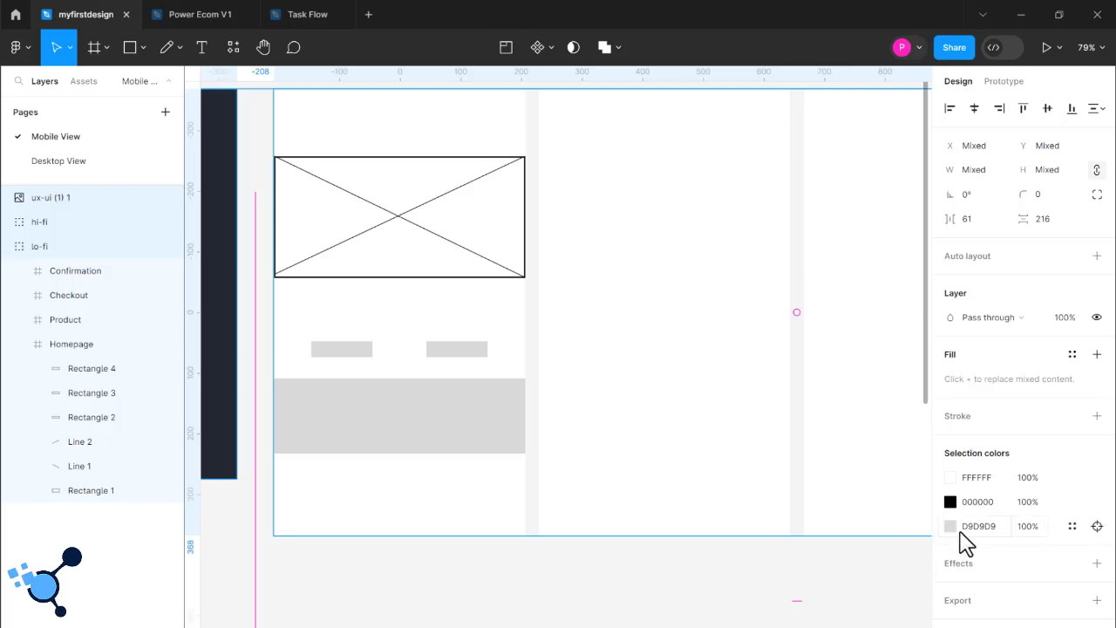
{"action": "left_click", "coordinate": [1096, 527]}
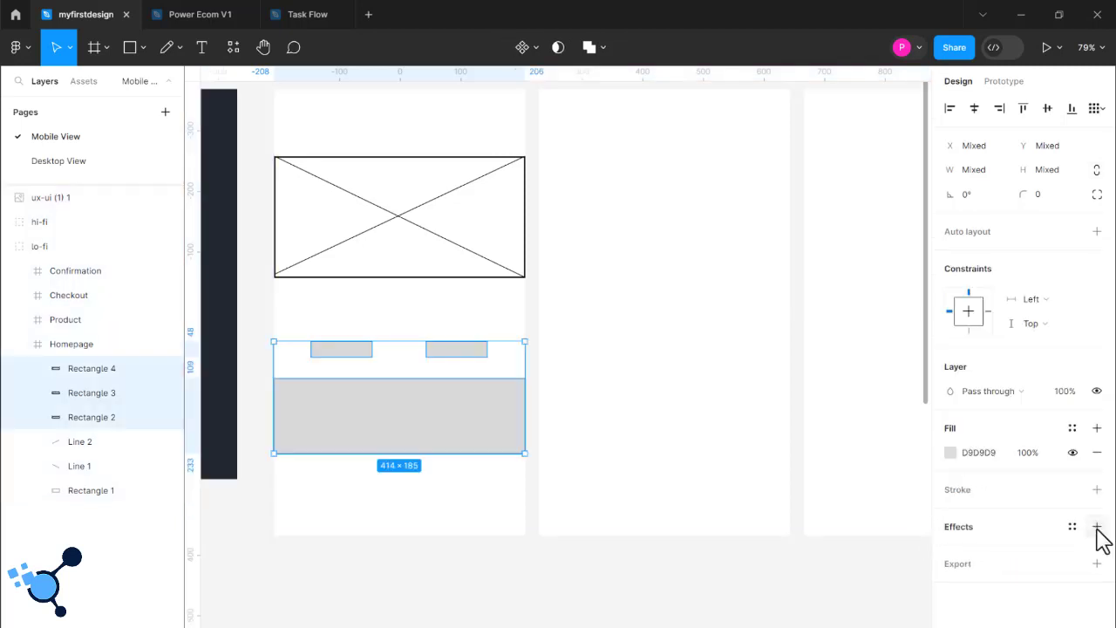
Add a black 000000 inside stroke of 1 to the three gray Homepage rectangles and remove their D9D9D9 fill.
{"action": "left_click", "coordinate": [1096, 489]}
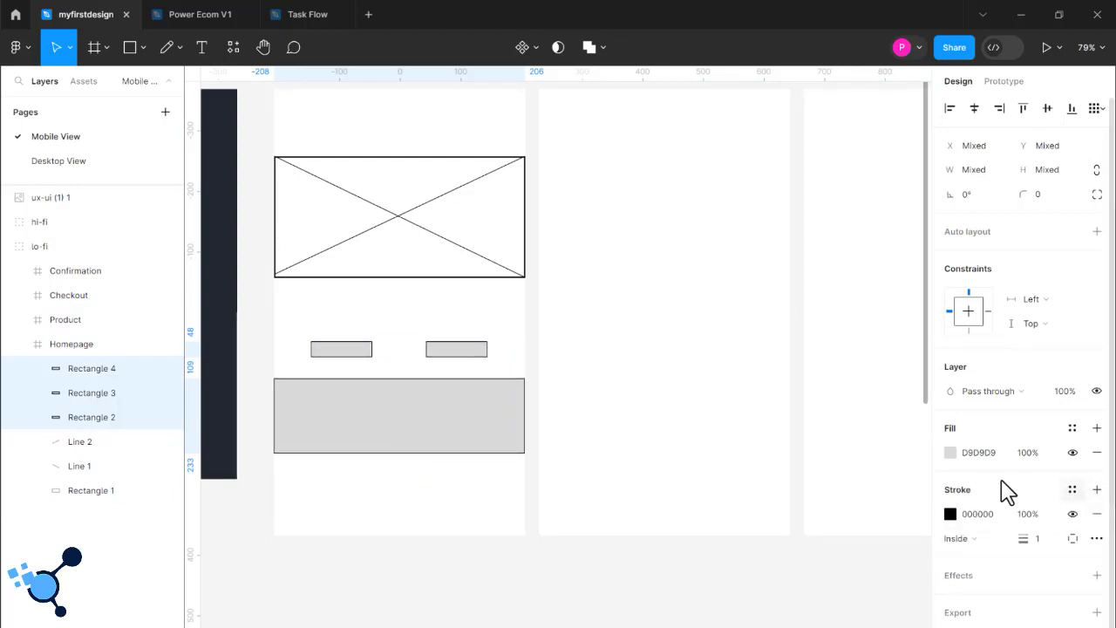
{"action": "left_click", "coordinate": [1096, 452]}
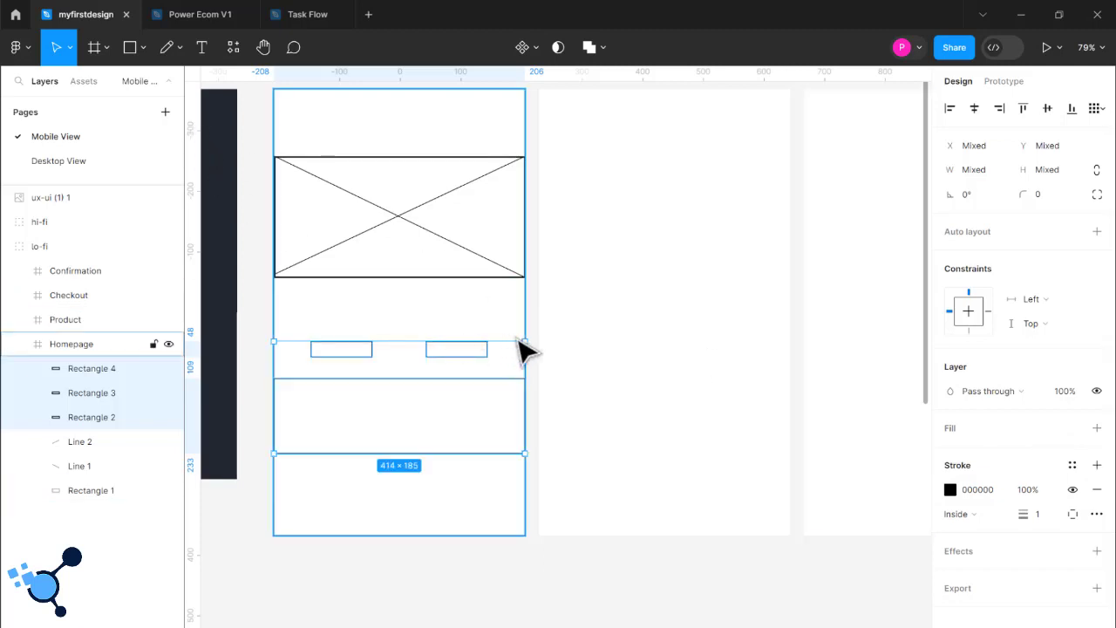
{"action": "left_click", "coordinate": [250, 320]}
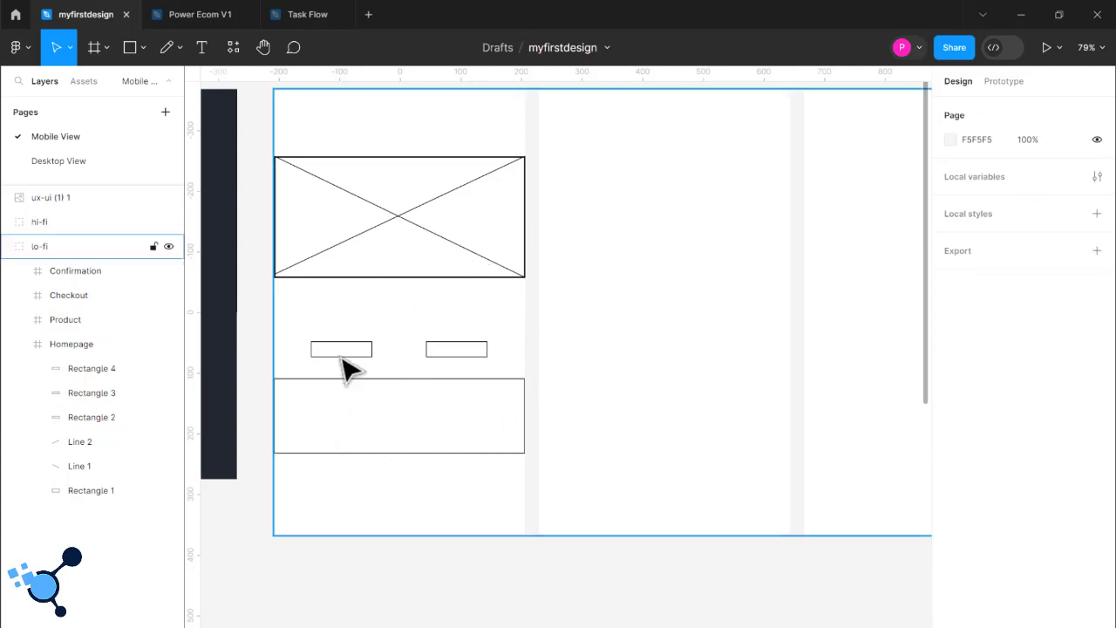
Undo the fill removal and the added stroke on the three Homepage rectangles, and clear the selection.
{"action": "key", "text": "ctrl+z"}
{"action": "key", "text": "ctrl+z"}
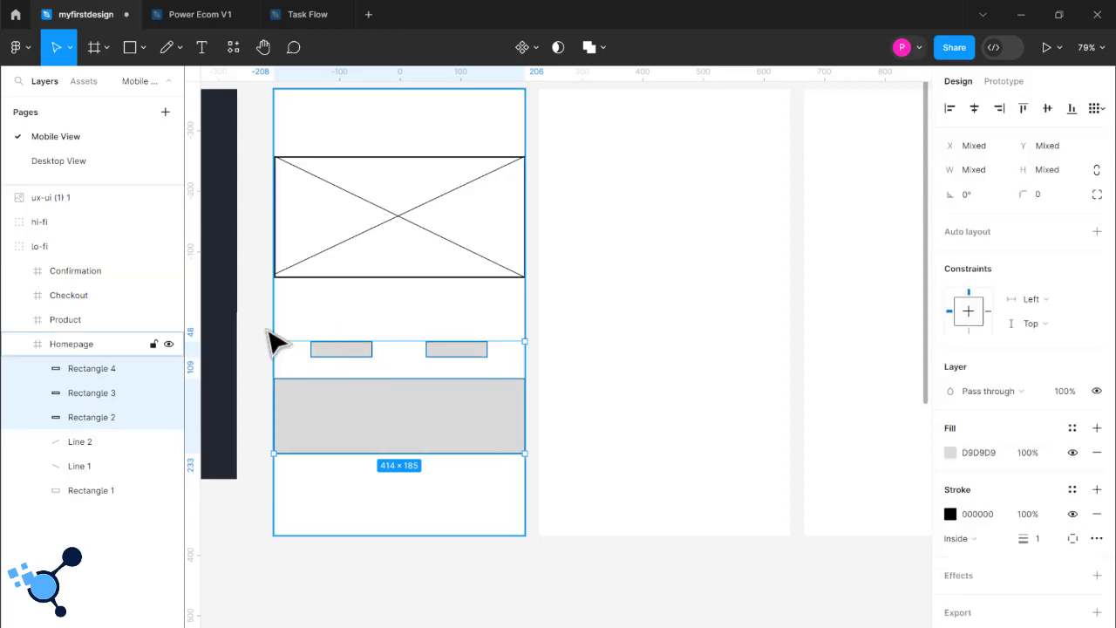
{"action": "left_click", "coordinate": [261, 330]}
{"action": "key", "text": "ctrl+z"}
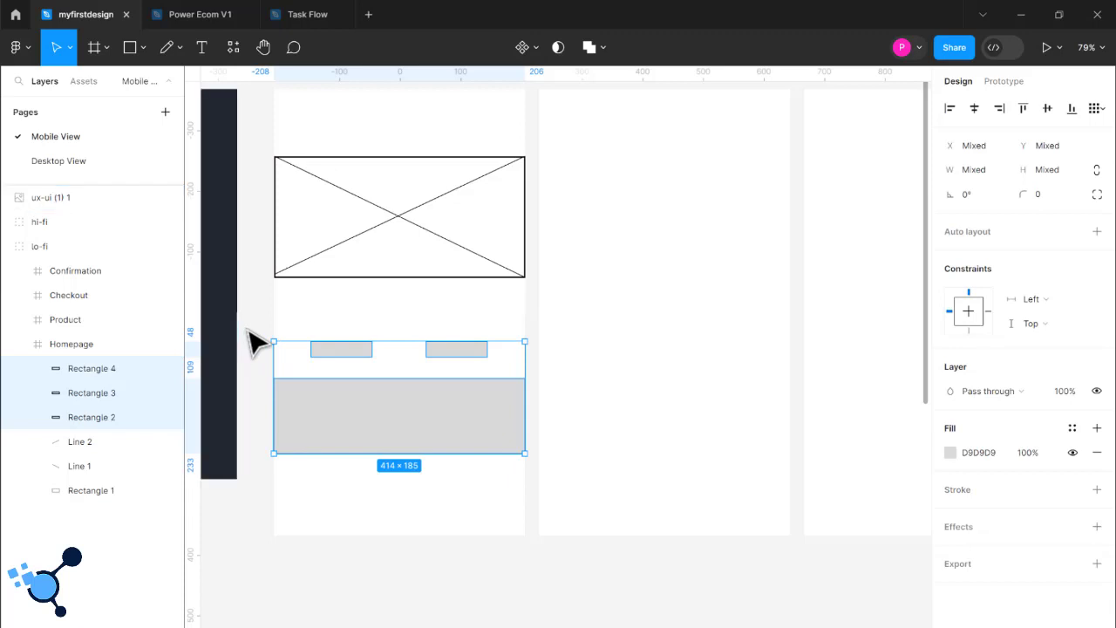
{"action": "left_click", "coordinate": [287, 316]}
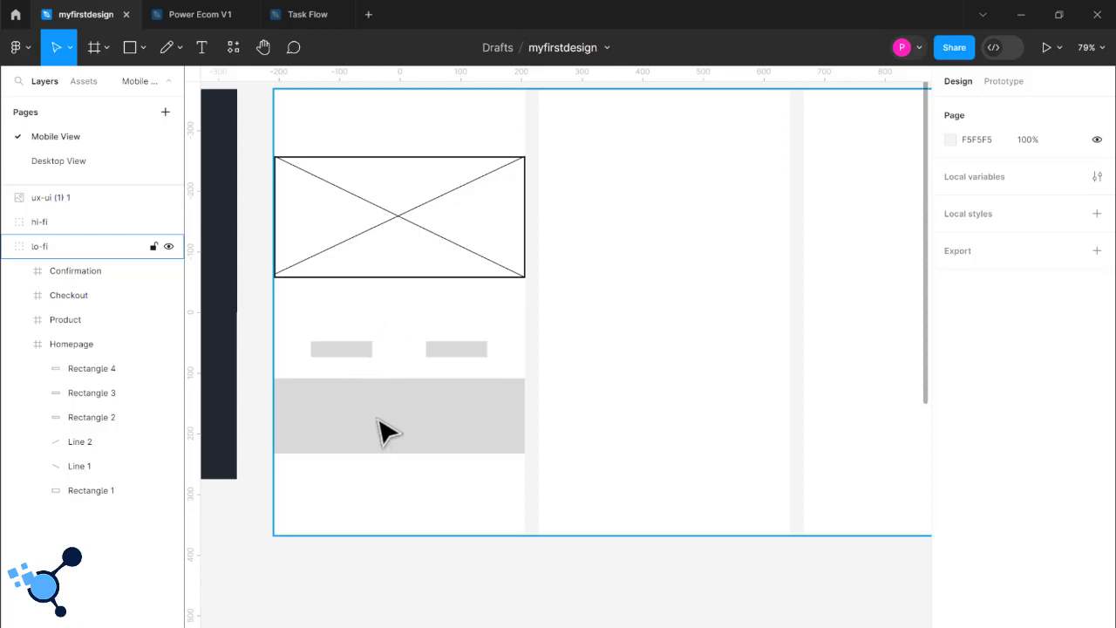
{"action": "left_click", "coordinate": [21, 48]}
{"action": "mouse_move", "coordinate": [61, 134]}
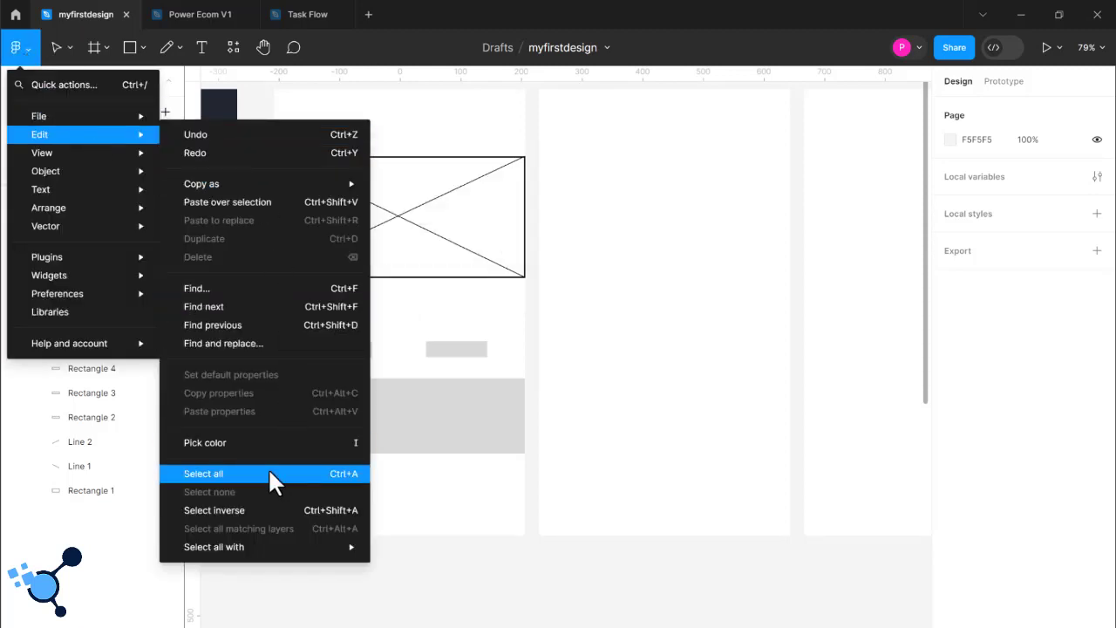
{"action": "mouse_move", "coordinate": [286, 549]}
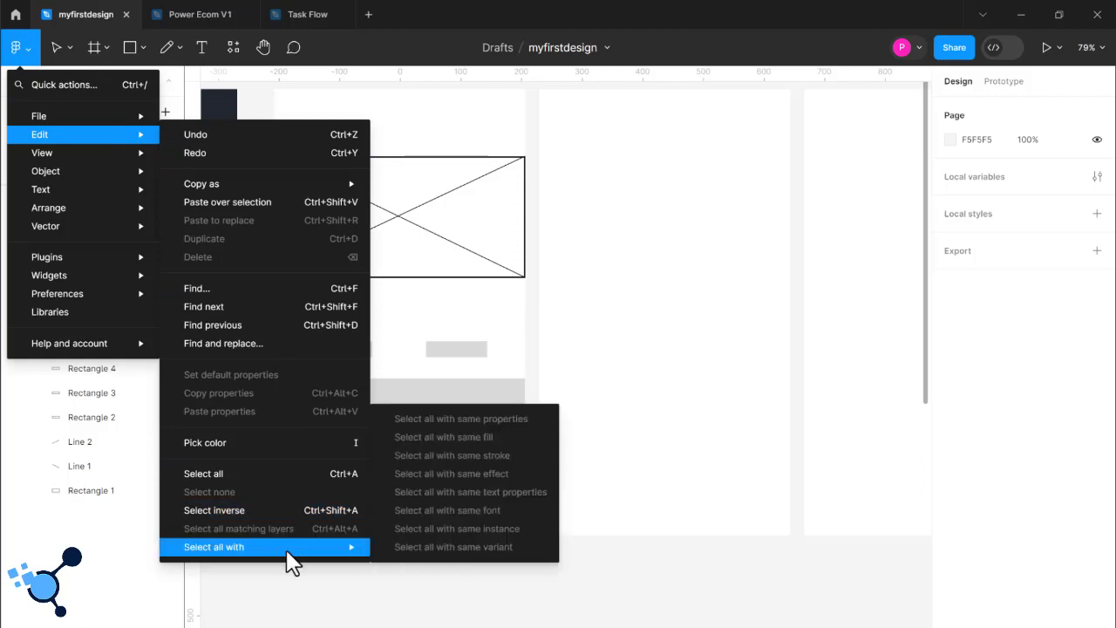
{"action": "left_click", "coordinate": [419, 377]}
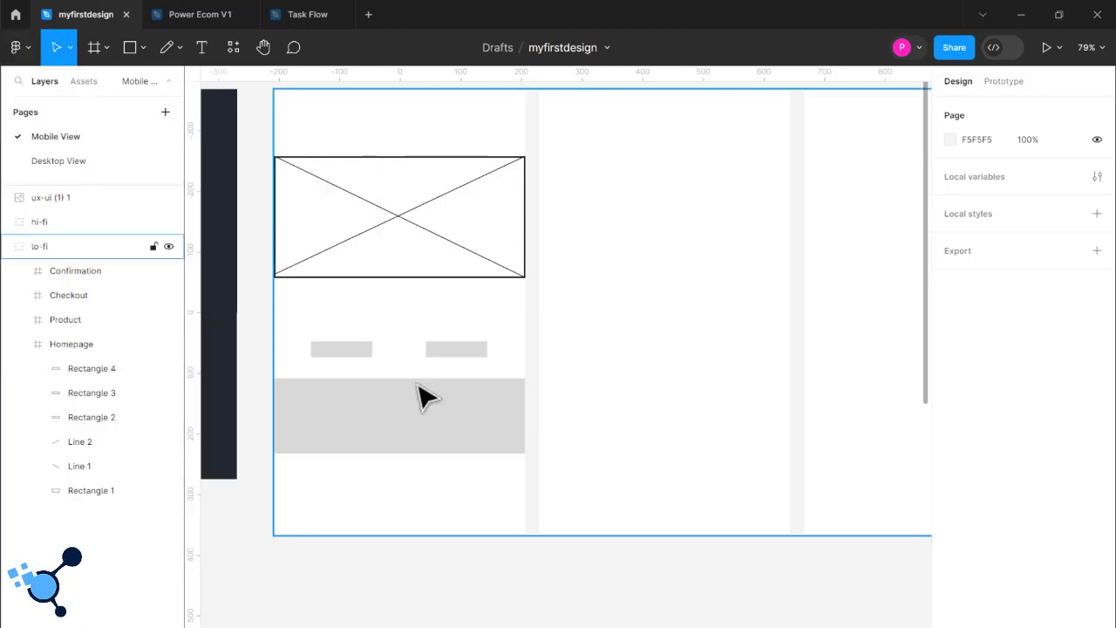
Select everything with the same fill as the Homepage frame and narrow the selection to objects using color 000000.
{"action": "double_click", "coordinate": [418, 421]}
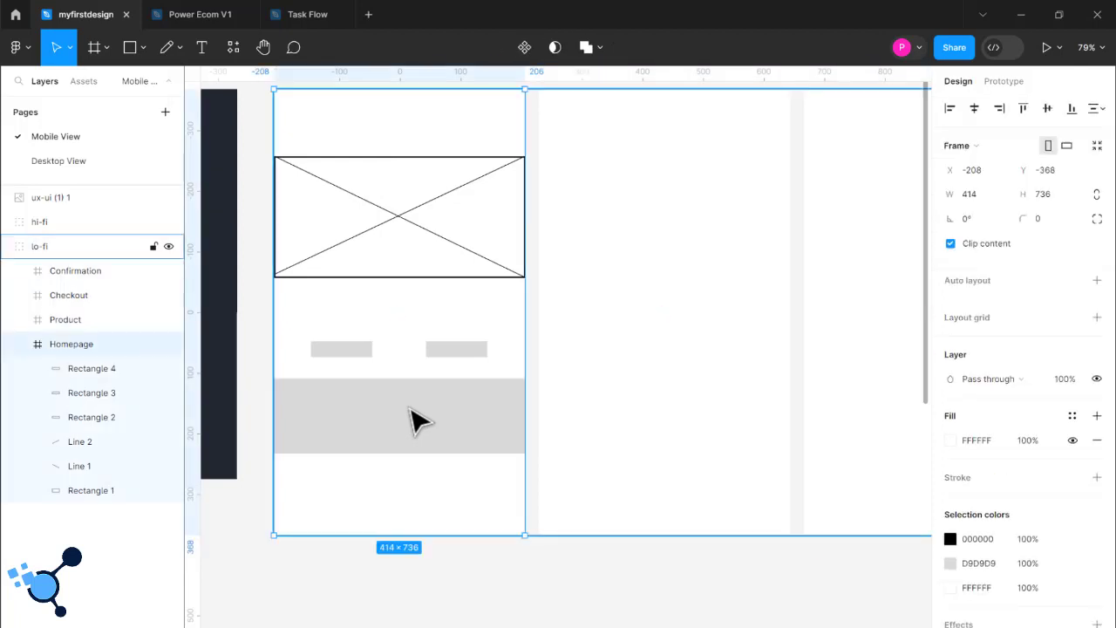
{"action": "left_click", "coordinate": [28, 45]}
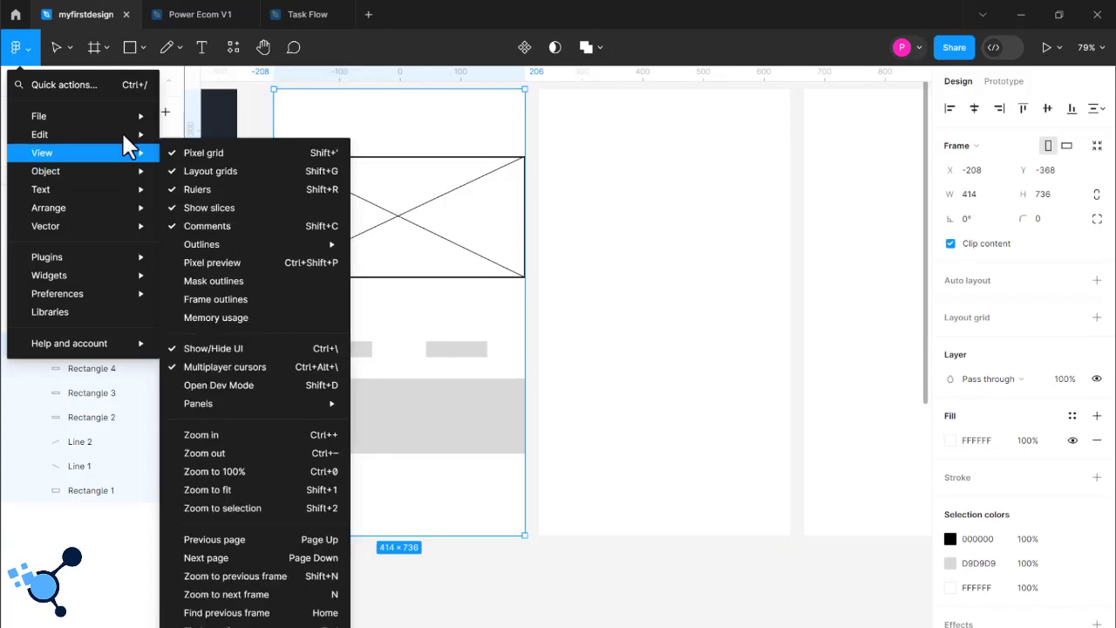
{"action": "mouse_move", "coordinate": [121, 130]}
{"action": "mouse_move", "coordinate": [295, 549]}
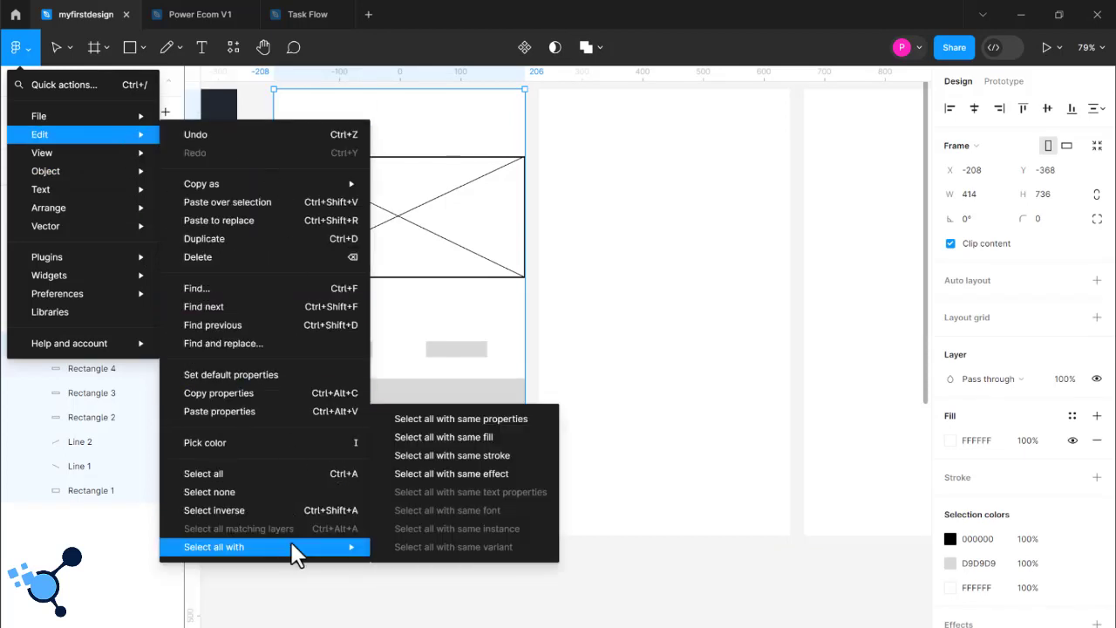
{"action": "left_click", "coordinate": [468, 440]}
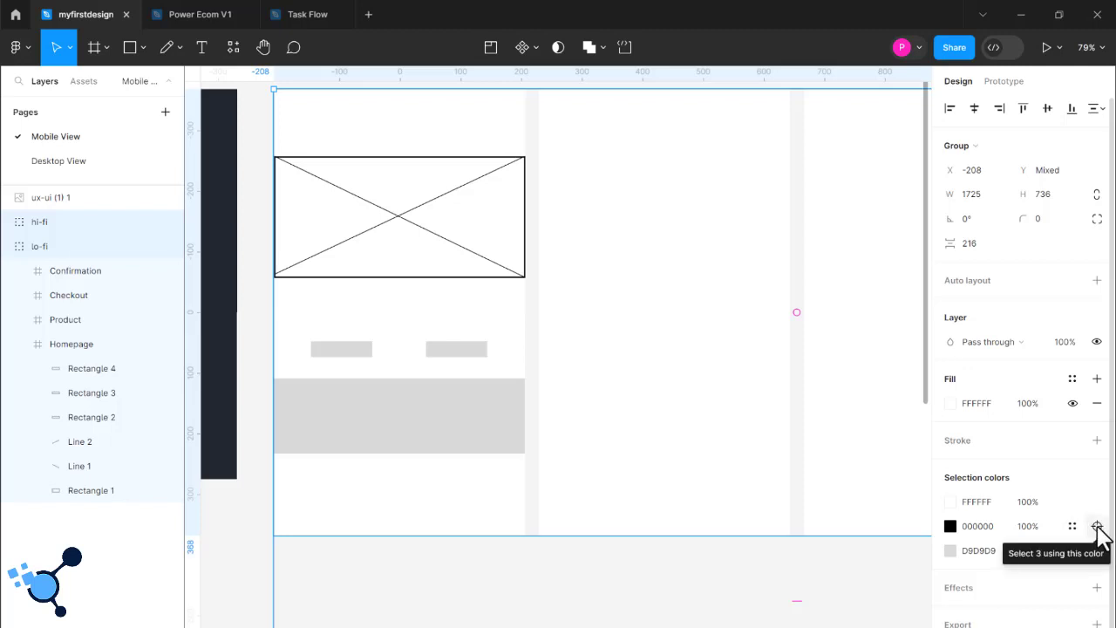
{"action": "left_click", "coordinate": [1097, 529]}
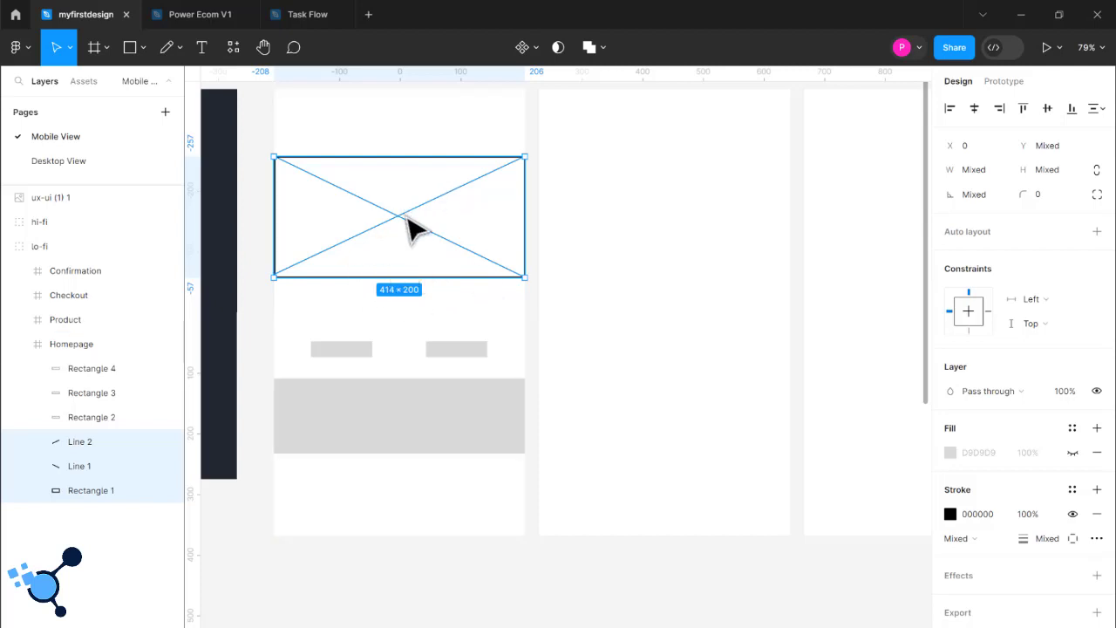
Select everything with the same effect as the large gray rectangle and add a black 000000 inside stroke of 1.
{"action": "left_click", "coordinate": [418, 417]}
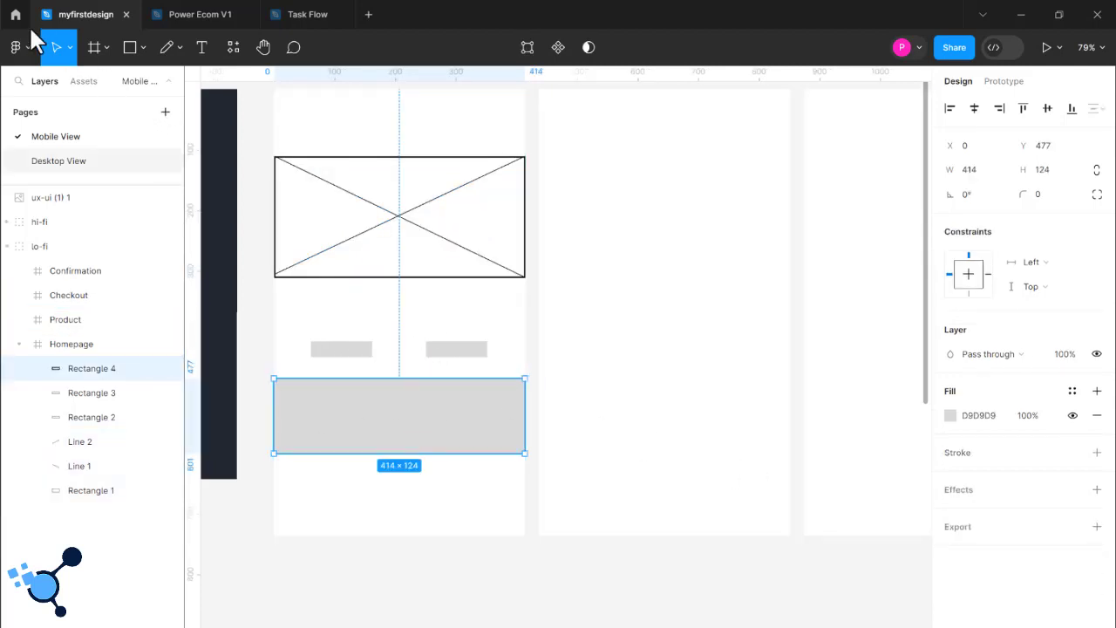
{"action": "left_click", "coordinate": [26, 49]}
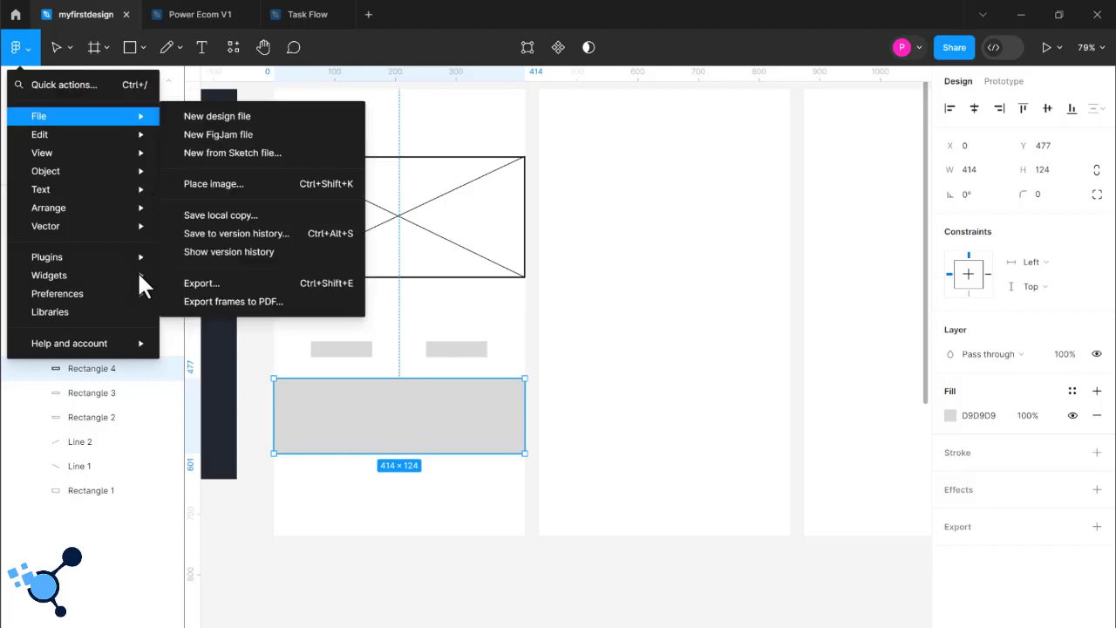
{"action": "mouse_move", "coordinate": [125, 137]}
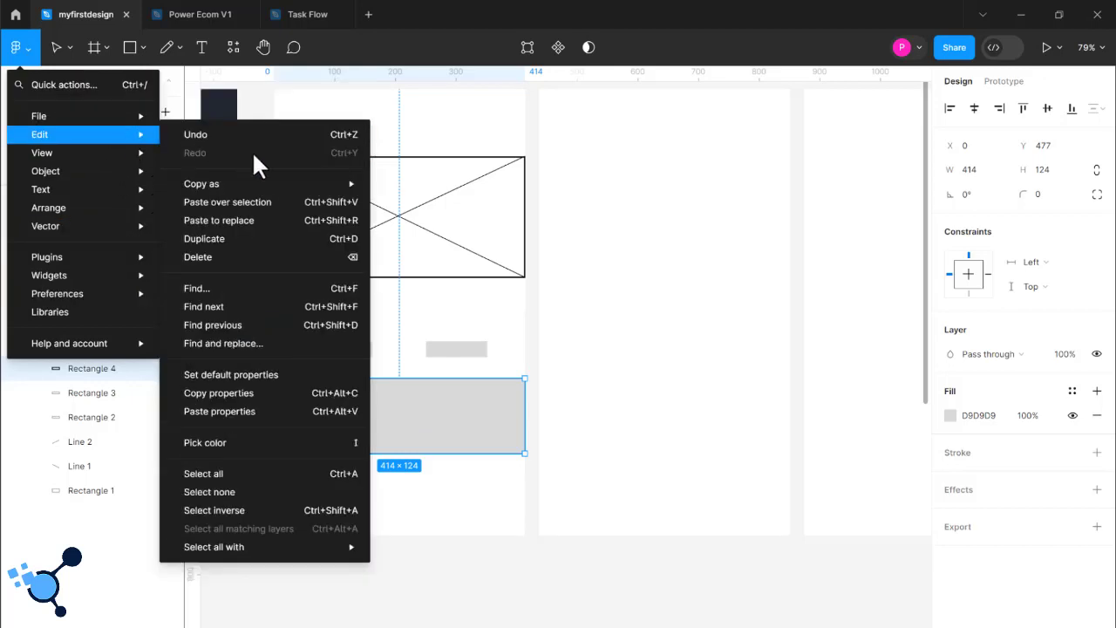
{"action": "mouse_move", "coordinate": [331, 551]}
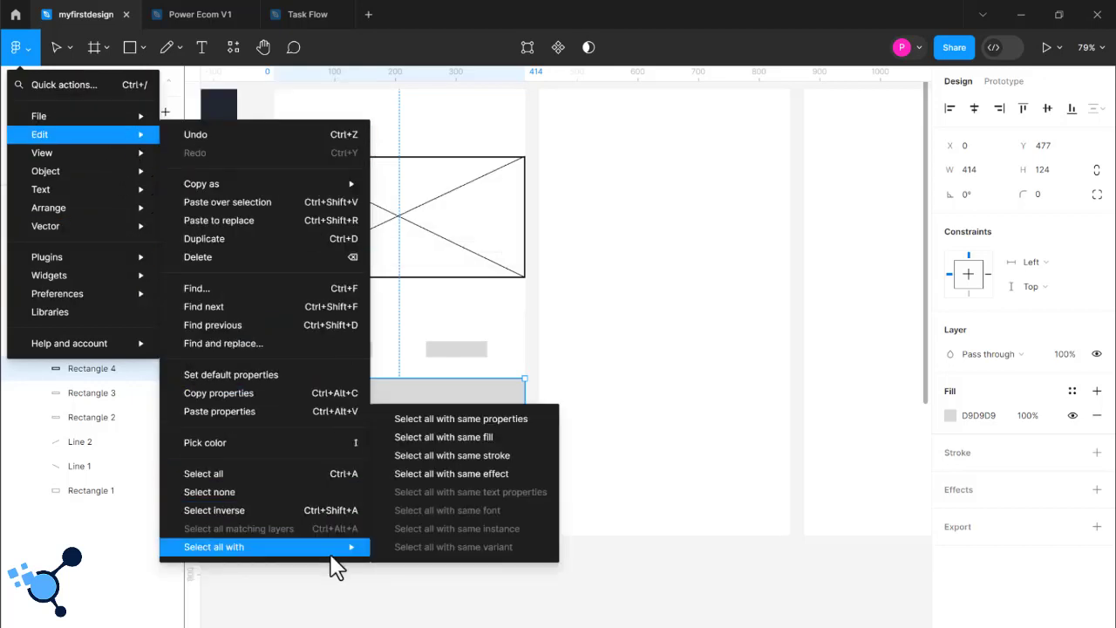
{"action": "left_click", "coordinate": [486, 475]}
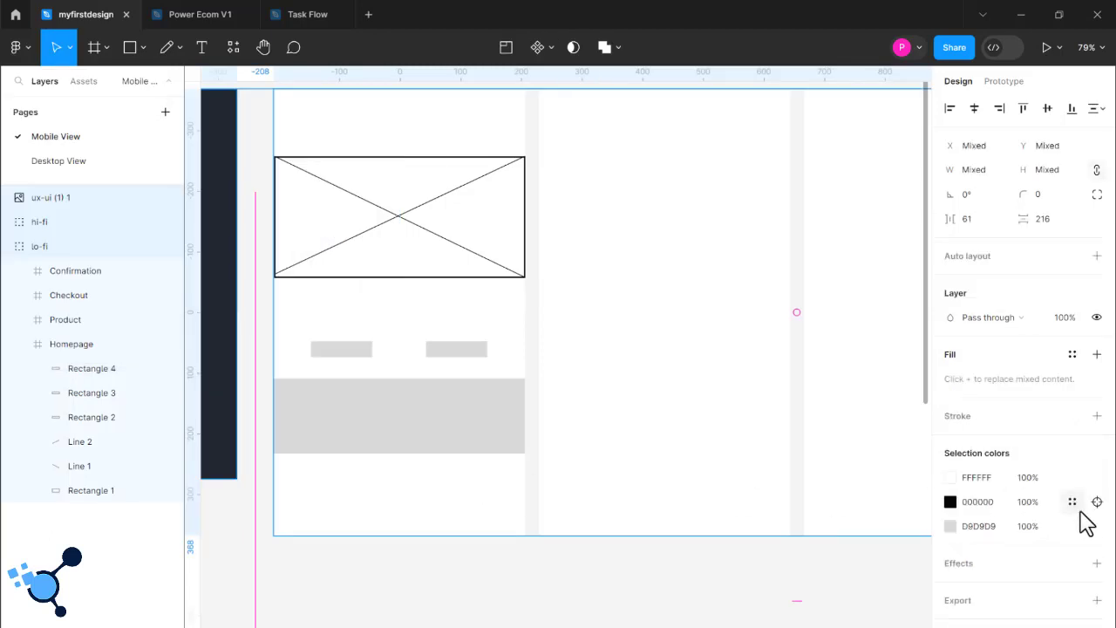
{"action": "left_click", "coordinate": [1096, 416]}
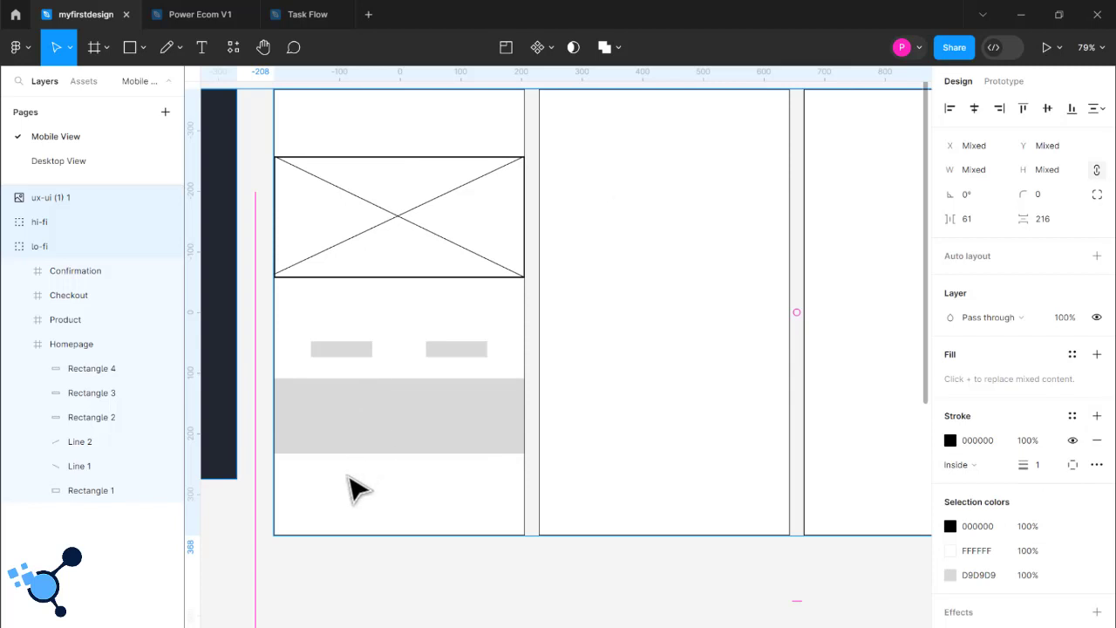
{"action": "left_click", "coordinate": [533, 488]}
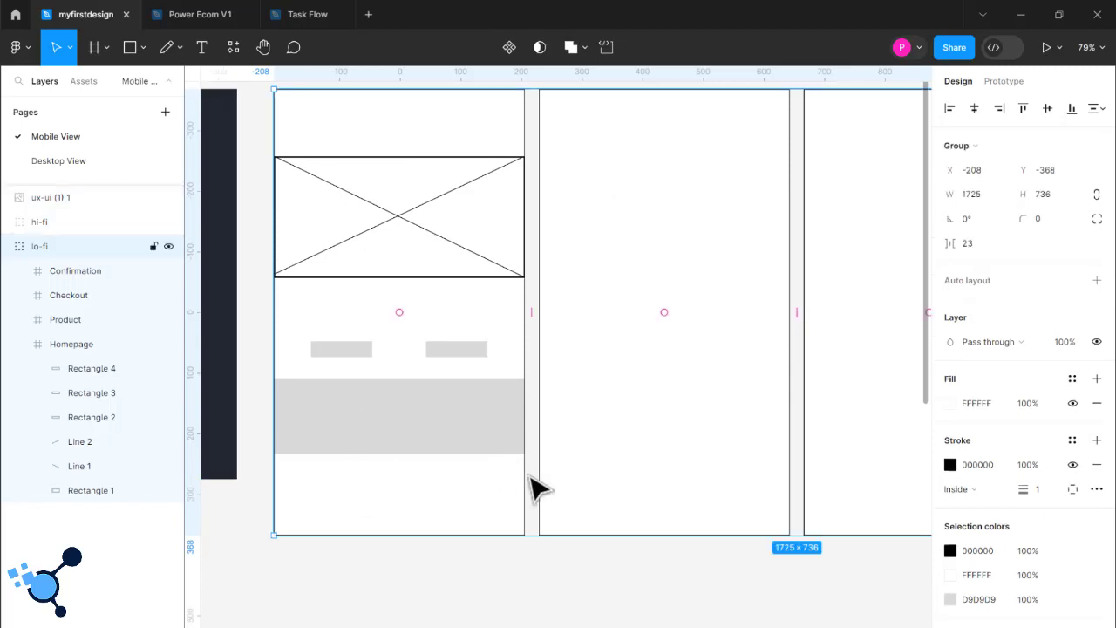
Select everything with the same fill as the Homepage frame and remove its black 000000 stroke.
{"action": "double_click", "coordinate": [438, 502]}
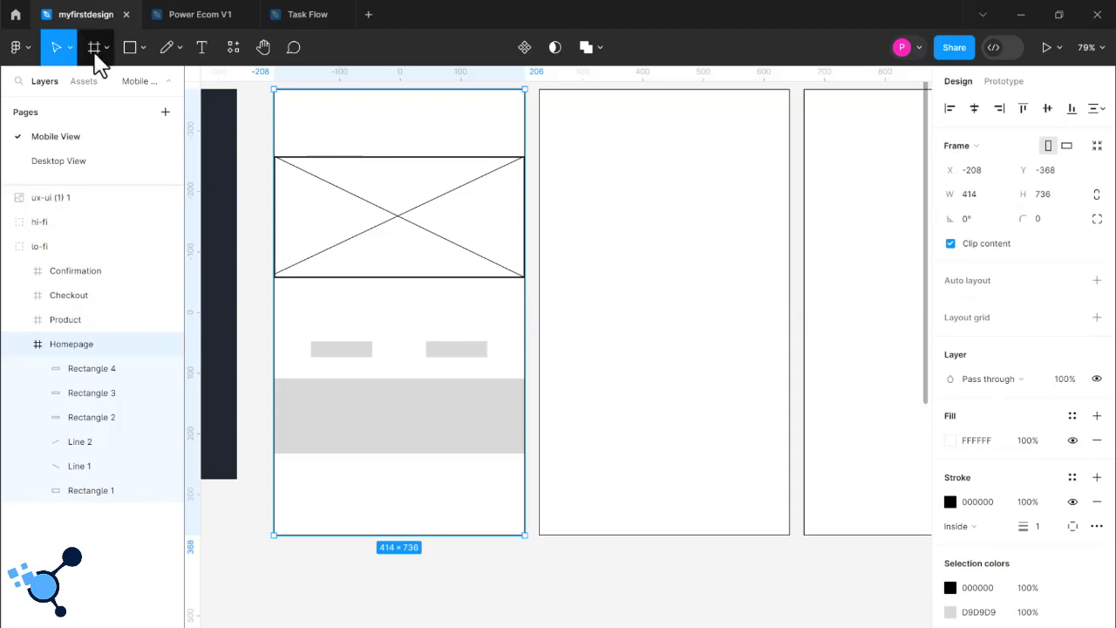
{"action": "left_click", "coordinate": [31, 53]}
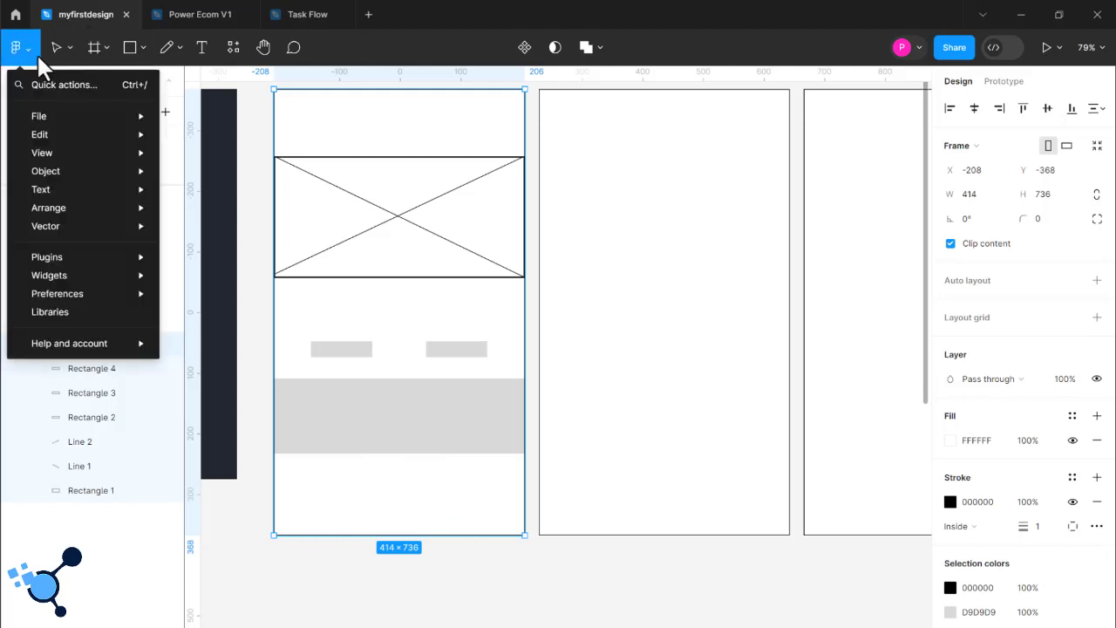
{"action": "mouse_move", "coordinate": [119, 145]}
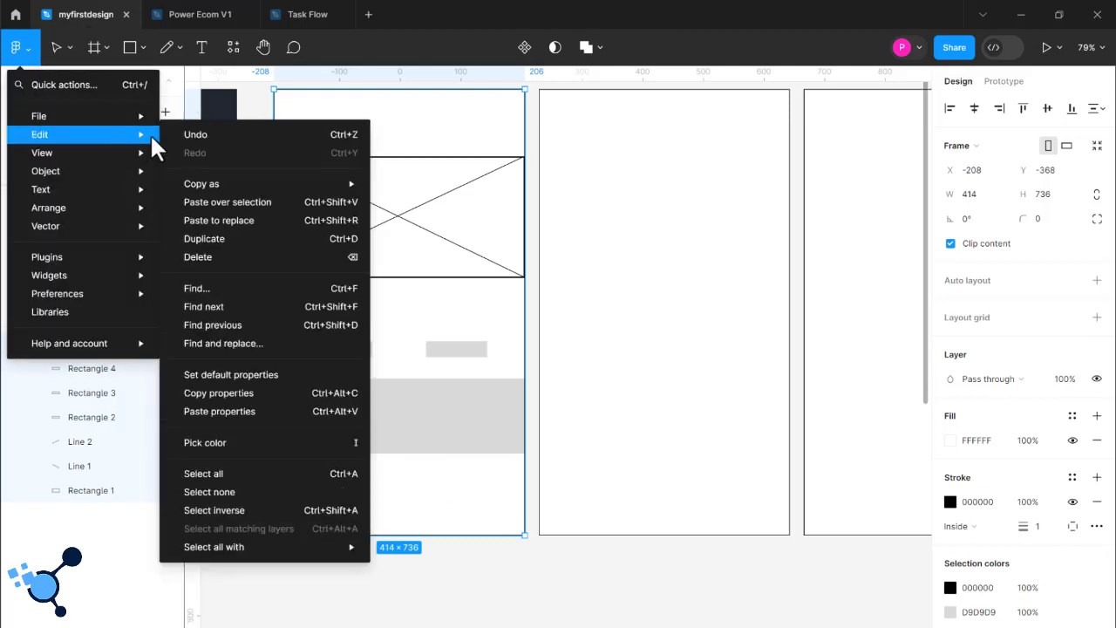
{"action": "mouse_move", "coordinate": [343, 552]}
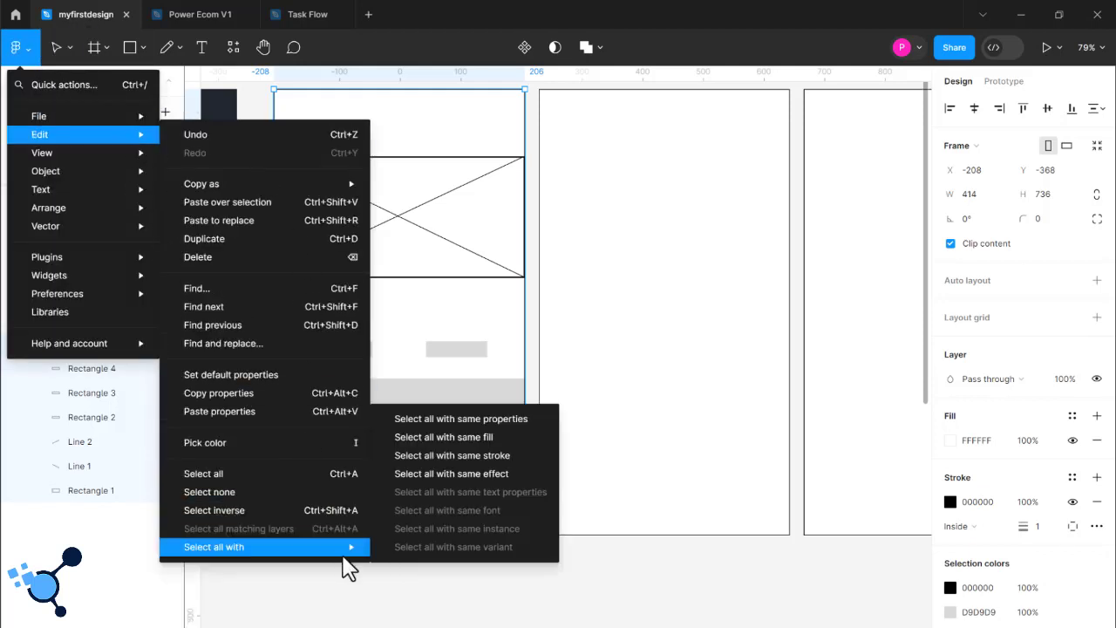
{"action": "left_click", "coordinate": [464, 440]}
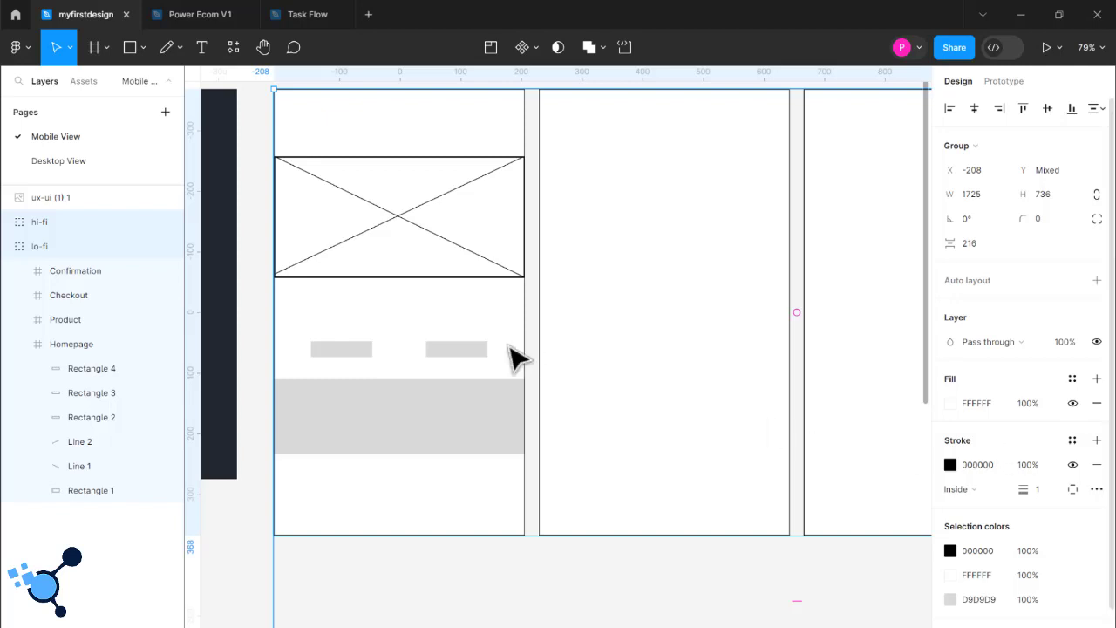
{"action": "left_click", "coordinate": [1096, 465]}
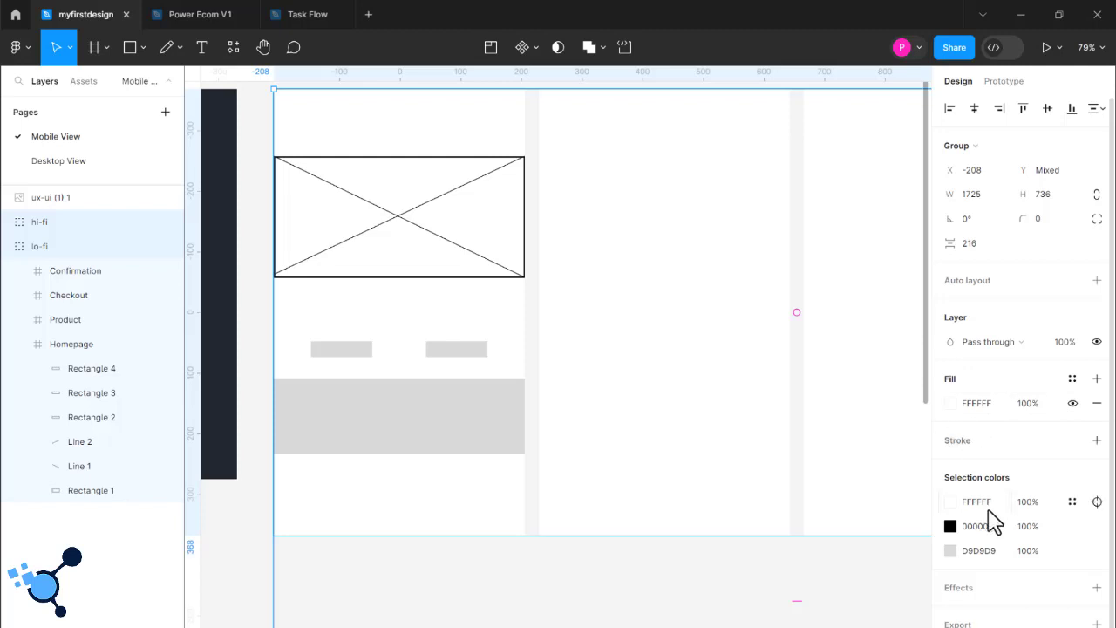
{"action": "left_click", "coordinate": [1096, 440]}
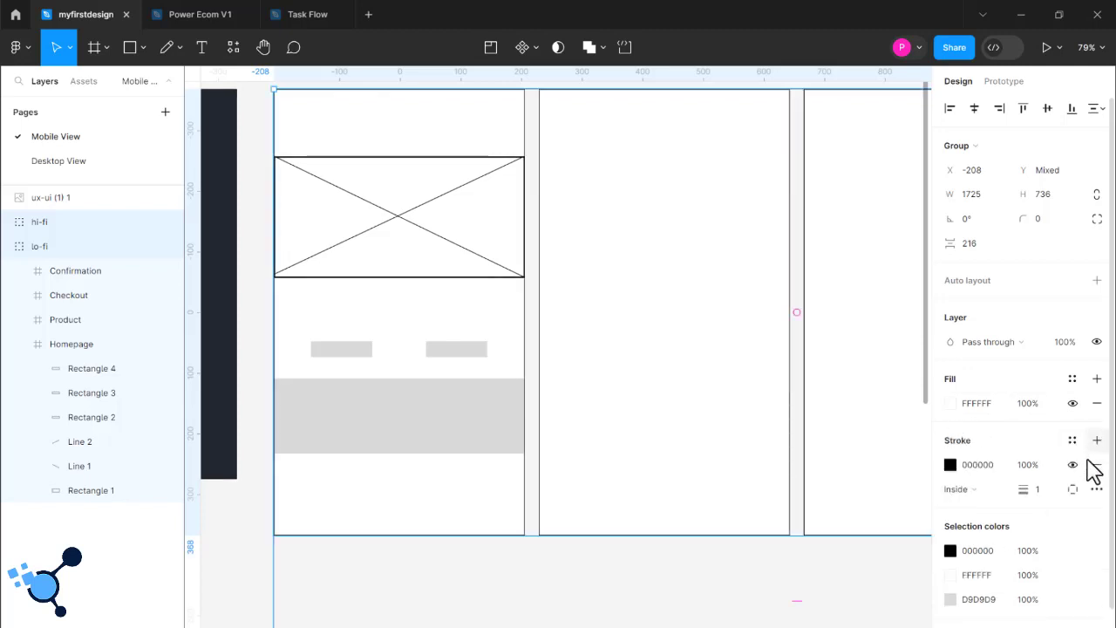
{"action": "left_click", "coordinate": [1095, 465]}
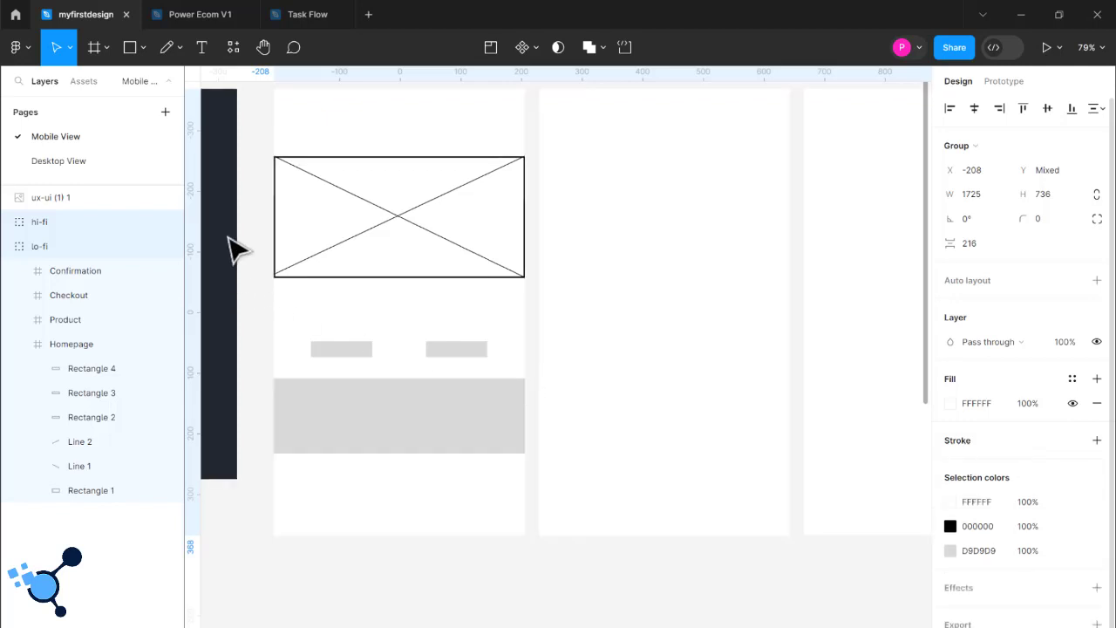
Try removing the stroke from the objects using color 000000 among those sharing the large gray rectangle's effect, and restore it.
{"action": "left_click", "coordinate": [348, 423]}
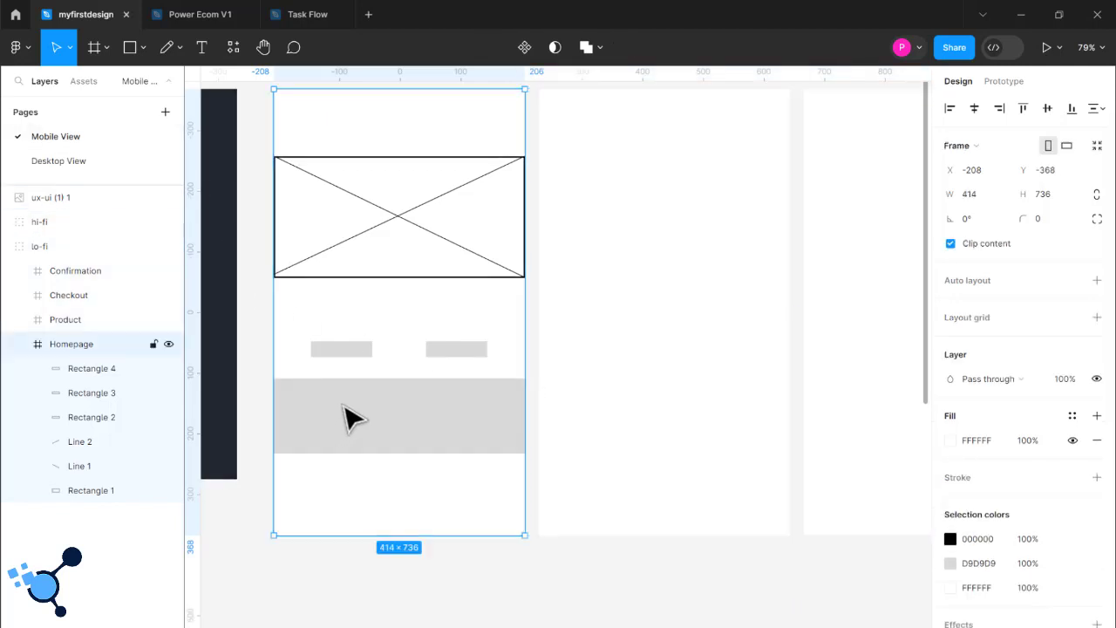
{"action": "left_click", "coordinate": [348, 420]}
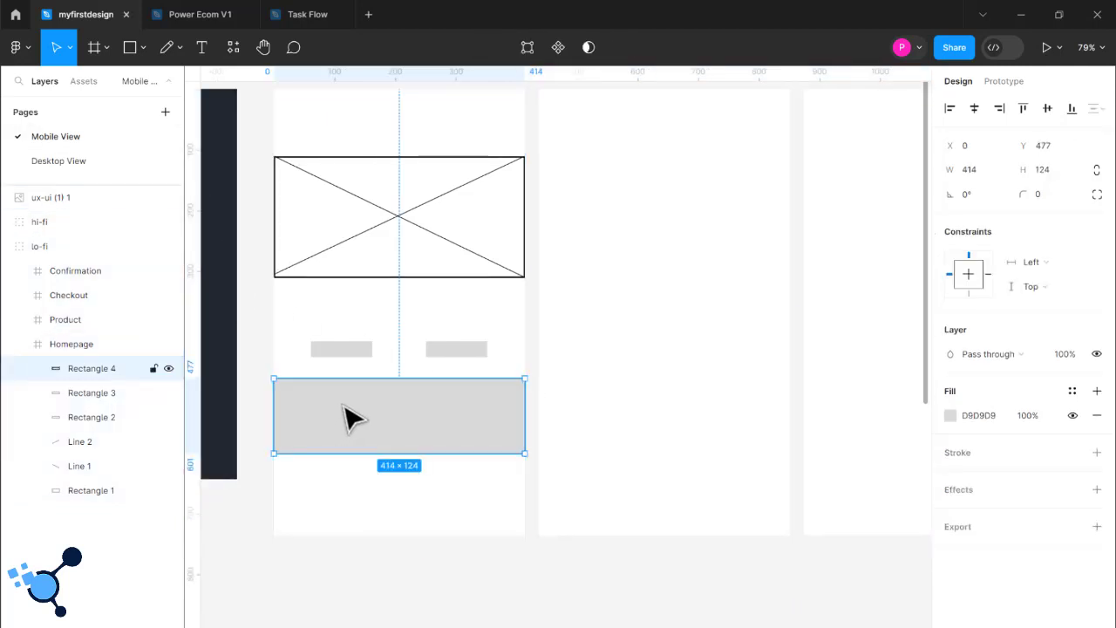
{"action": "left_click", "coordinate": [26, 48]}
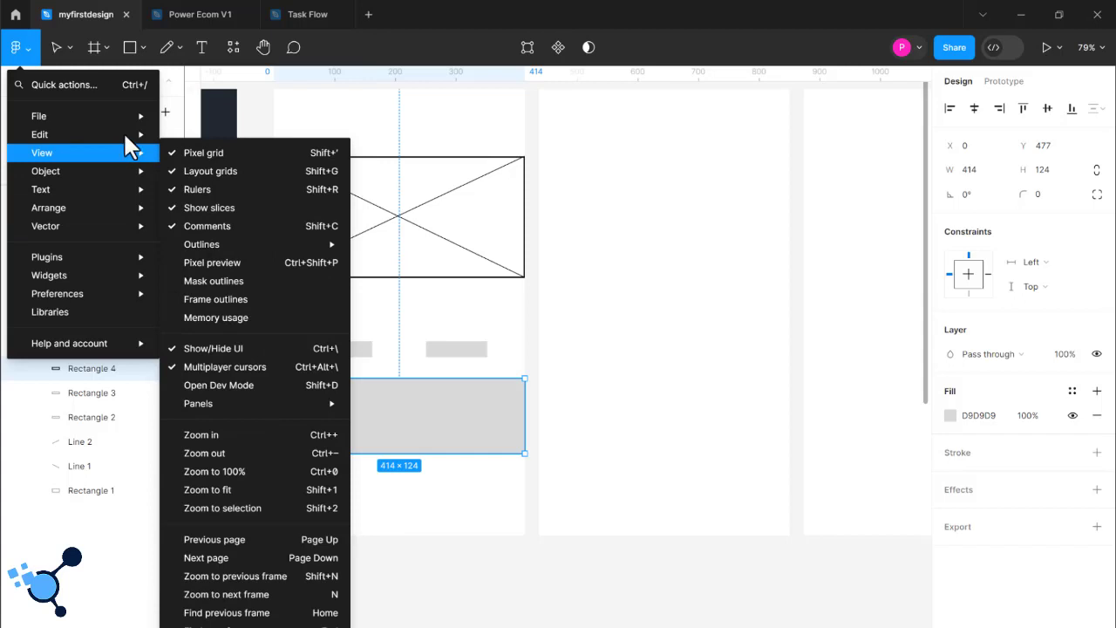
{"action": "mouse_move", "coordinate": [126, 135]}
{"action": "mouse_move", "coordinate": [292, 544]}
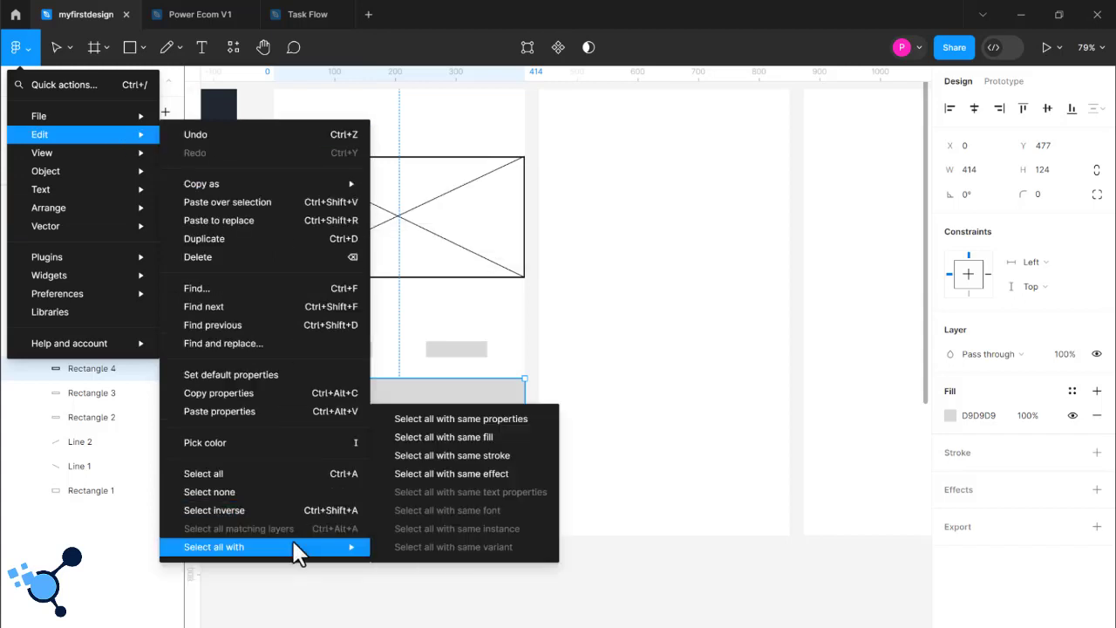
{"action": "left_click", "coordinate": [487, 468]}
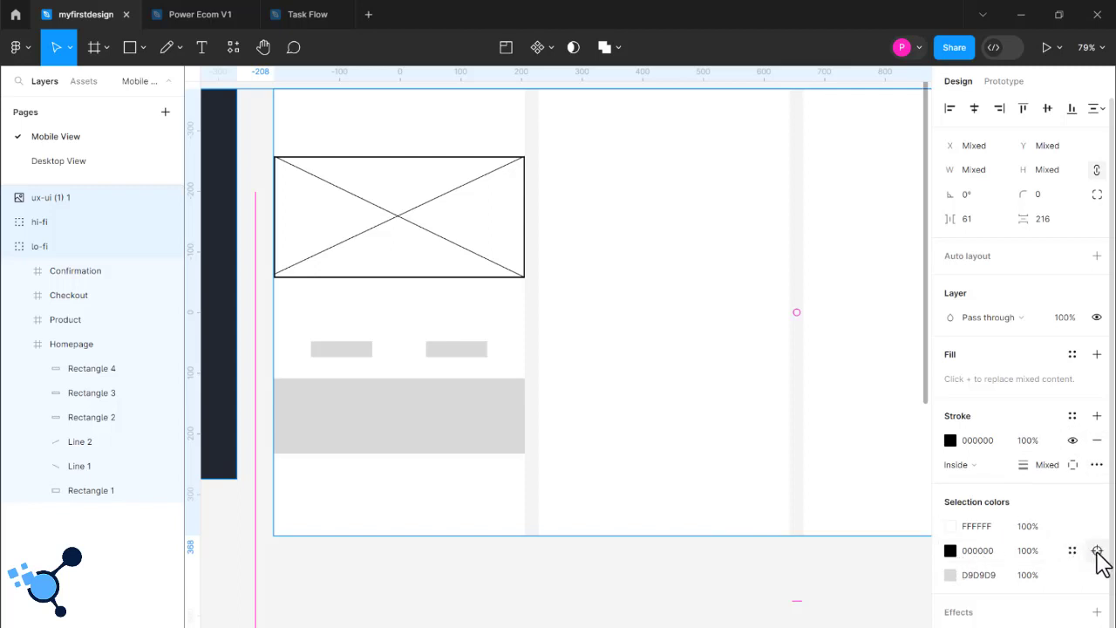
{"action": "left_click", "coordinate": [1096, 550]}
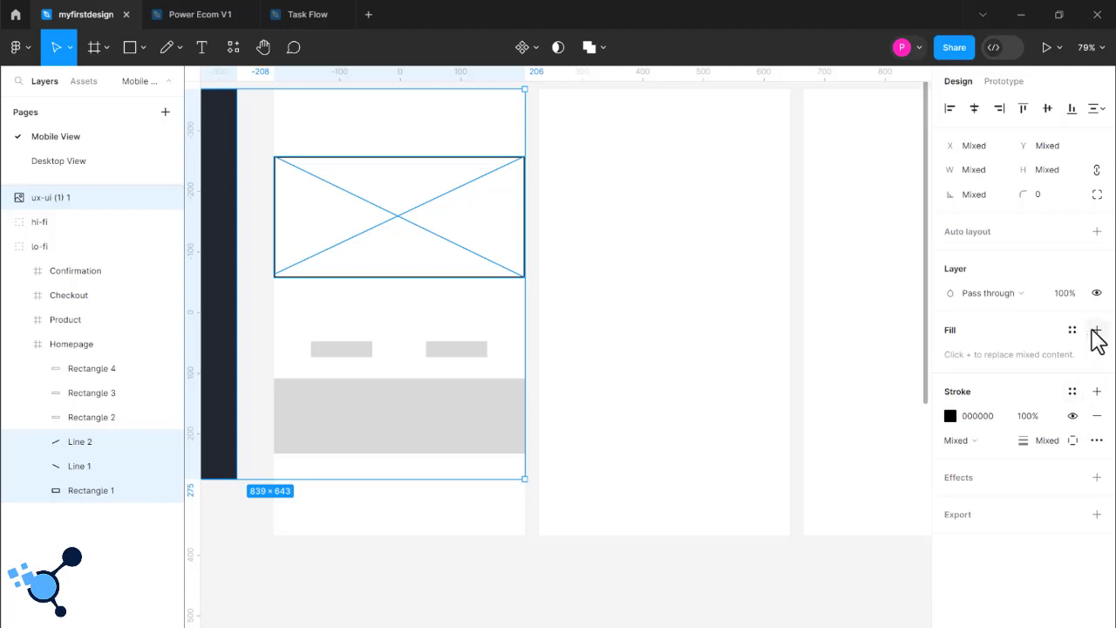
{"action": "left_click", "coordinate": [1096, 415]}
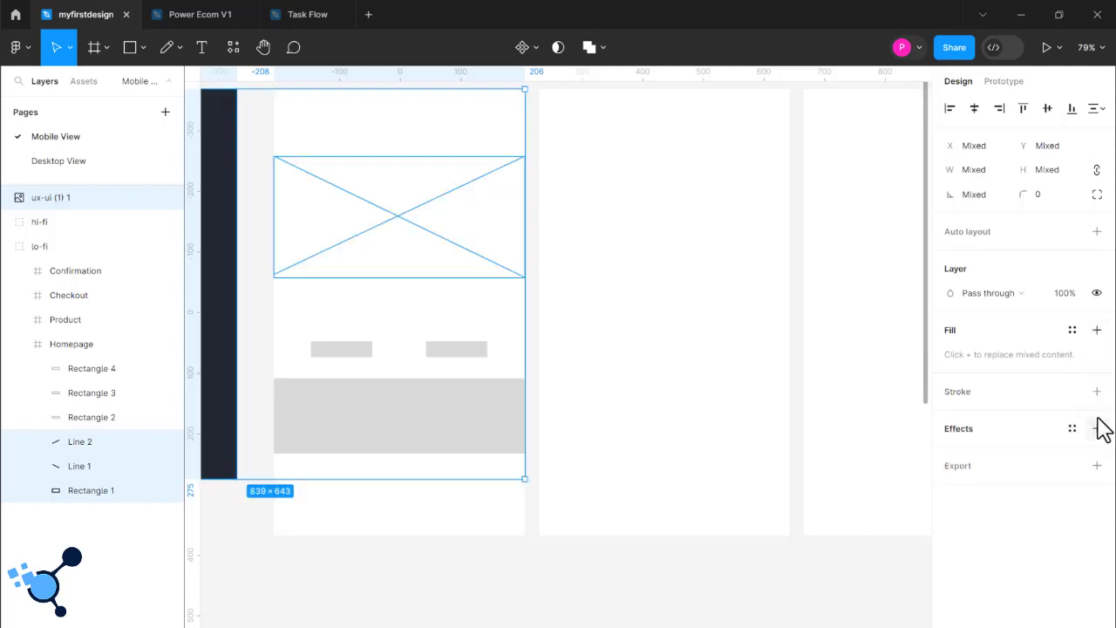
{"action": "left_click", "coordinate": [1097, 392]}
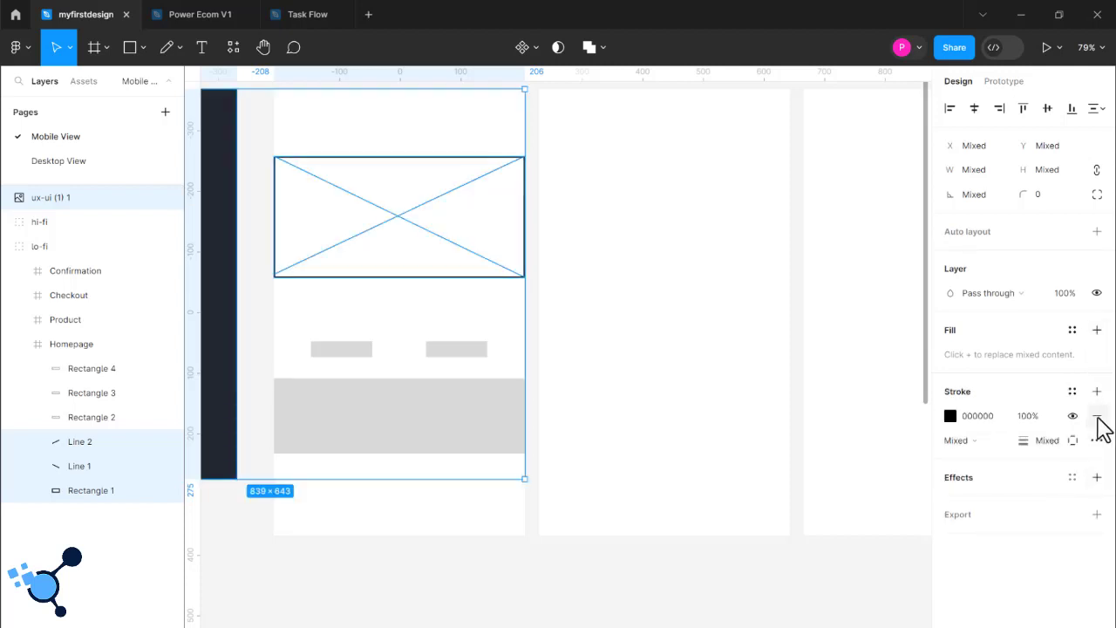
Select everything with the same stroke setting as the large gray rectangle in the Homepage frame.
{"action": "left_click", "coordinate": [344, 399]}
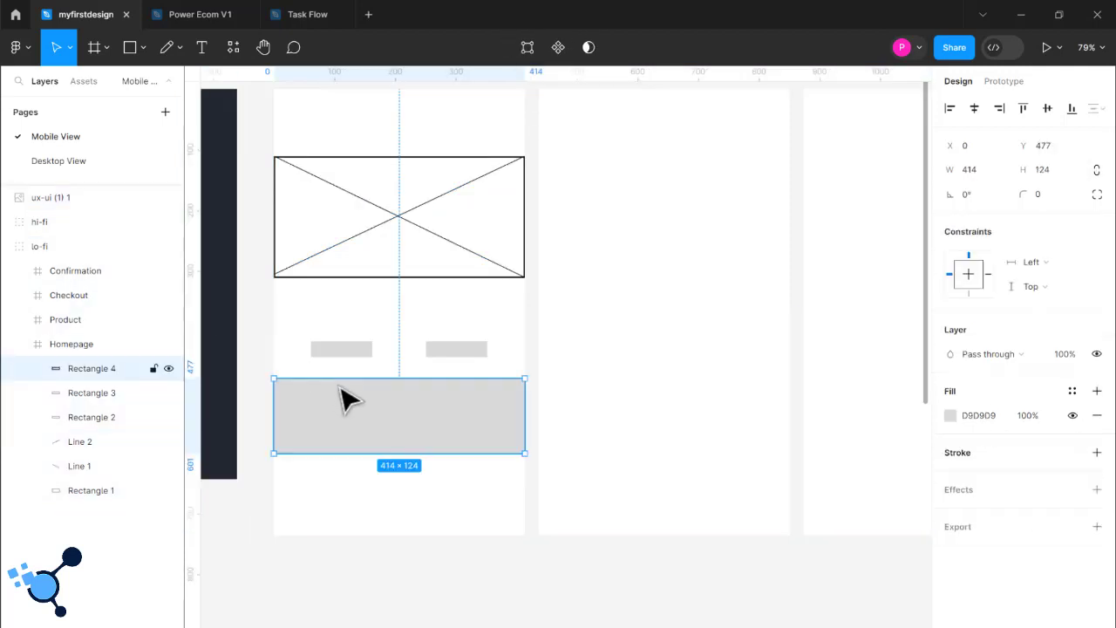
{"action": "left_click", "coordinate": [21, 48]}
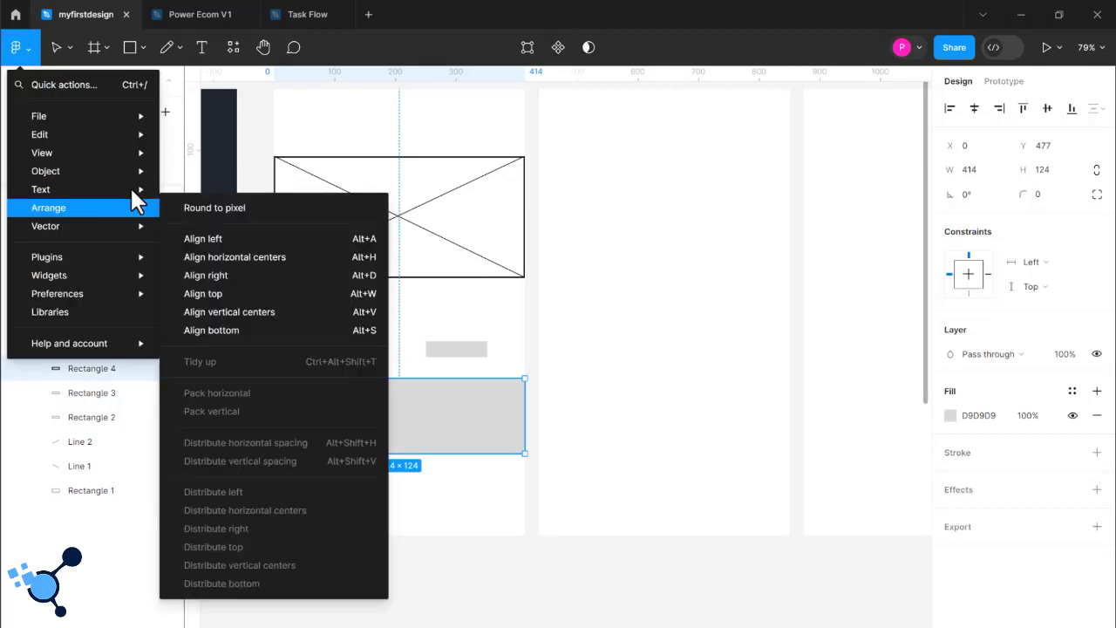
{"action": "mouse_move", "coordinate": [135, 196]}
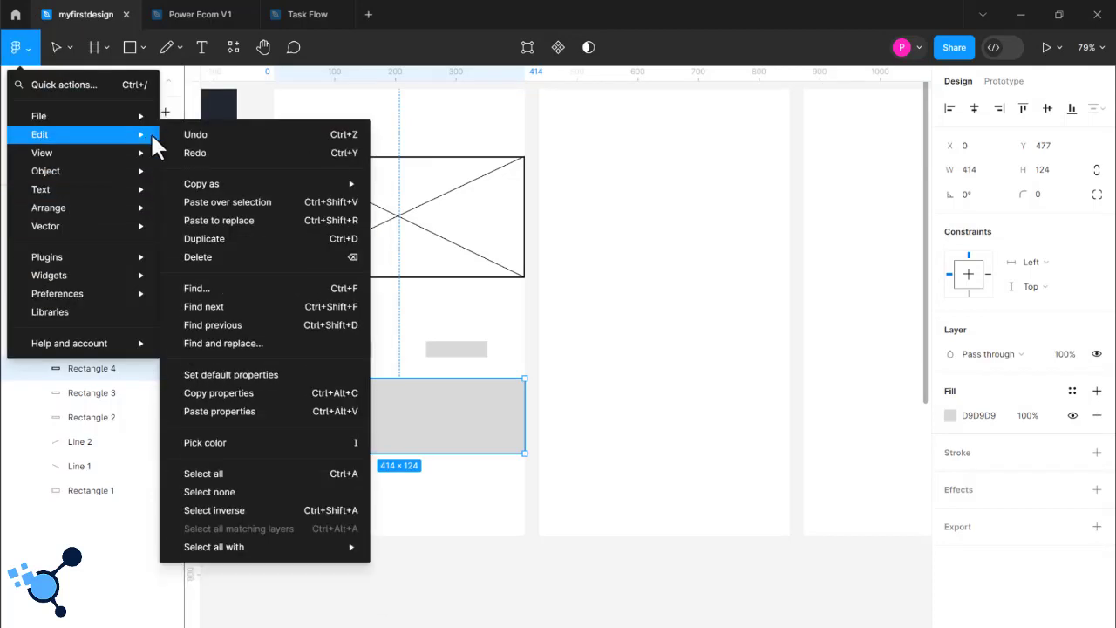
{"action": "mouse_move", "coordinate": [342, 549]}
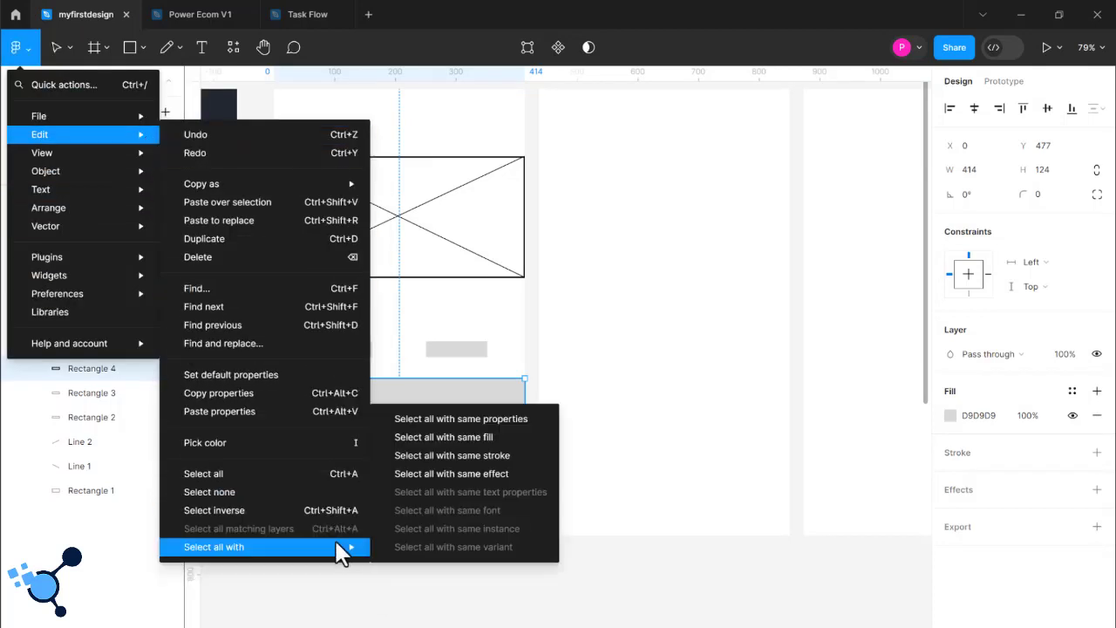
{"action": "left_click", "coordinate": [476, 460]}
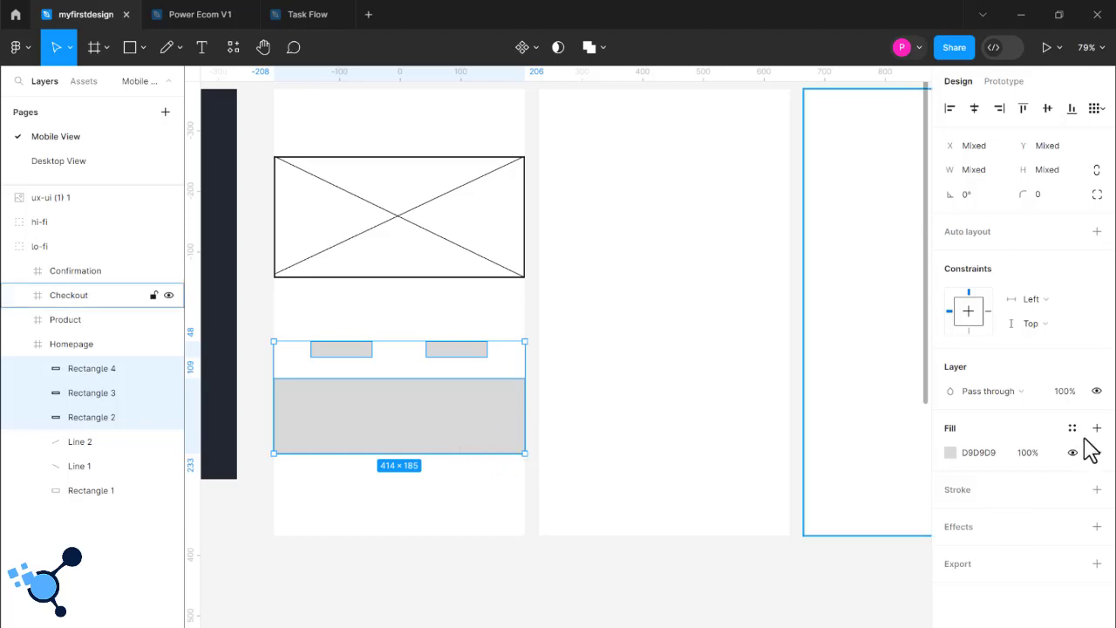
Add a black 000000 inside stroke of 1 to the three gray Homepage rectangles and remove their D9D9D9 fill.
{"action": "left_click", "coordinate": [1097, 490]}
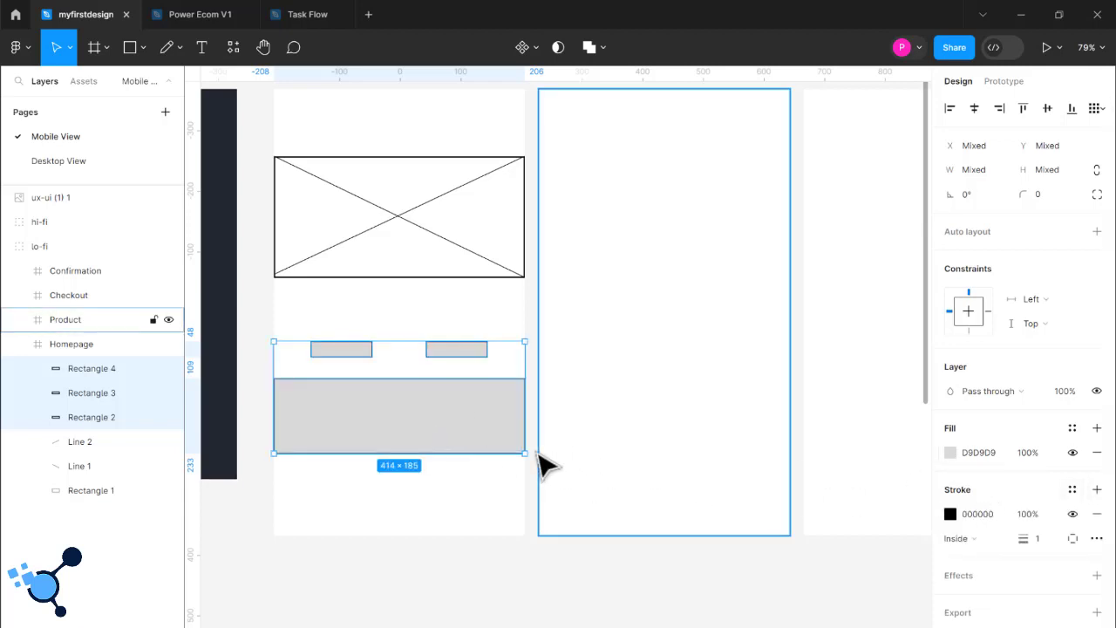
{"action": "left_click", "coordinate": [1098, 454]}
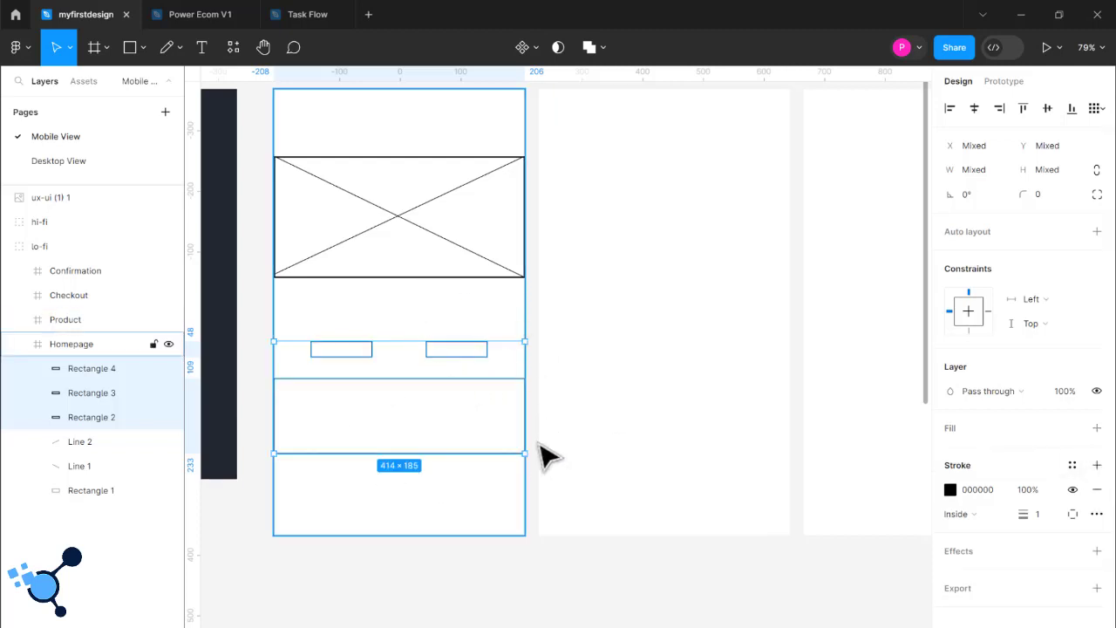
{"action": "left_click", "coordinate": [535, 486]}
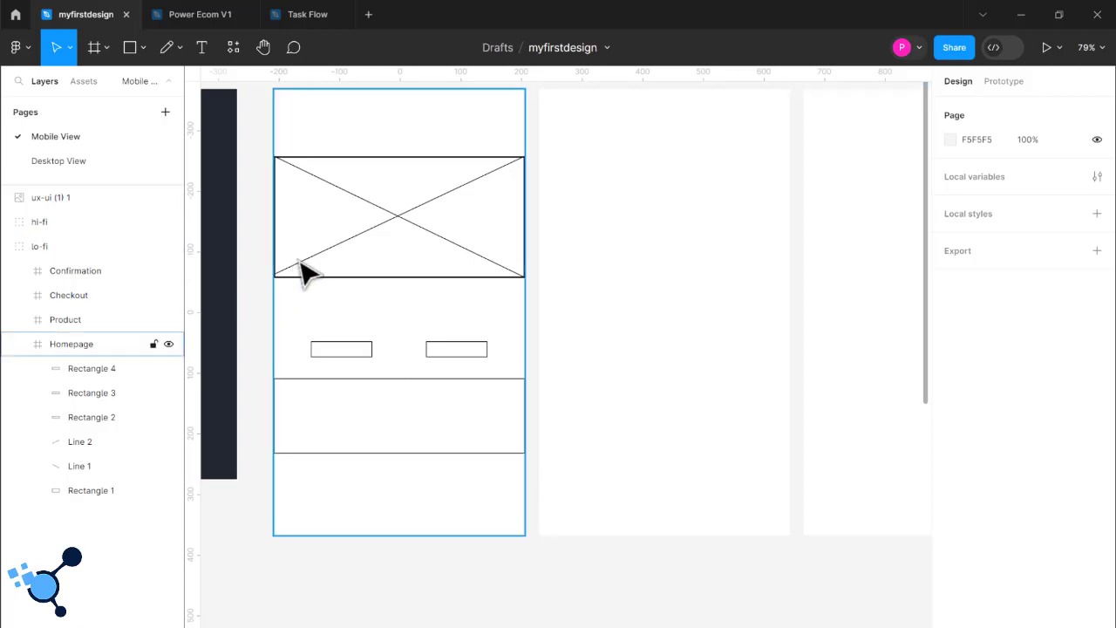
Reselect the three outlined Homepage rectangles and set their stroke weight to 2.
{"action": "key", "text": "ctrl+z"}
{"action": "left_click", "coordinate": [1046, 516]}
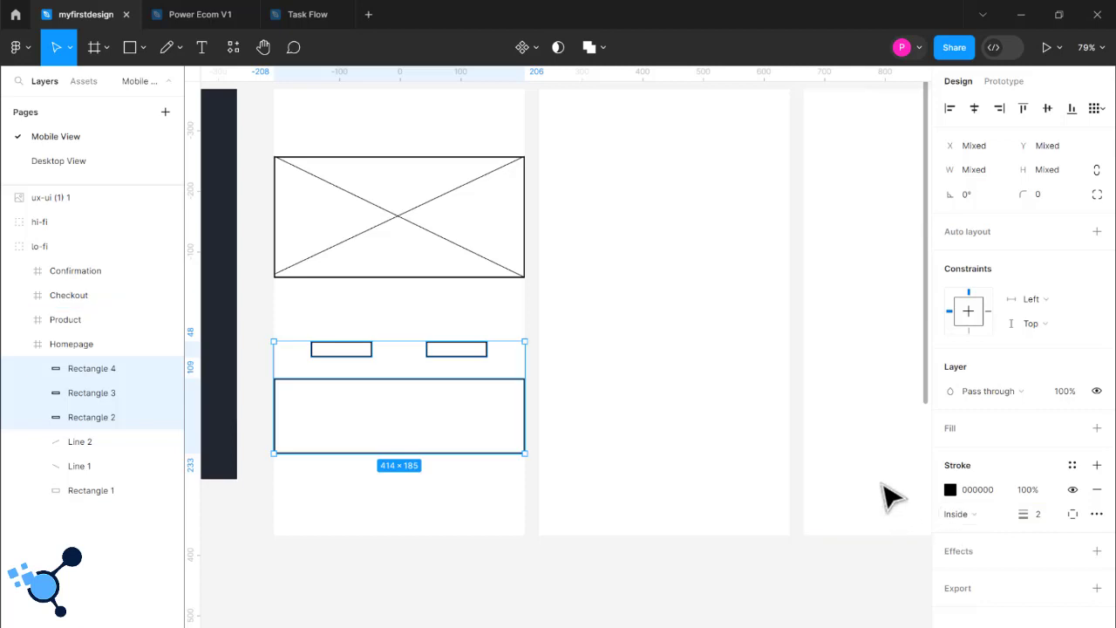
{"action": "left_click", "coordinate": [822, 568]}
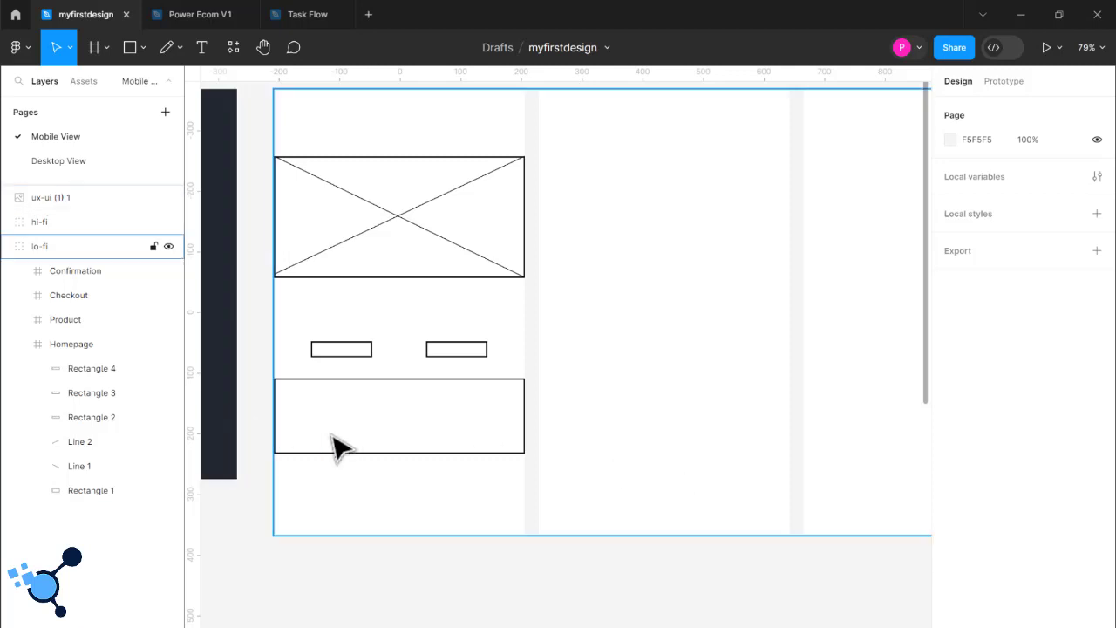
Duplicate the large outlined Homepage rectangle straight below itself, against the frame's bottom edge, and clear the selection.
{"action": "left_click", "coordinate": [374, 406]}
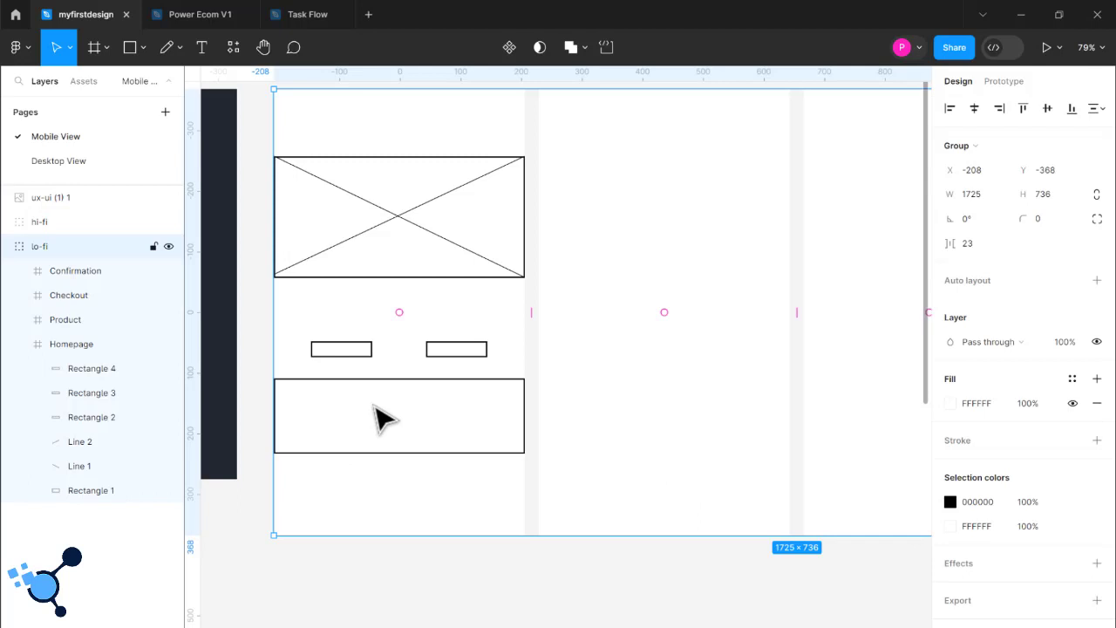
{"action": "double_click", "coordinate": [381, 455]}
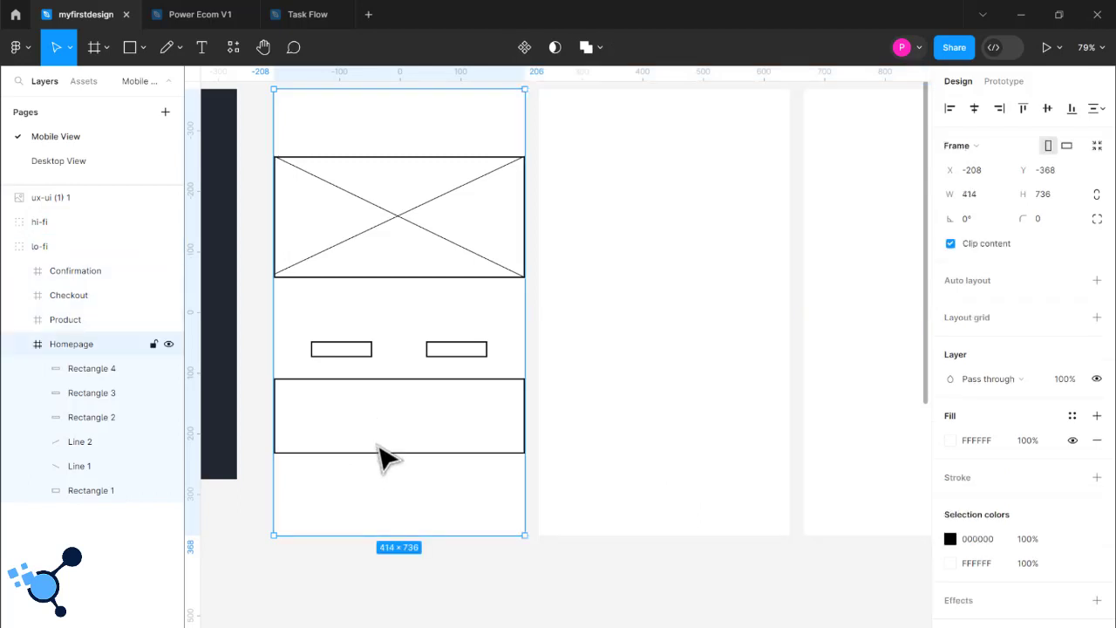
{"action": "left_click", "coordinate": [378, 451]}
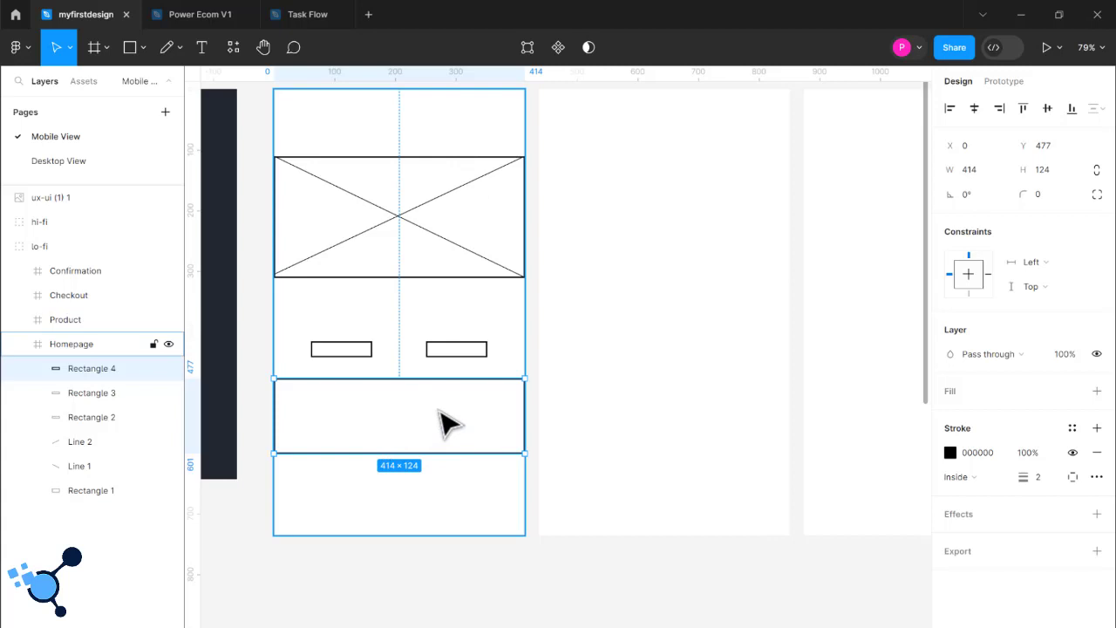
{"action": "key", "text": "alt"}
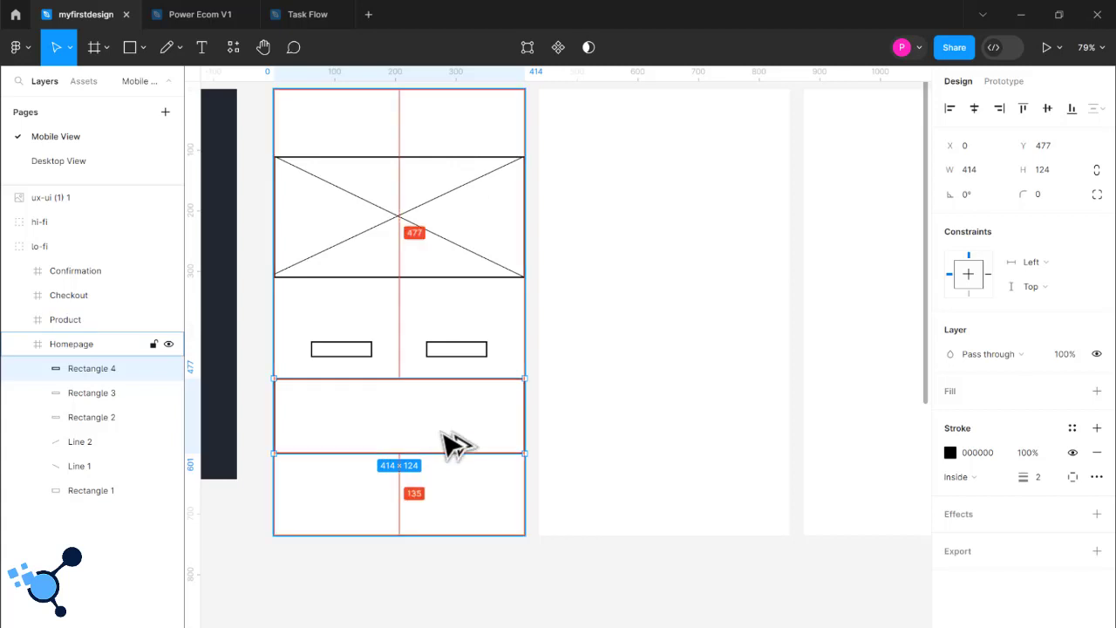
{"action": "left_click_drag", "start_coordinate": [442, 433], "coordinate": [448, 523]}
{"action": "left_click", "coordinate": [529, 545]}
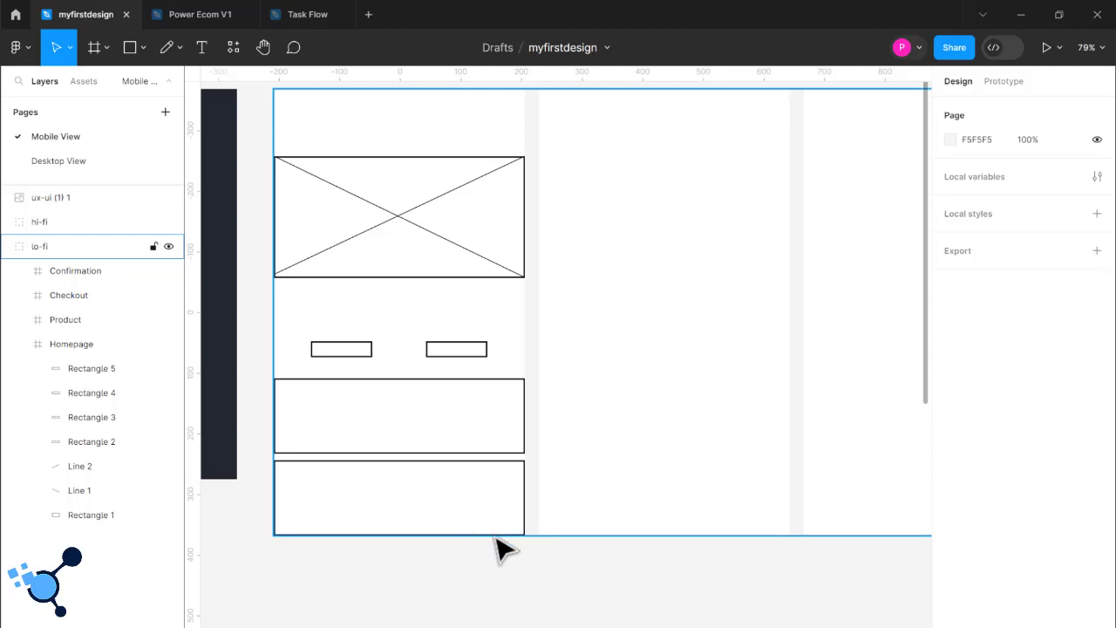
{"action": "left_click", "coordinate": [450, 613]}
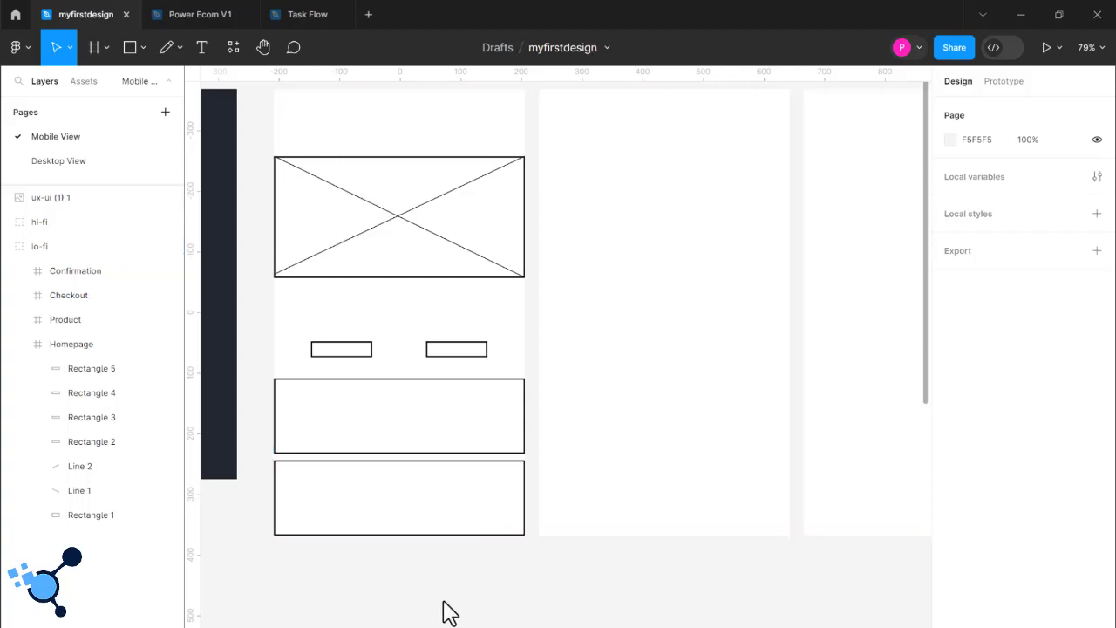